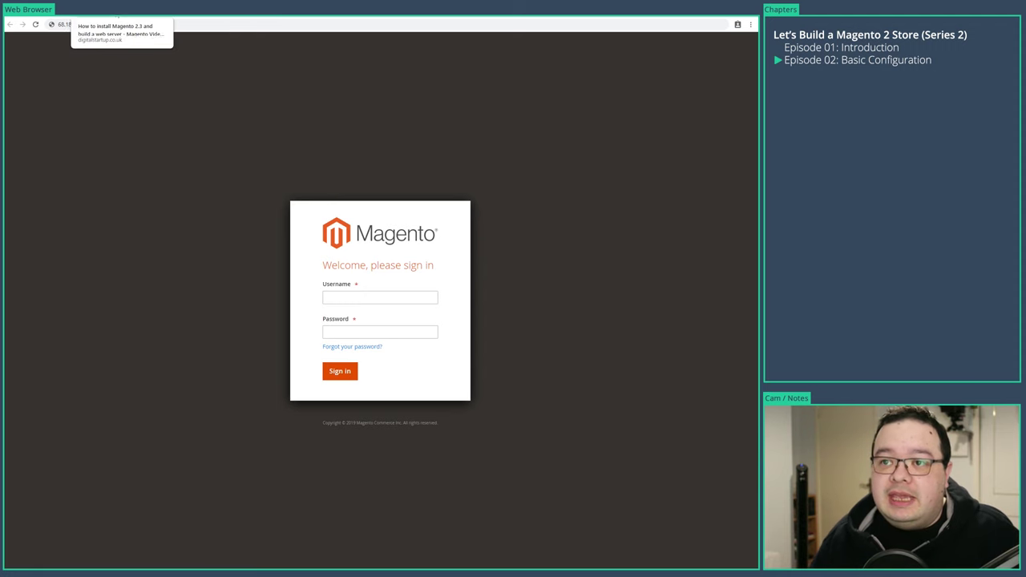
- Switch to the digitalstartup 'How to install Magento 2.3' tutorial tab
click(140, 16)
- Skim the tutorial's chapter list, then return to the Magento admin sign-in tab
drag(753, 107, 698, 145)
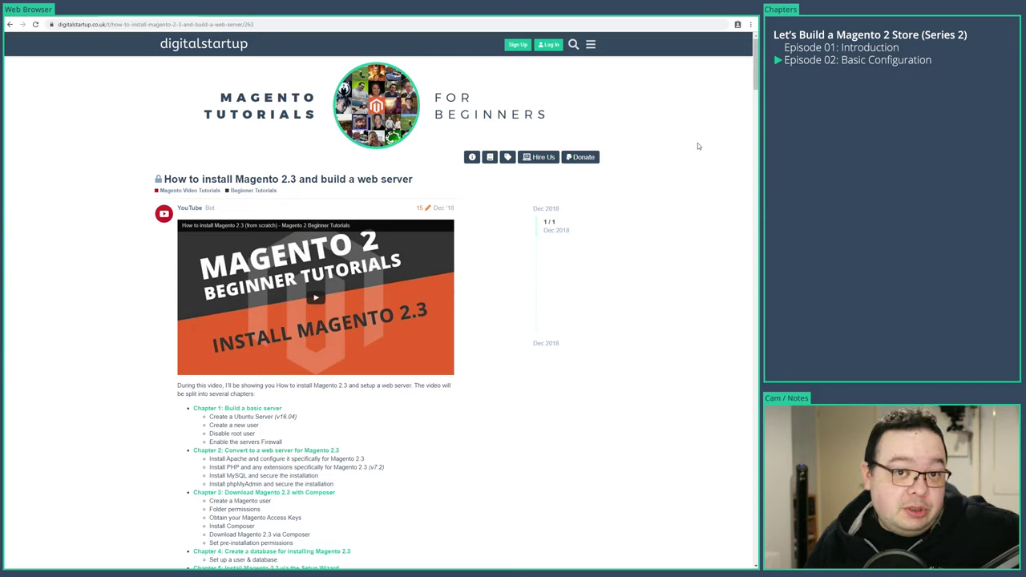
click(54, 16)
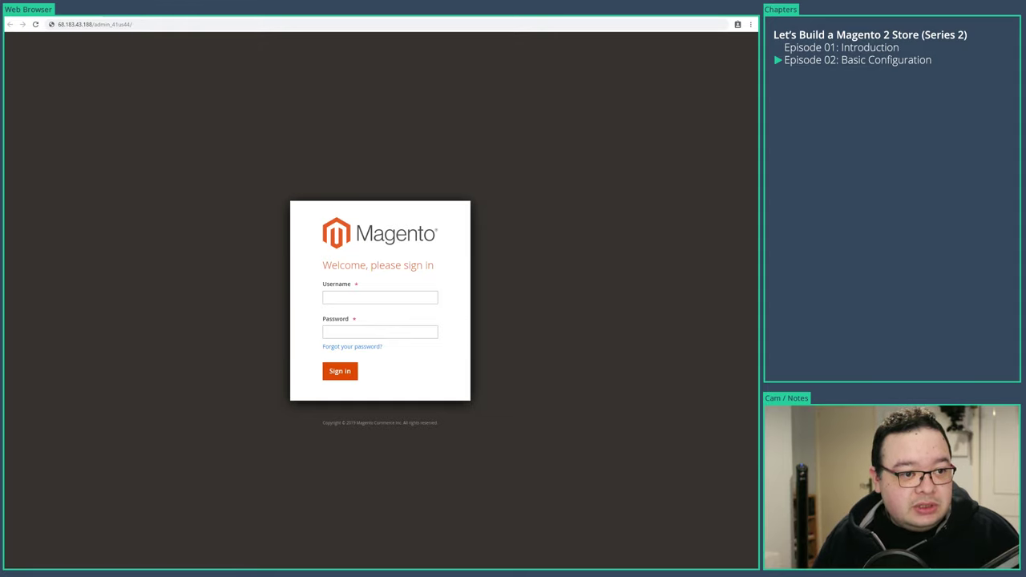
- Sign in with the admin username and the pasted account password to reach the Dashboard
click(373, 300)
text(craig)
key(Tab)
key(ctrl+v)
key(Return)
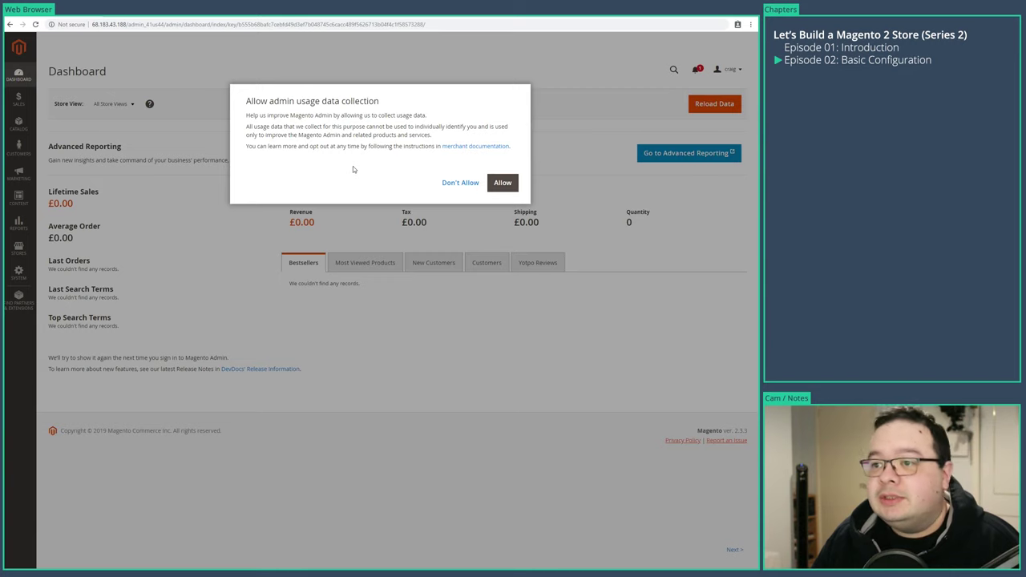
- Decline admin usage data collection and view the Cache Management list
click(460, 183)
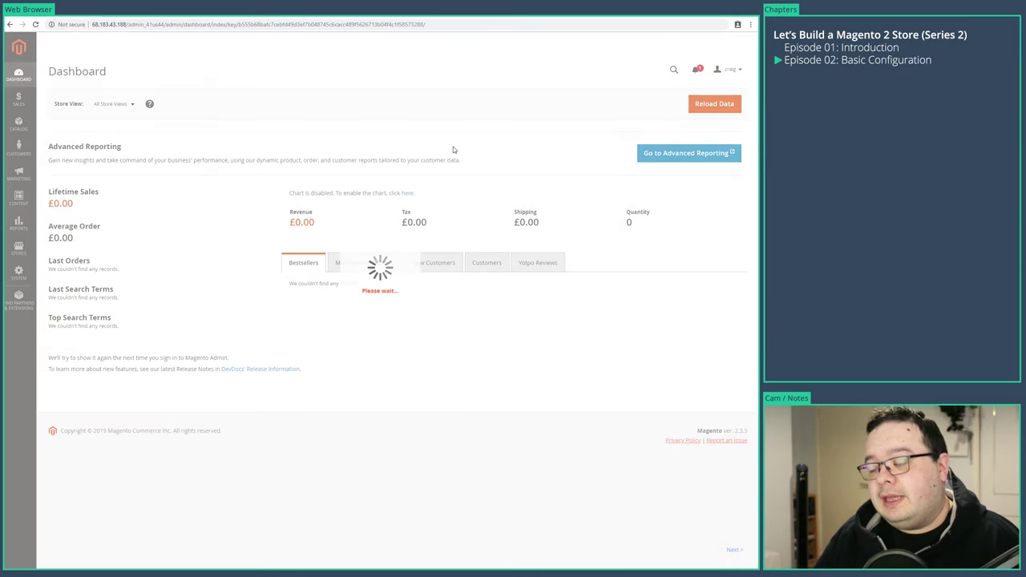
click(24, 272)
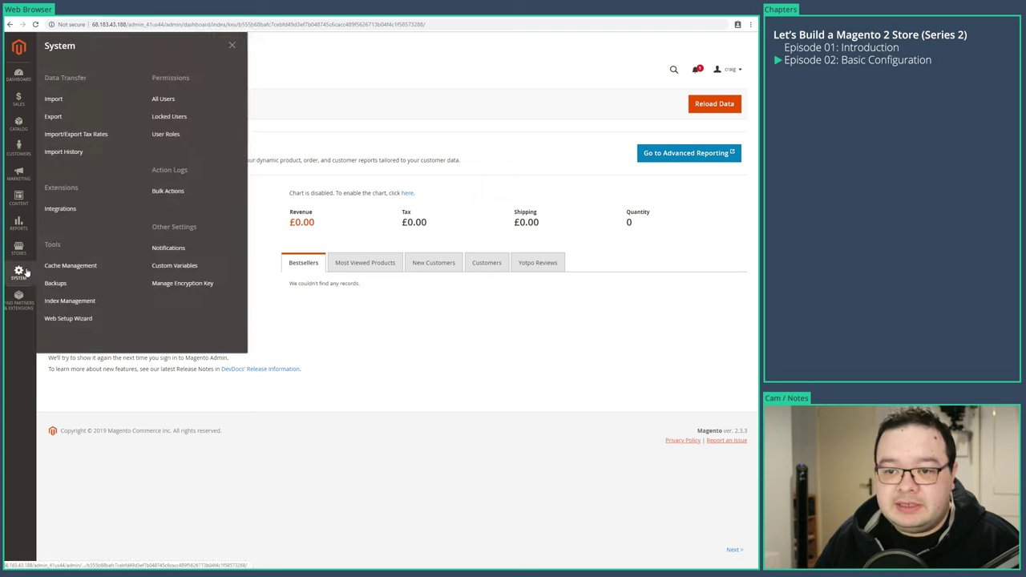
click(71, 266)
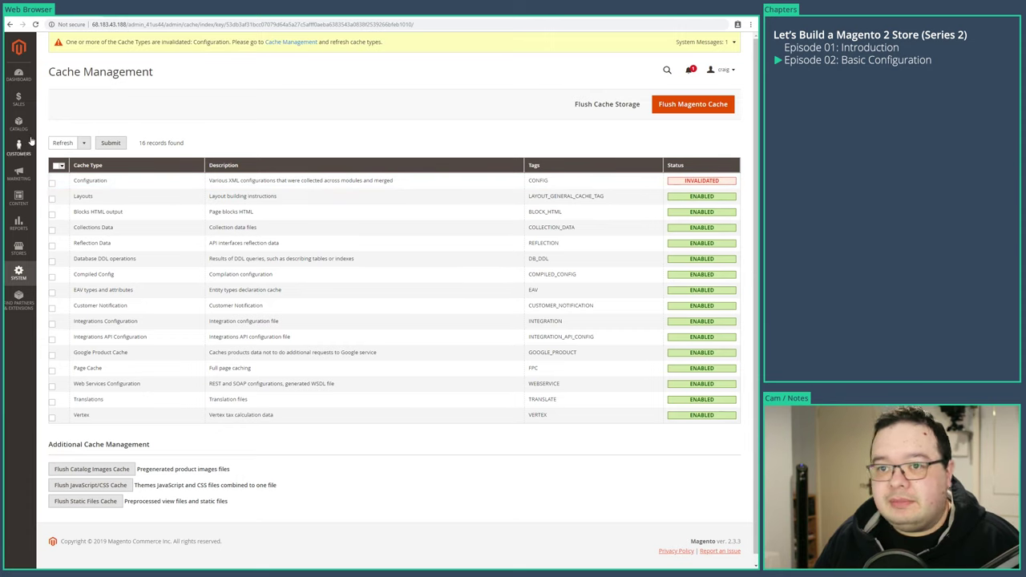
click(28, 250)
- Open Stores > Configuration, landing on the General settings section
click(69, 117)
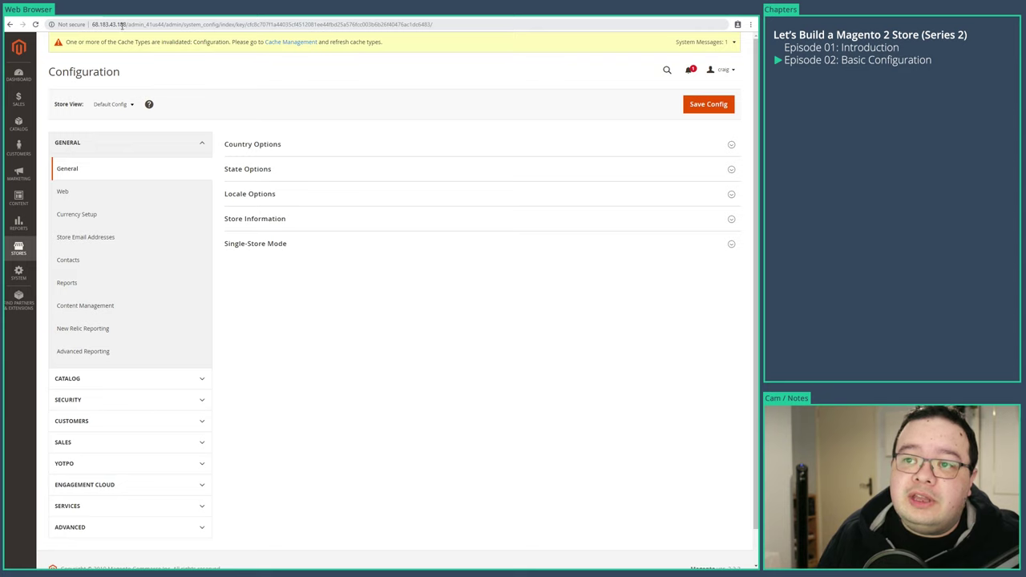
- Highlight the server IP in the URL, then expand Country Options and open Default Country choices
drag(126, 24, 95, 28)
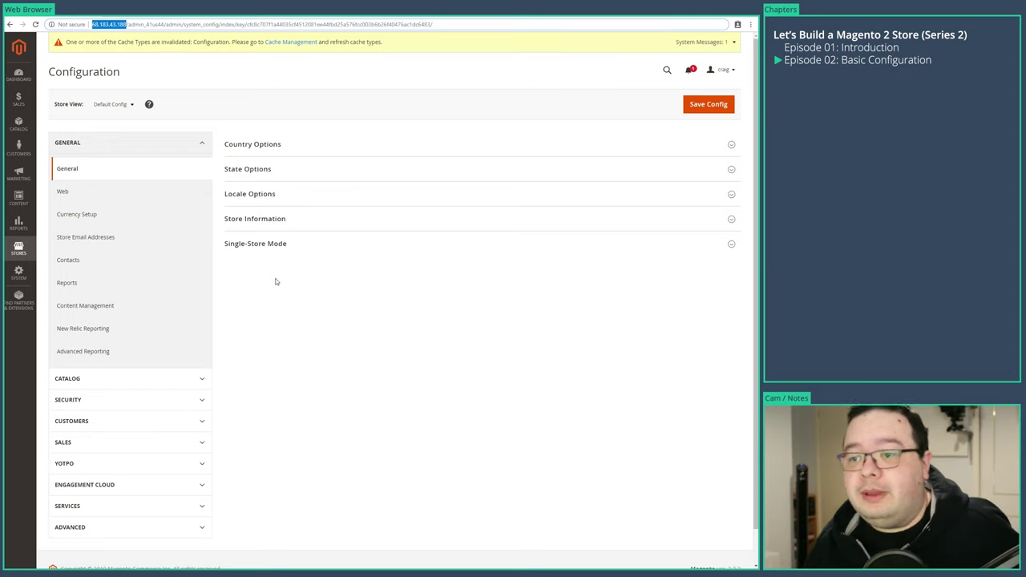
click(275, 281)
click(297, 149)
click(602, 171)
- Choose United Kingdom as Default Country and expand State and Locale Options
click(433, 326)
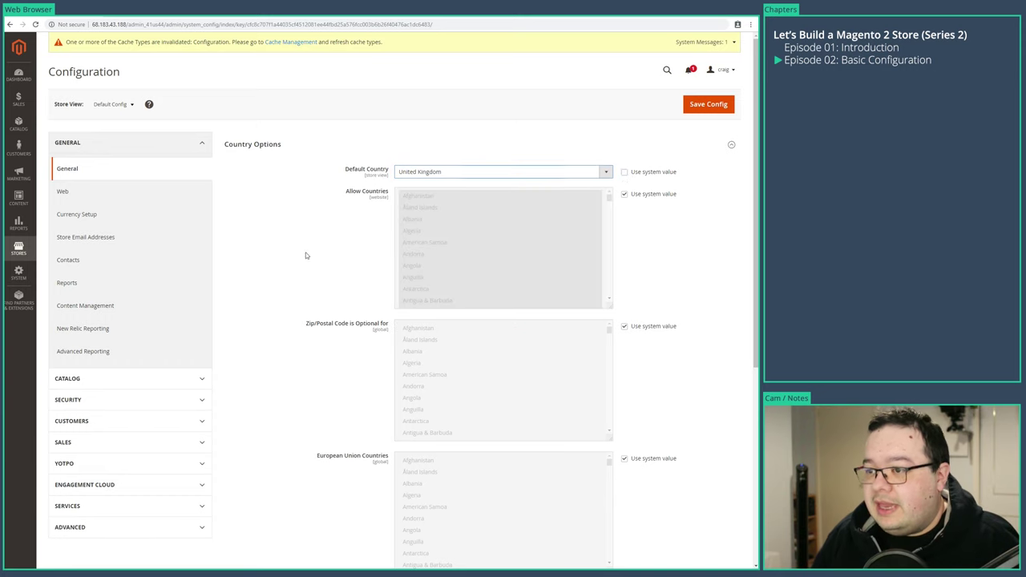
scroll(480, 336, down, 2)
scroll(258, 328, down, 1)
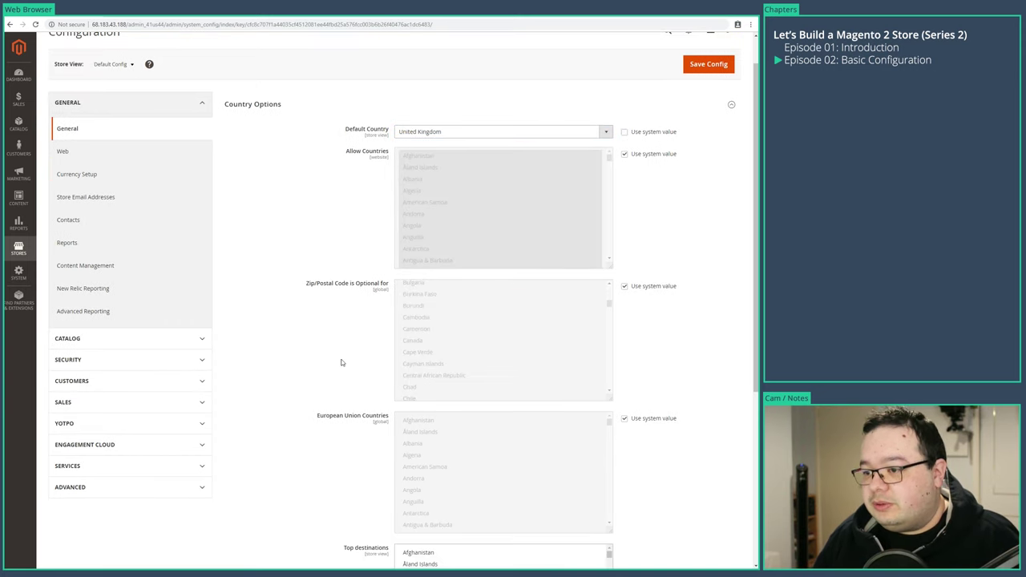
scroll(673, 403, down, 4)
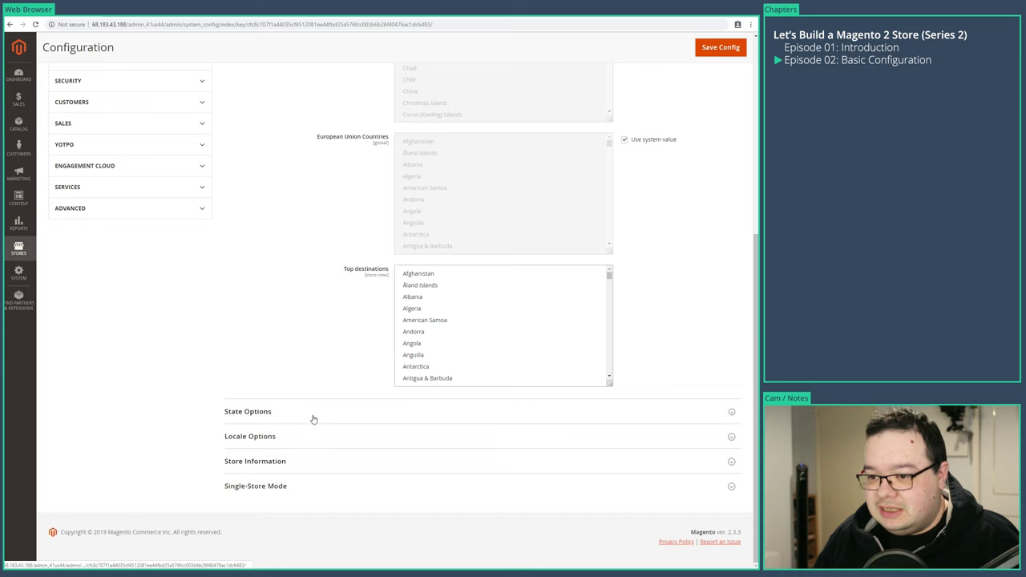
click(312, 415)
click(248, 436)
- Change the Weight Unit from lbs to kgs and expand Store Information
scroll(145, 403, down, 3)
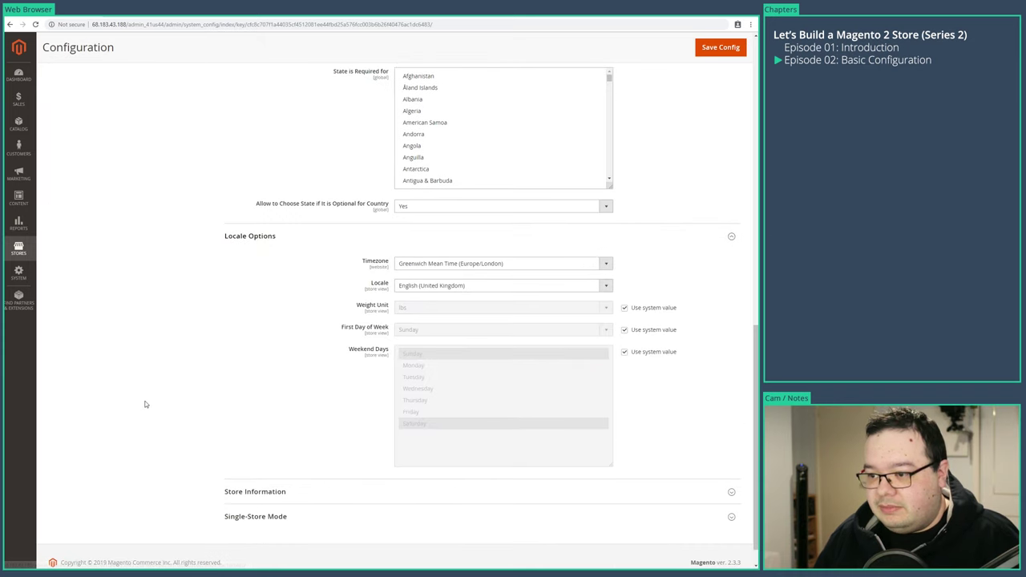
scroll(146, 403, down, 1)
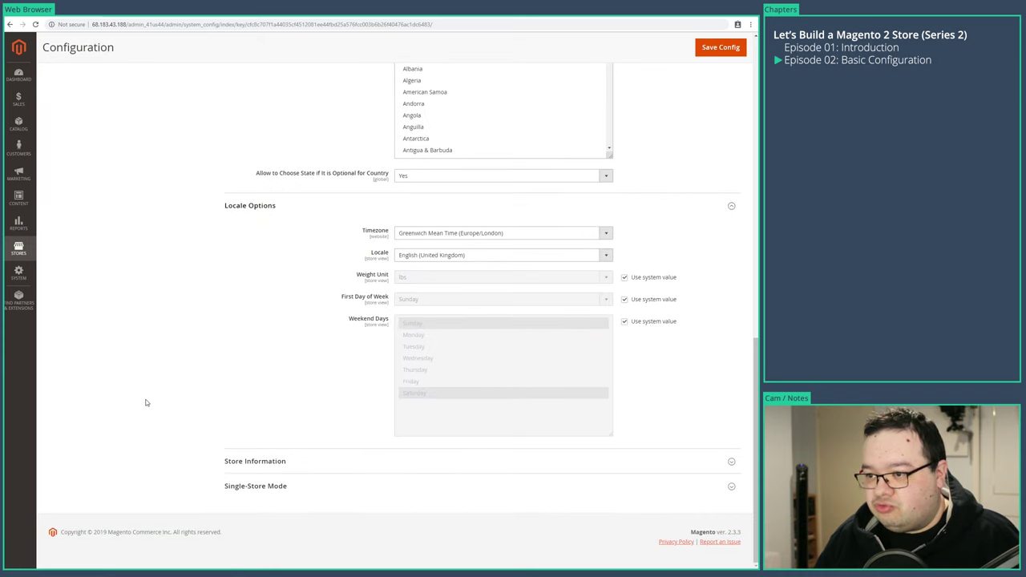
click(625, 277)
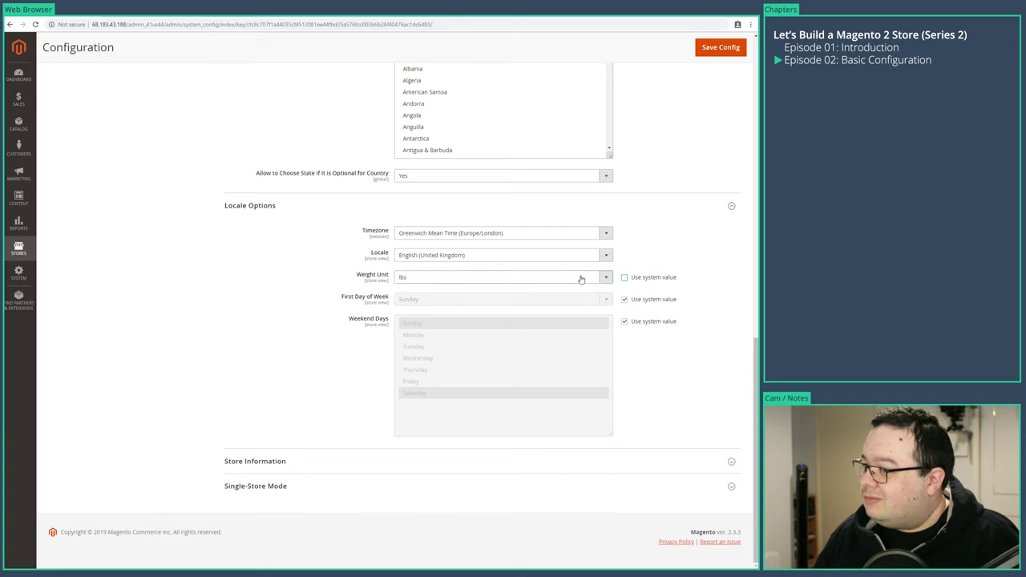
click(581, 277)
click(571, 296)
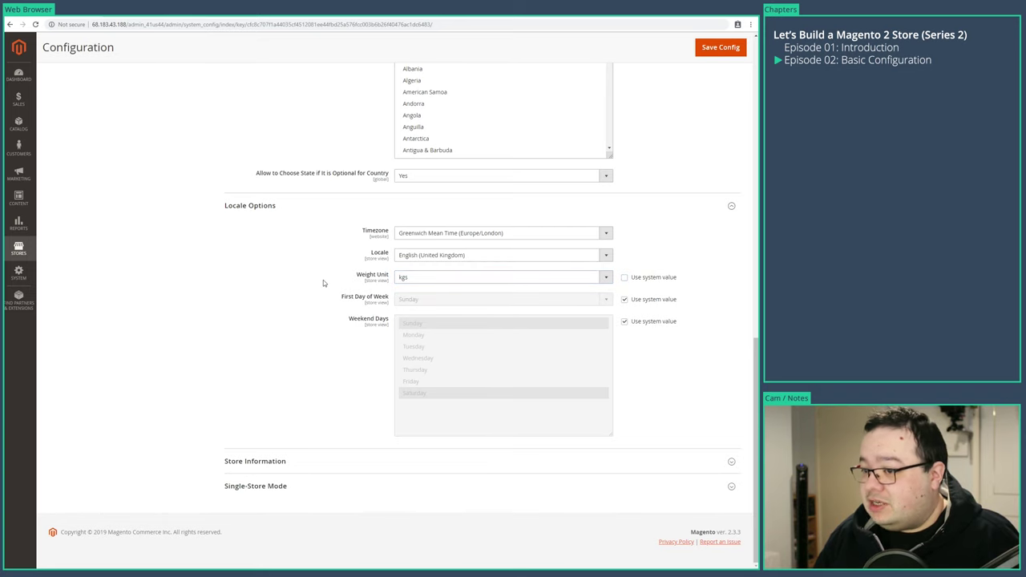
click(265, 462)
scroll(193, 439, down, 3)
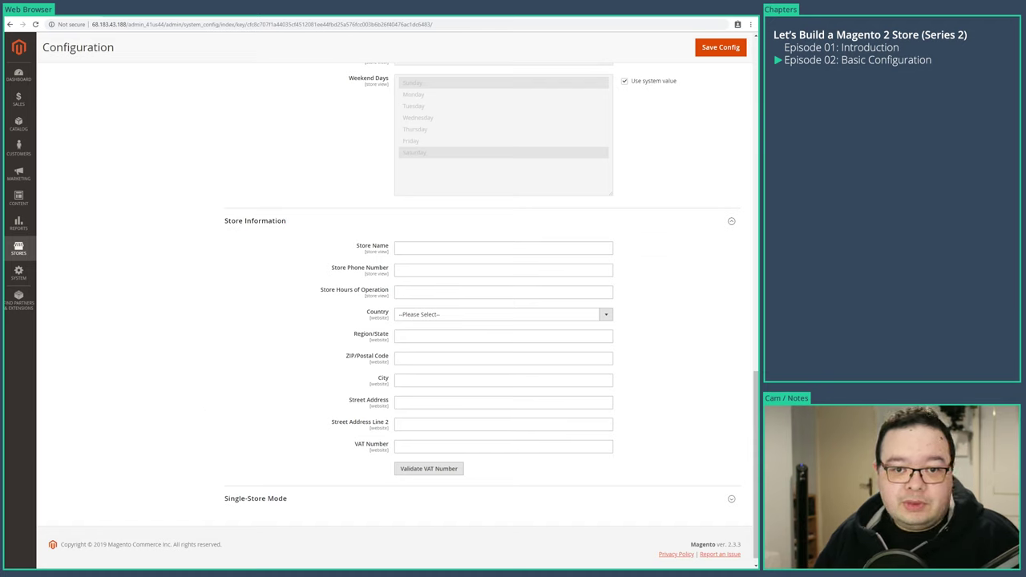
- Enter store name Quality Bedding, the store phone number, and hours Mon-Fri 8-6pm
click(433, 249)
text(Quality Bedding)
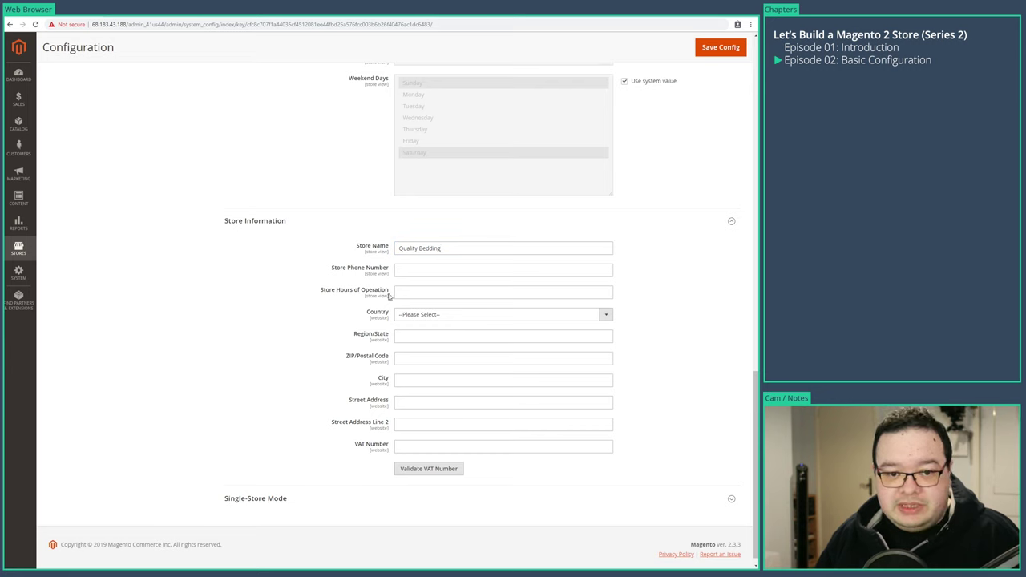
click(417, 271)
text(020 1234 5678)
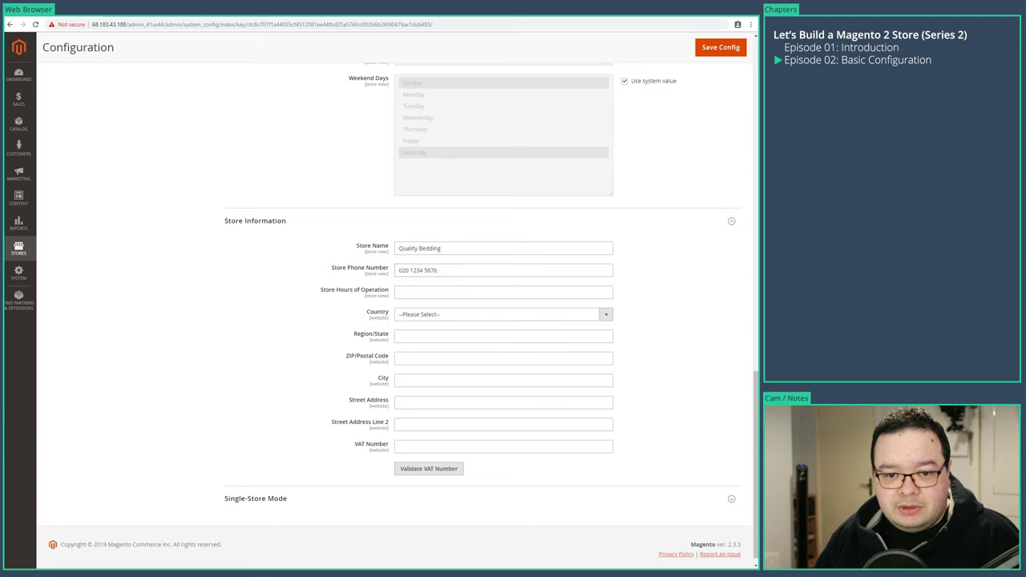
click(460, 294)
text(Mon-Fri 8-6pm)
- Set the store country to United Kingdom and fill in street, city, postcode and VAT number
click(445, 316)
scroll(505, 449, down, 20)
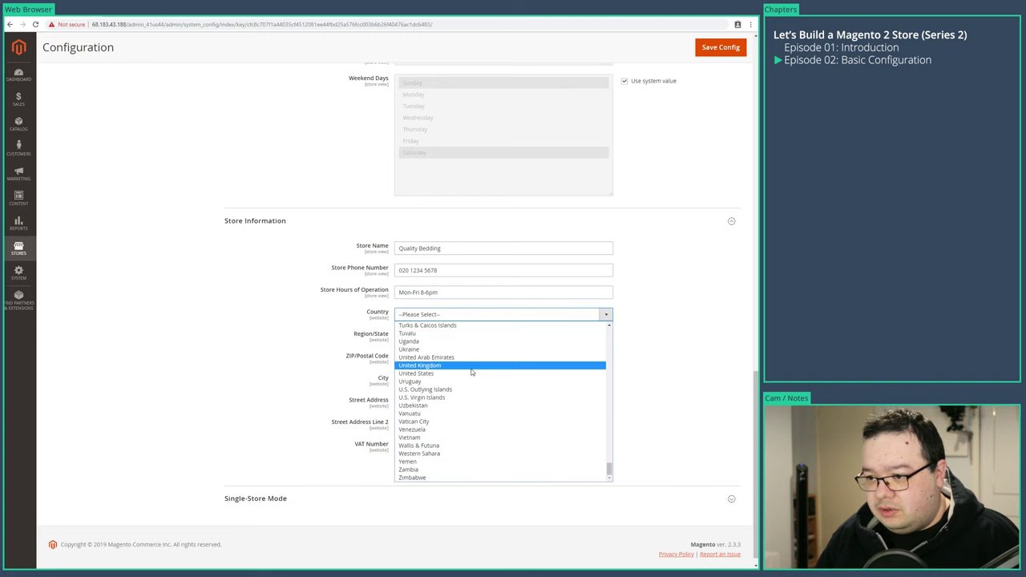
click(470, 365)
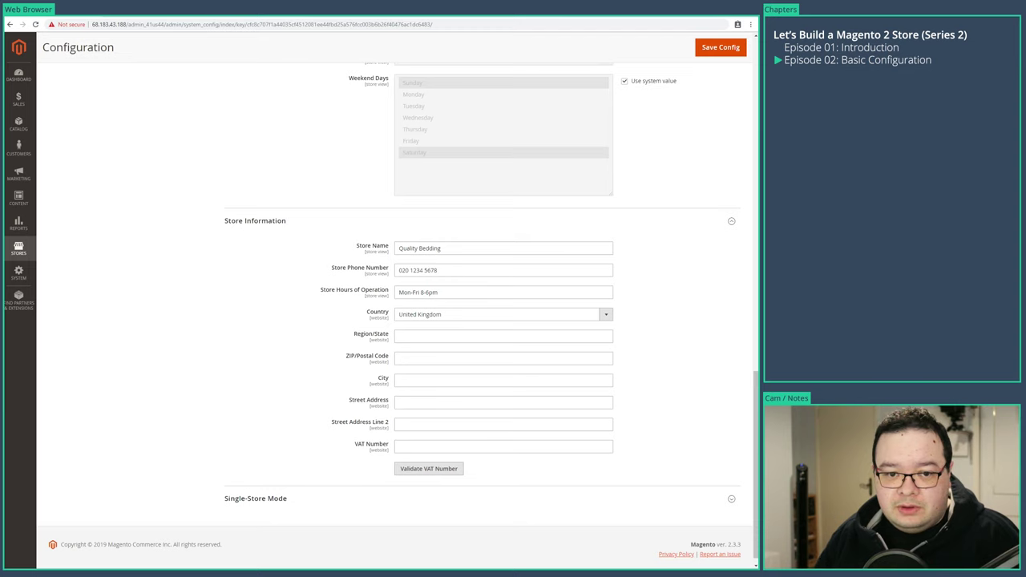
click(429, 403)
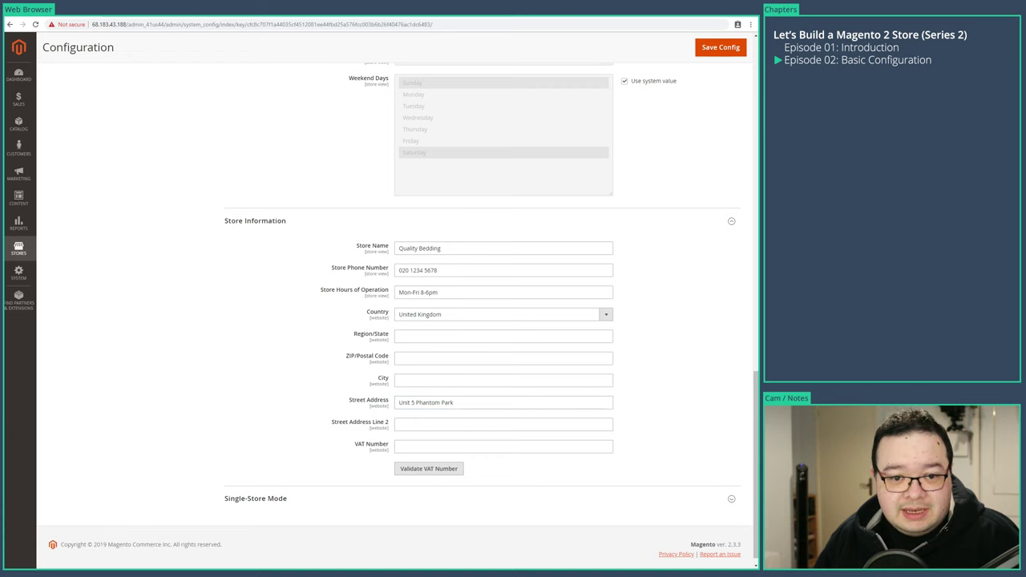
click(409, 378)
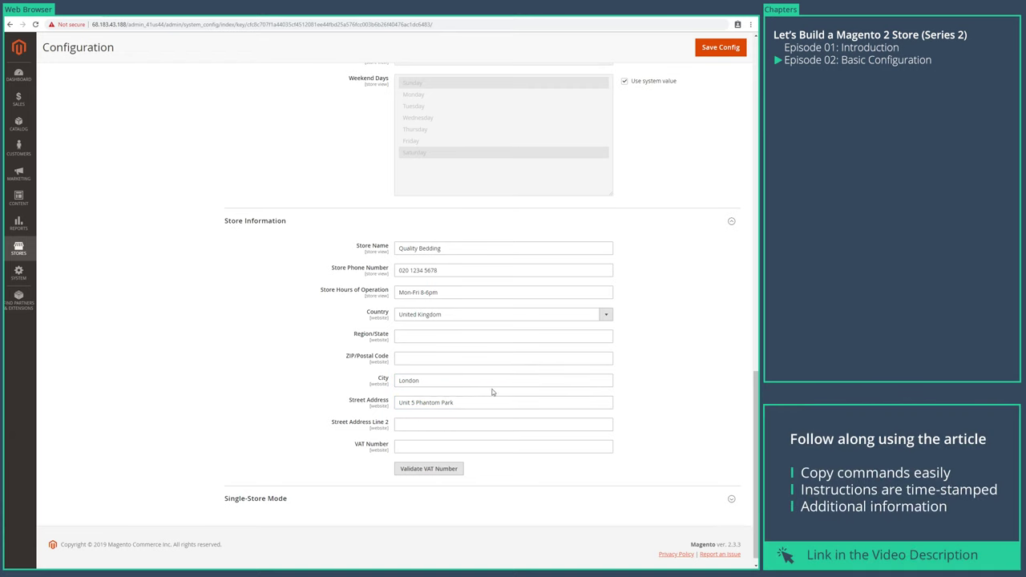
click(463, 360)
text(N15 4QD)
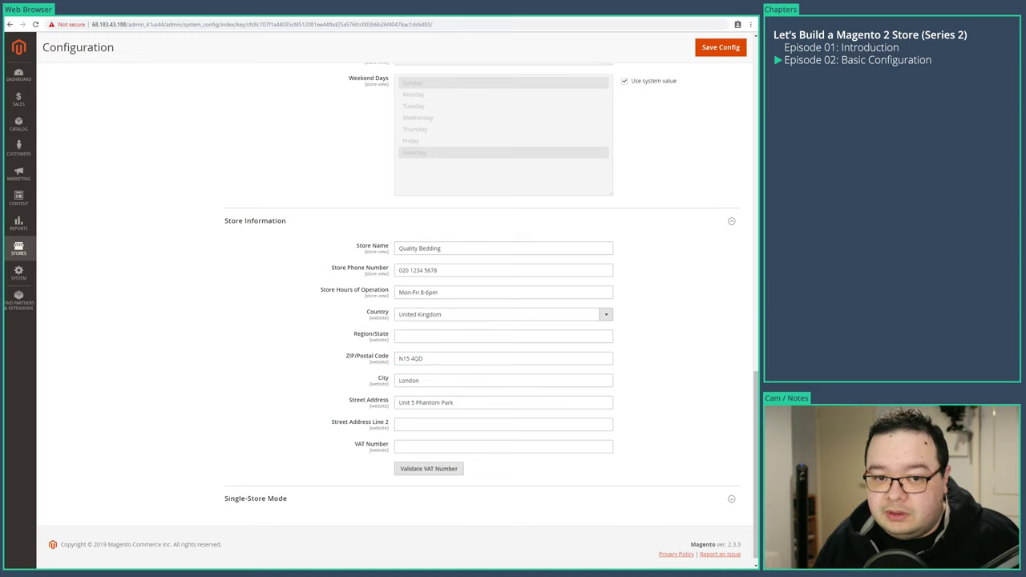
text(GB999 1234 56)
click(190, 385)
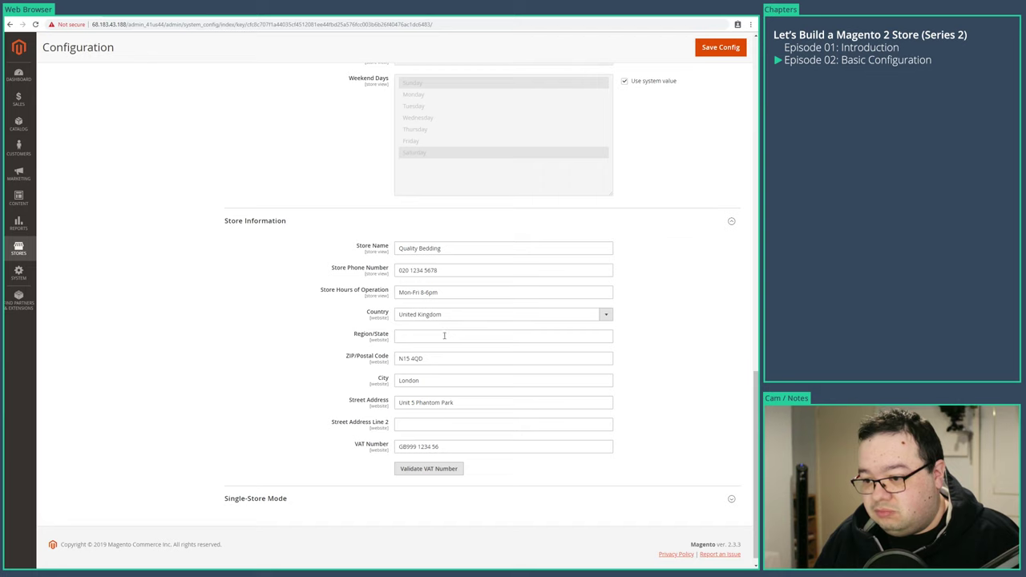
click(249, 486)
scroll(241, 465, down, 1)
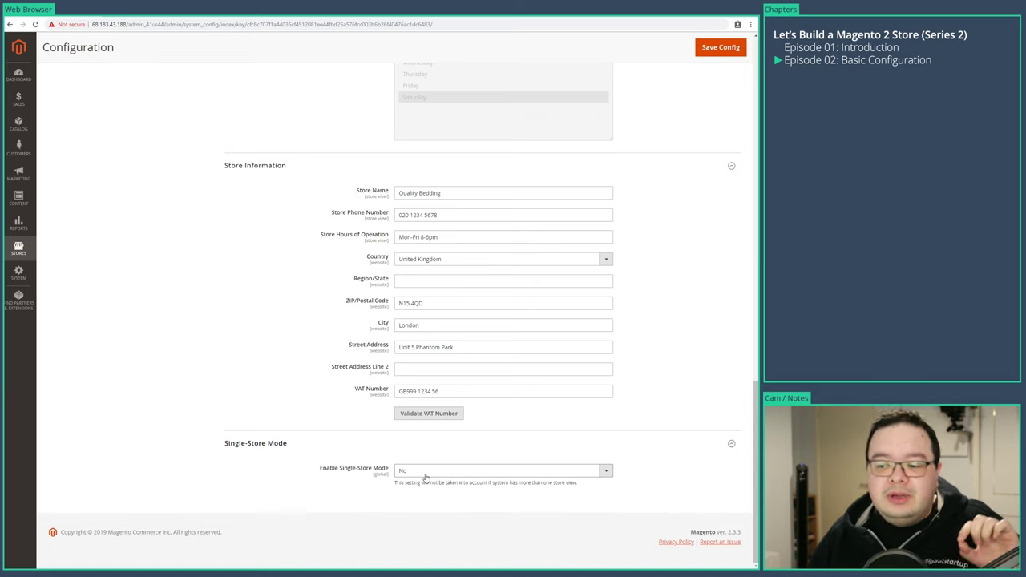
click(425, 473)
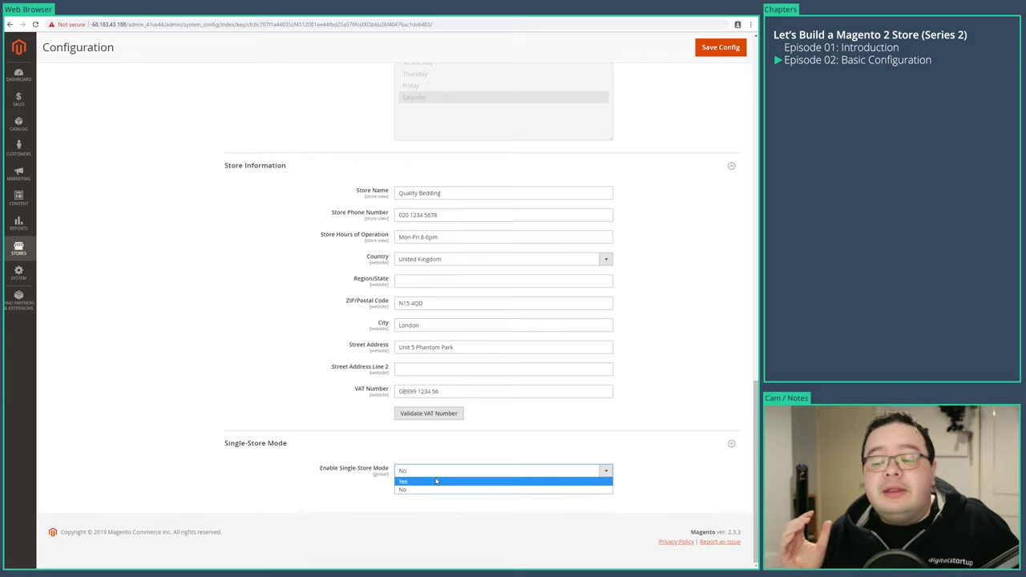
click(403, 489)
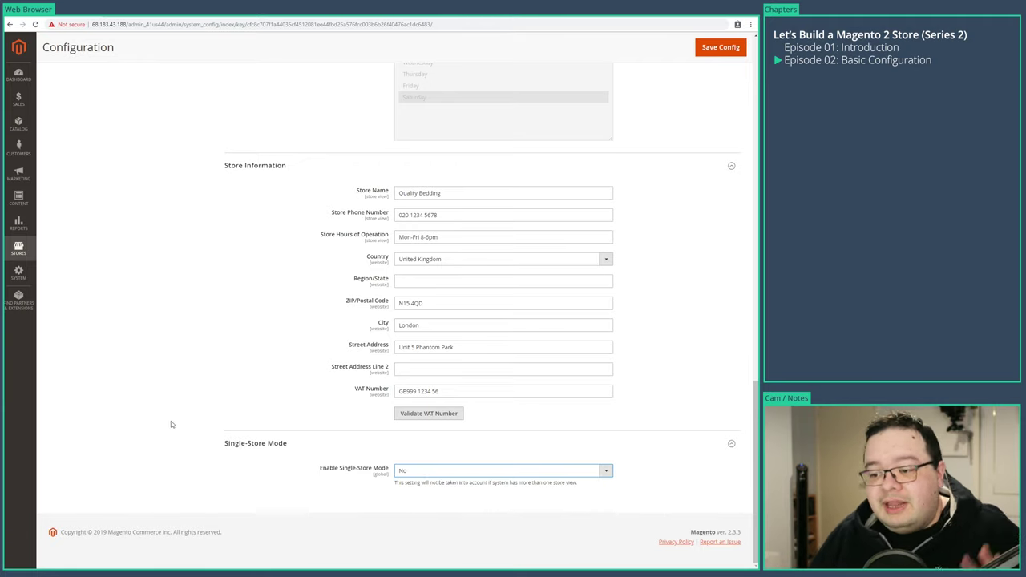
scroll(320, 281, up, 15)
- Save the General configuration and expand every section of the Web settings
scroll(544, 219, up, 4)
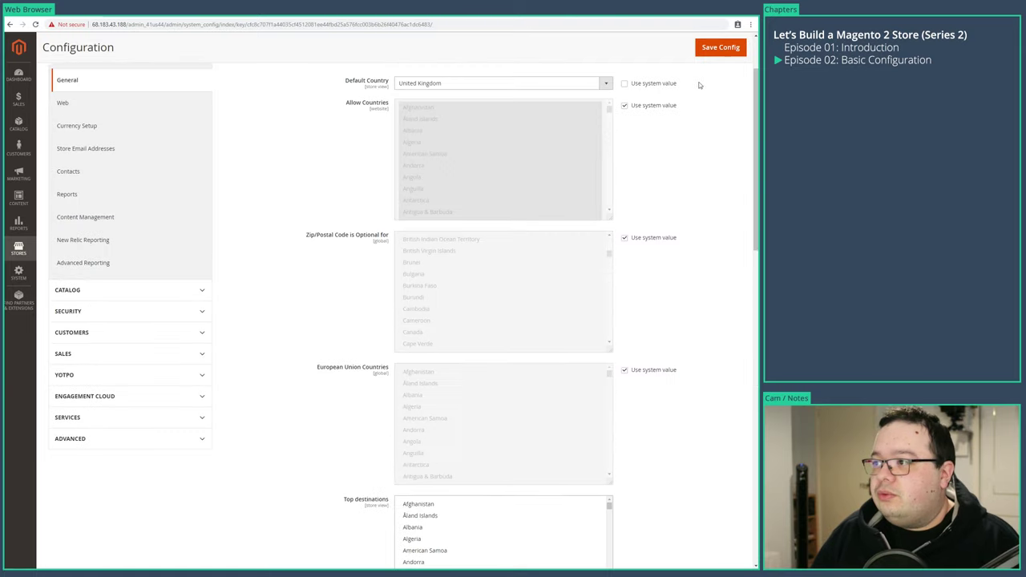
click(721, 48)
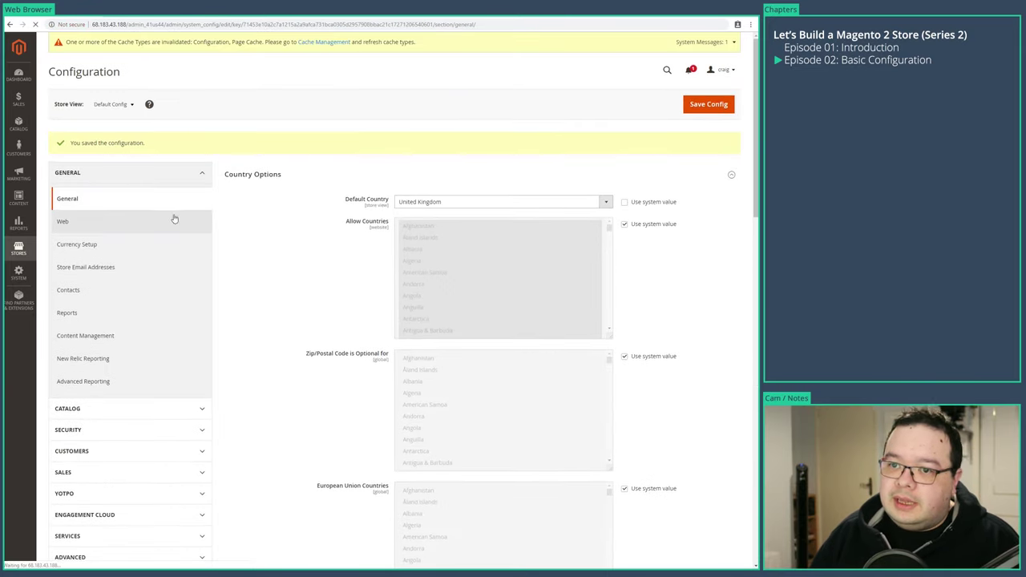
click(175, 220)
click(282, 343)
click(274, 319)
click(275, 293)
click(275, 268)
click(280, 219)
click(275, 196)
click(275, 169)
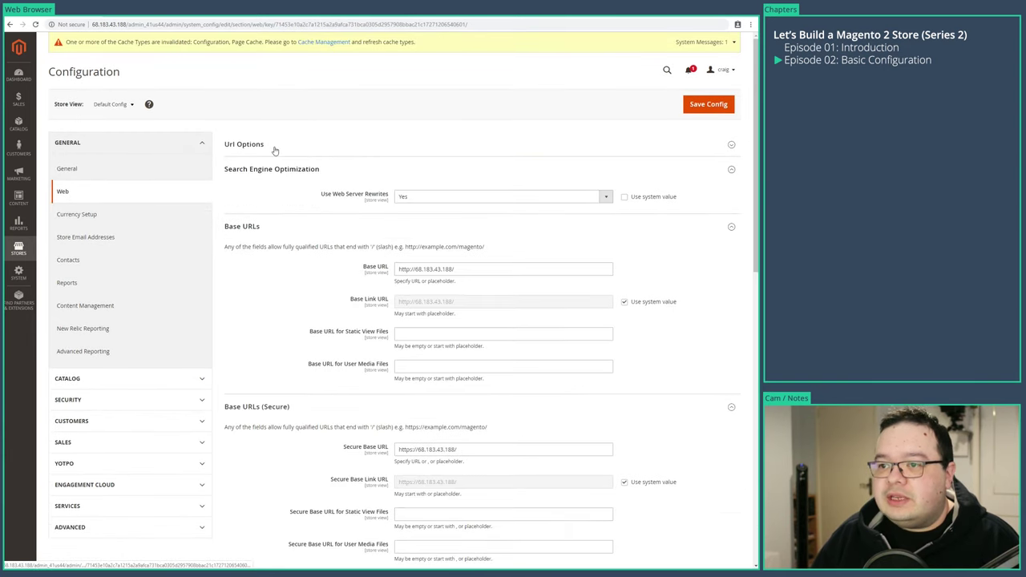
- Review the Web settings, then show Currency Options with British Pound base and display currency
scroll(251, 322, down, 10)
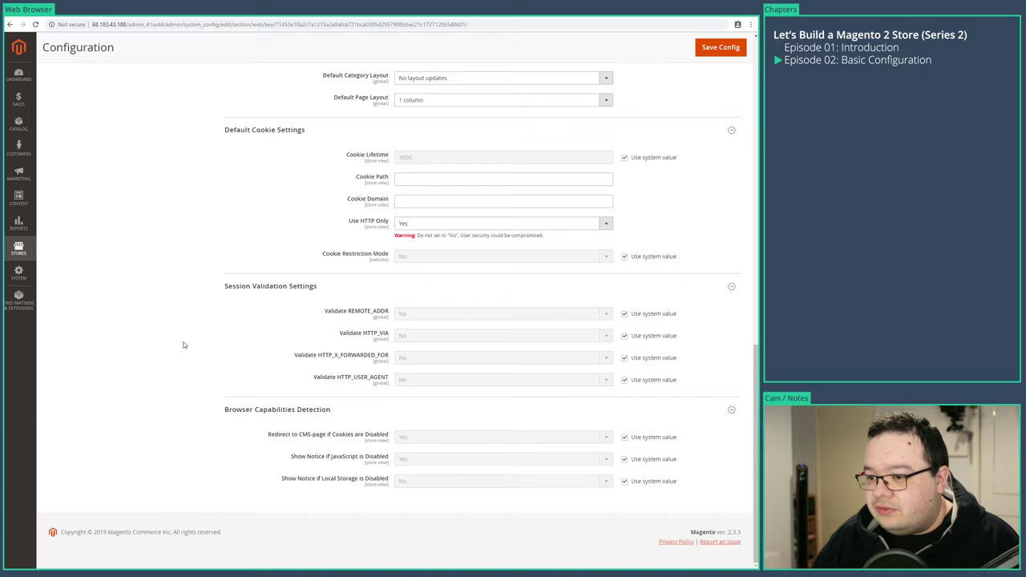
scroll(184, 344, up, 10)
click(95, 191)
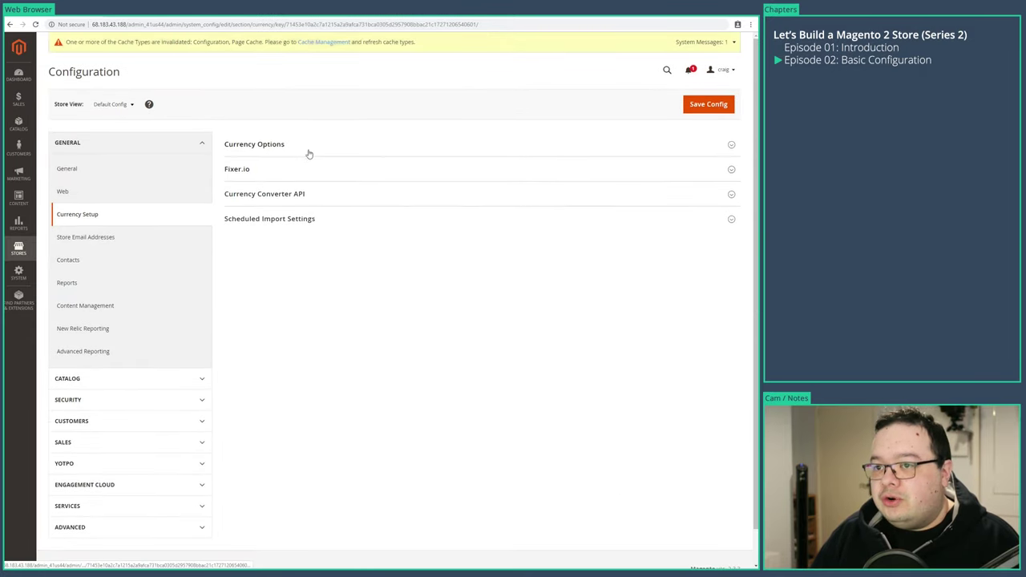
click(308, 153)
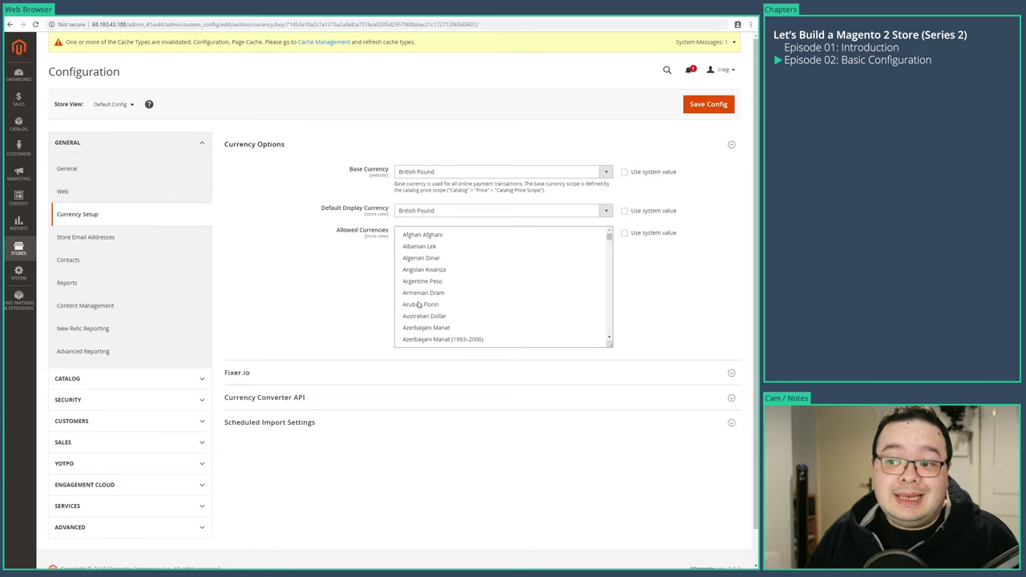
- Expand all five Store Email Address identities and unlock the General, Sales and Support sender names
click(94, 239)
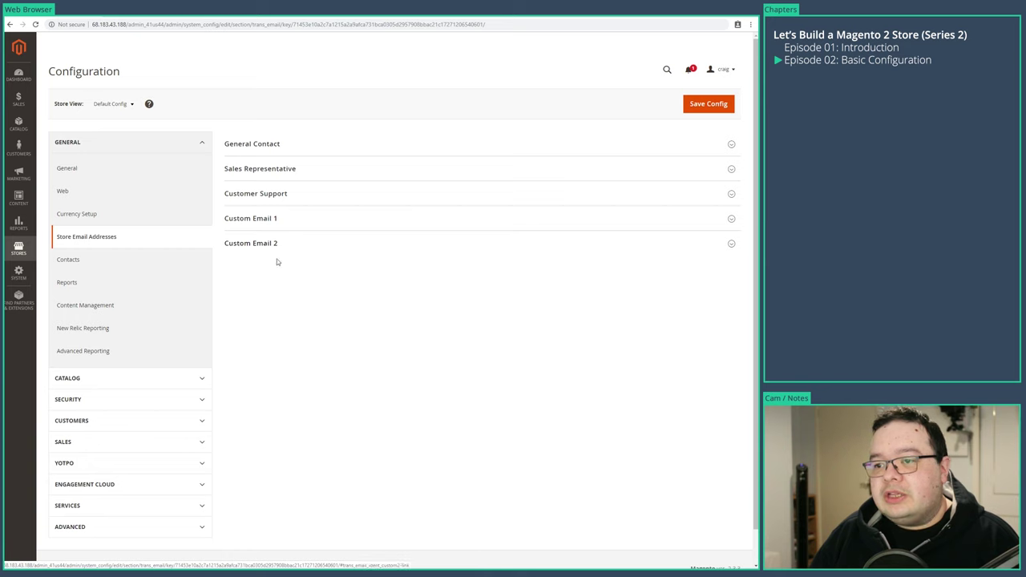
click(286, 243)
click(287, 218)
click(286, 194)
click(282, 168)
click(281, 150)
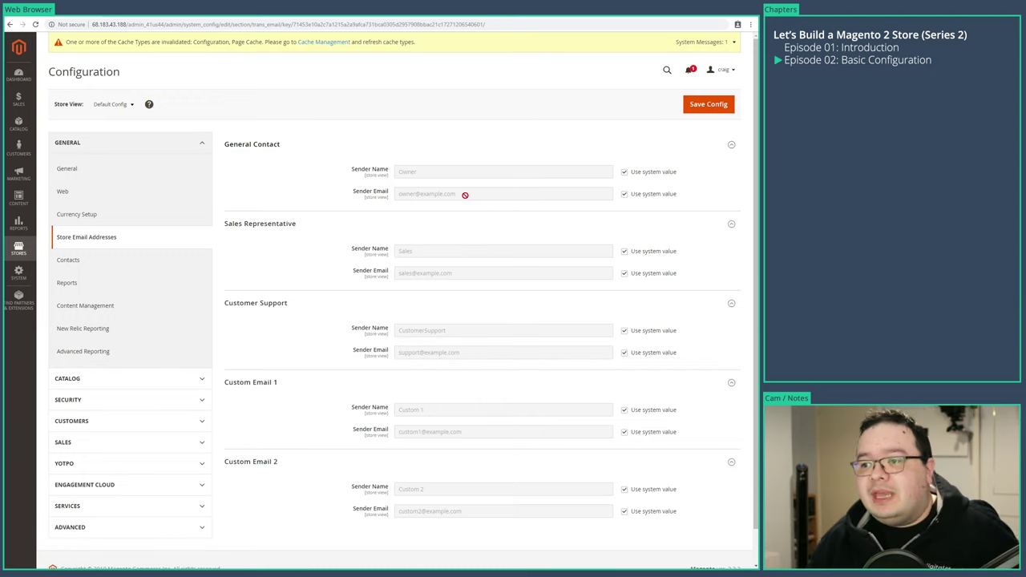
click(624, 172)
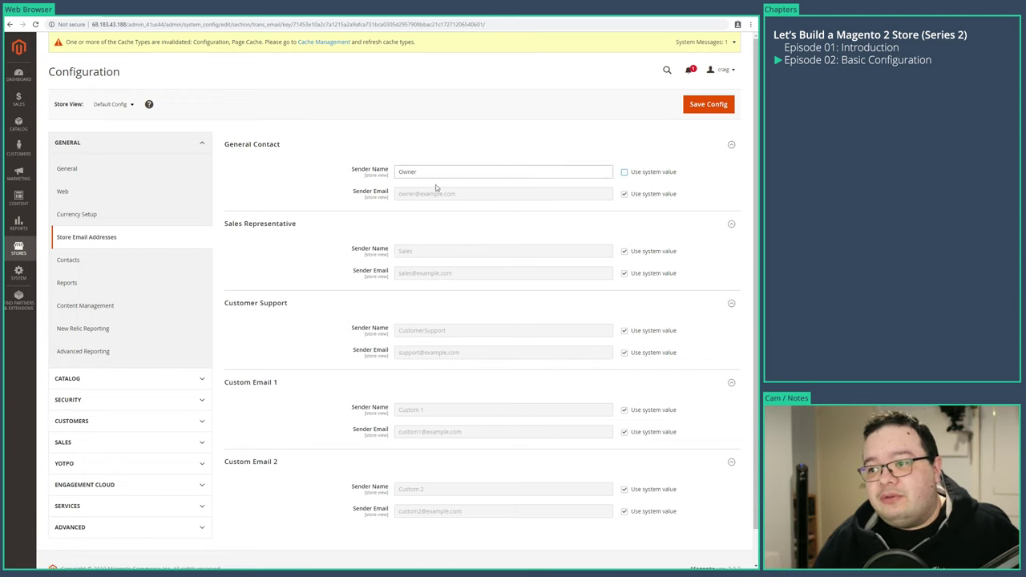
click(625, 252)
click(625, 331)
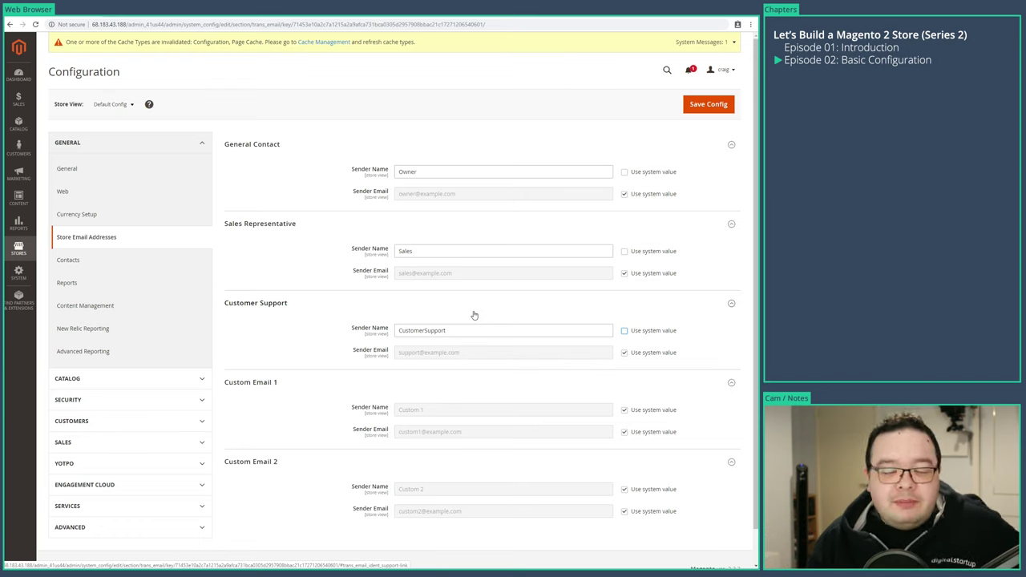
- Put Quality Bedding into the General Contact, Sales Representative and Customer Support sender names
click(445, 169)
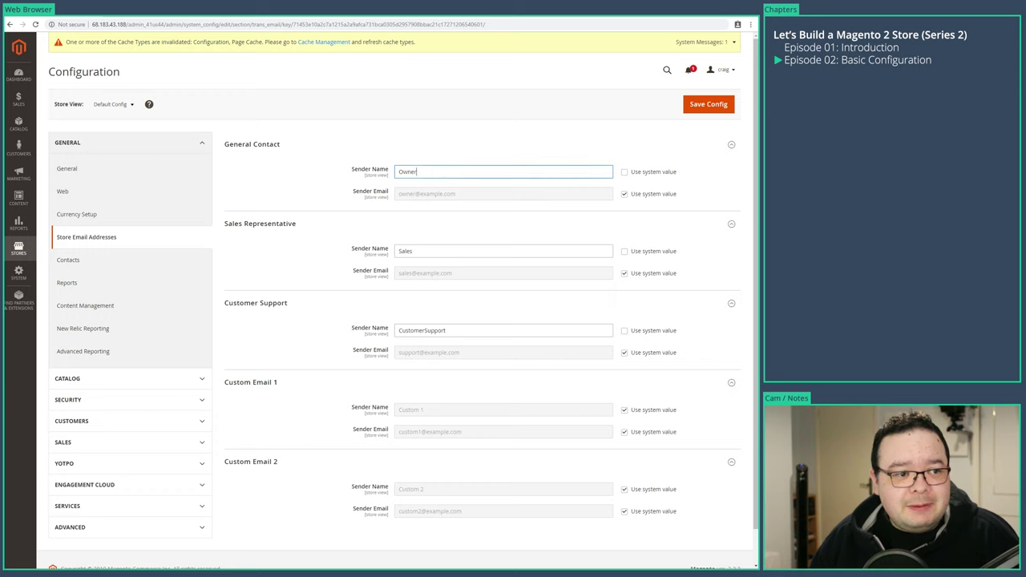
key(Tab)
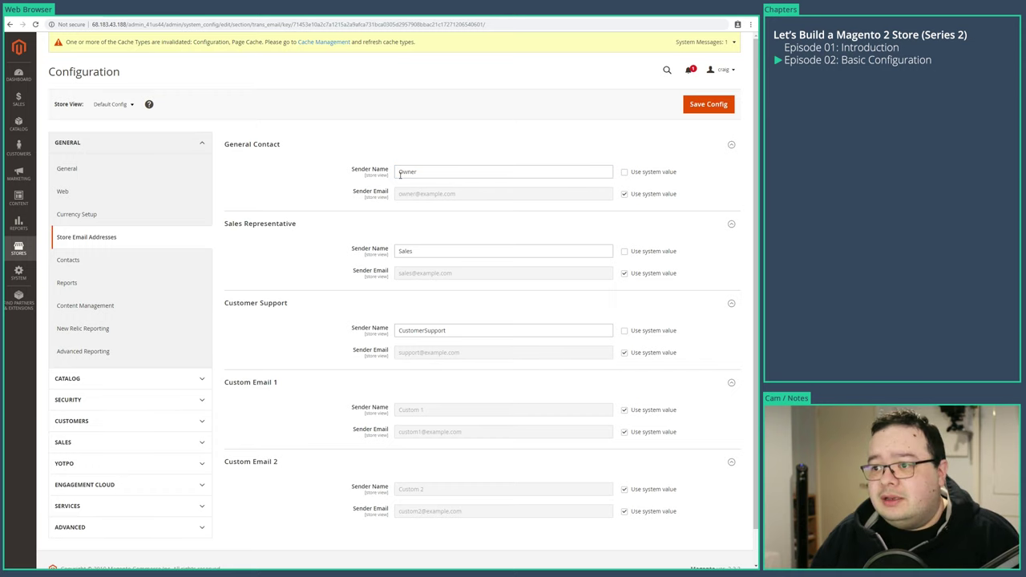
drag(407, 171, 545, 174)
text(Quality Bedding)
click(397, 251)
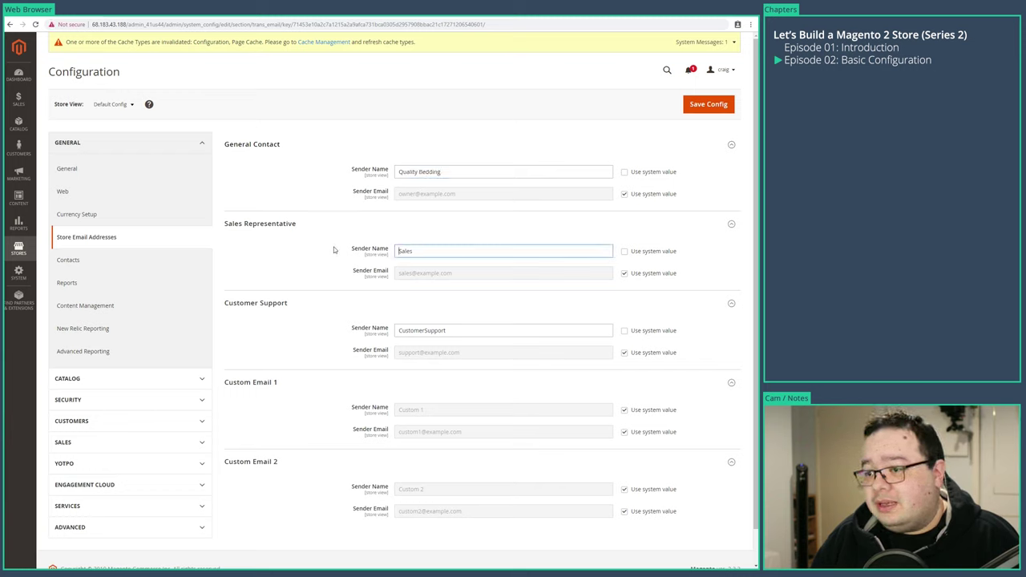
text(Quality Bedding)
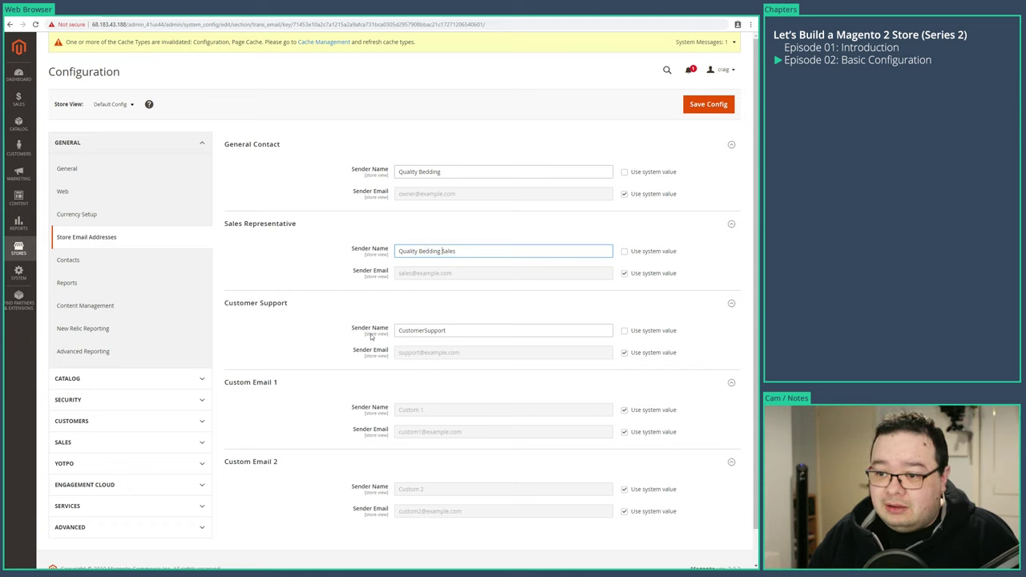
drag(424, 331, 330, 322)
key(BackSpace)
text(Quality Bedding)
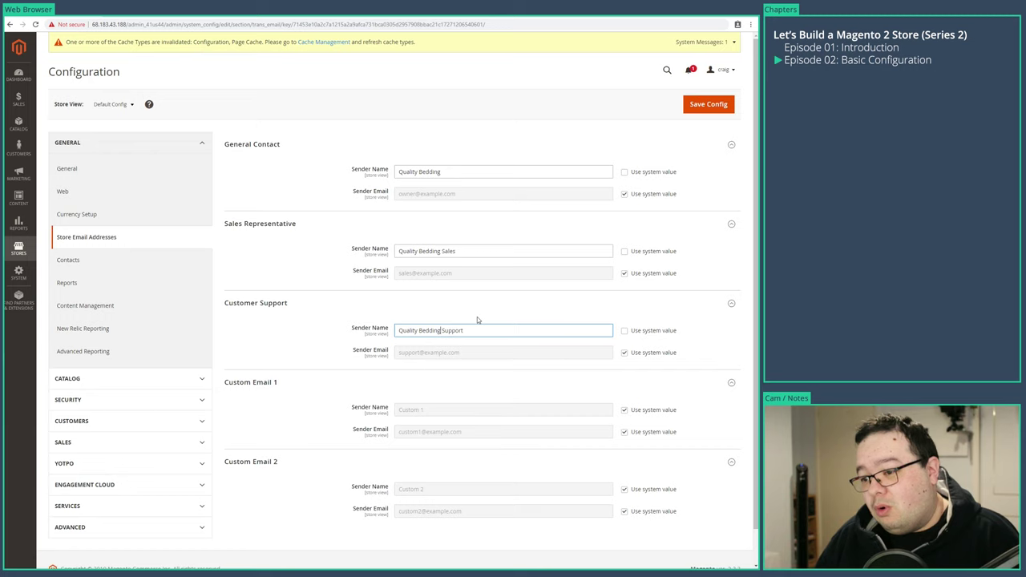
- Set Custom Email 1 and 2 names to Quality Bedding and strip 'Sales' and 'Support' from others
click(624, 410)
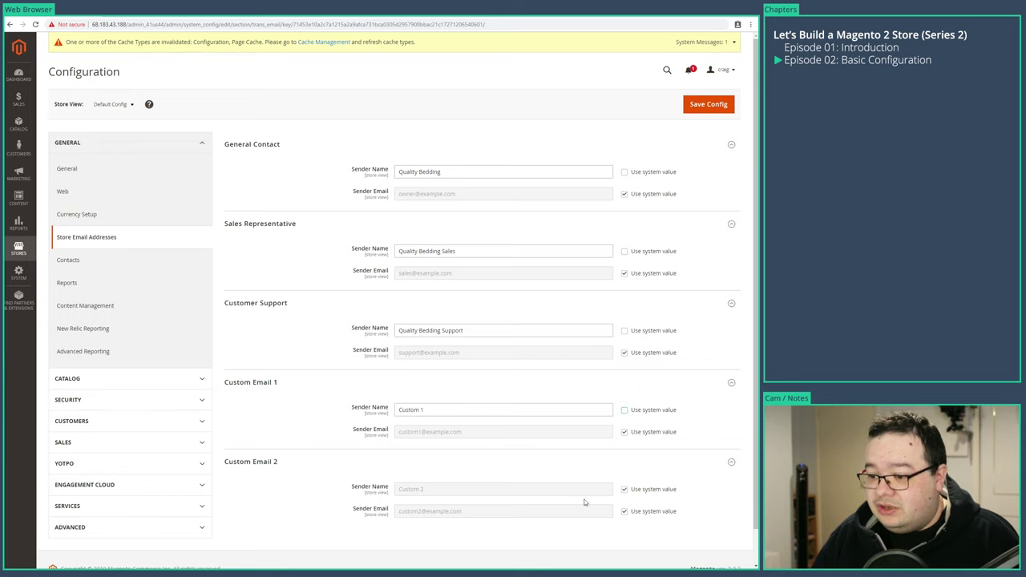
click(624, 489)
drag(470, 490, 325, 470)
text(Quality Bedding)
triple_click(445, 413)
text(Quality Bedding)
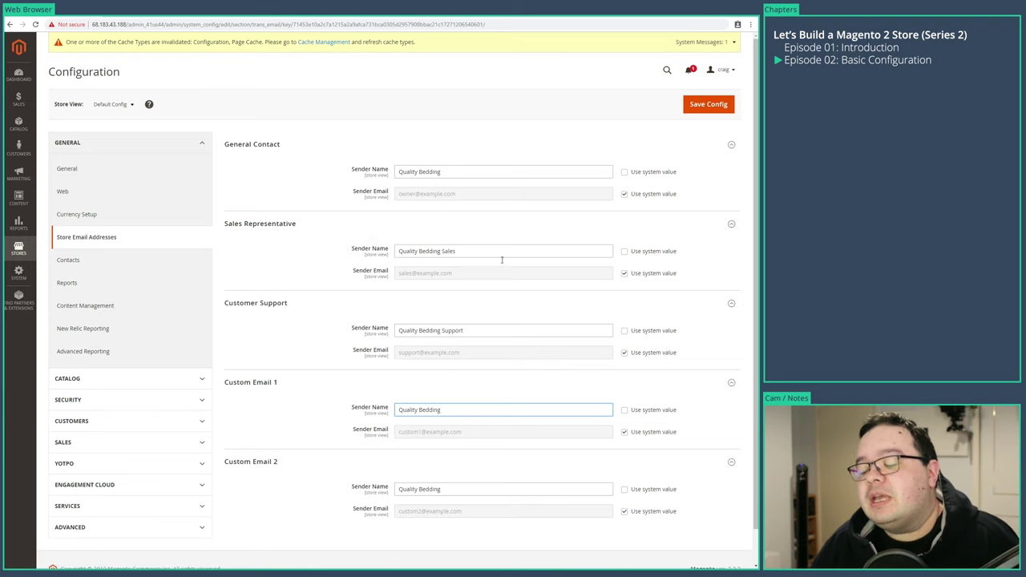
double_click(446, 251)
key(BackSpace)
key(BackSpace)
double_click(455, 330)
key(BackSpace)
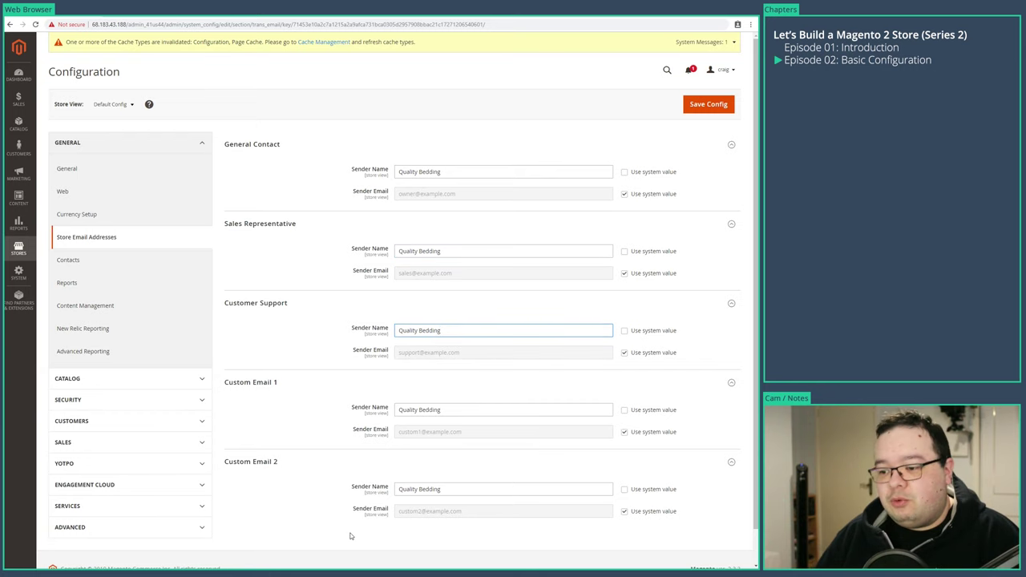
- Unlock the sender email fields for all five email identities
click(624, 194)
click(624, 274)
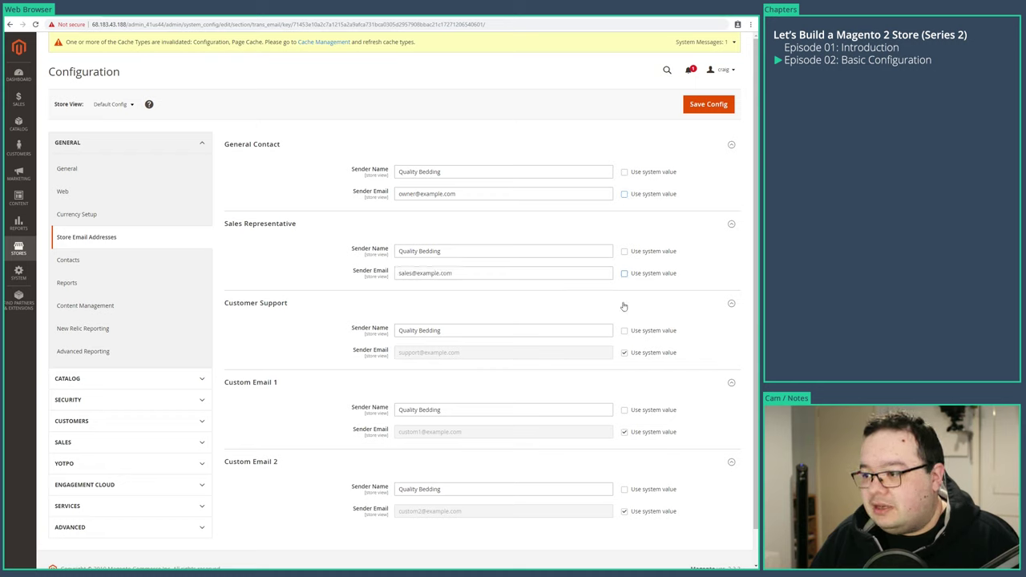
click(624, 352)
click(625, 432)
click(625, 511)
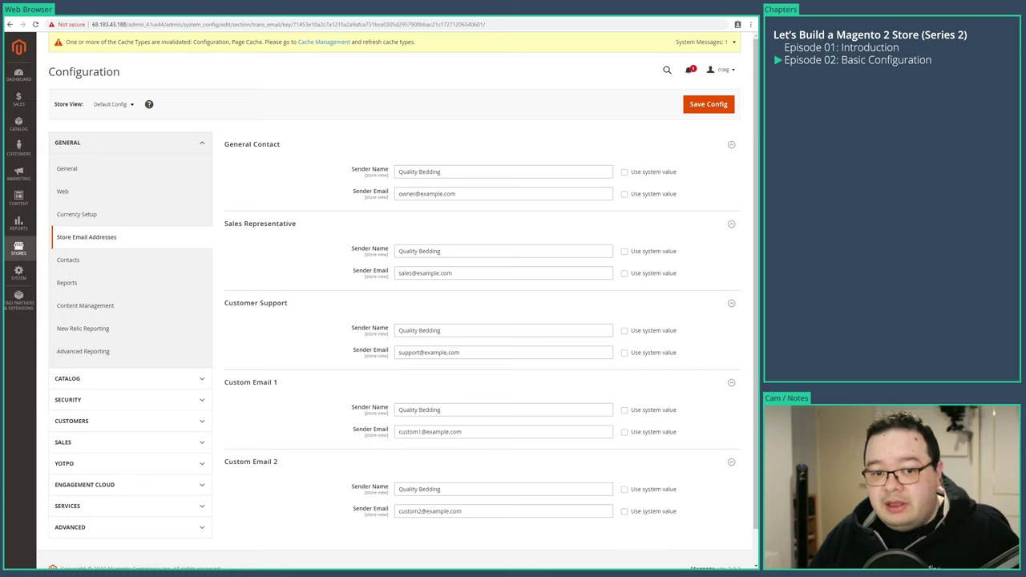
- Paste the store's sales e-mail address into every sender email field and save the configuration
drag(474, 511, 305, 498)
key(ctrl+v)
drag(490, 430, 304, 426)
key(ctrl+v)
drag(460, 355, 422, 242)
key(ctrl+v)
key(ctrl+v)
drag(463, 194, 367, 187)
key(ctrl+v)
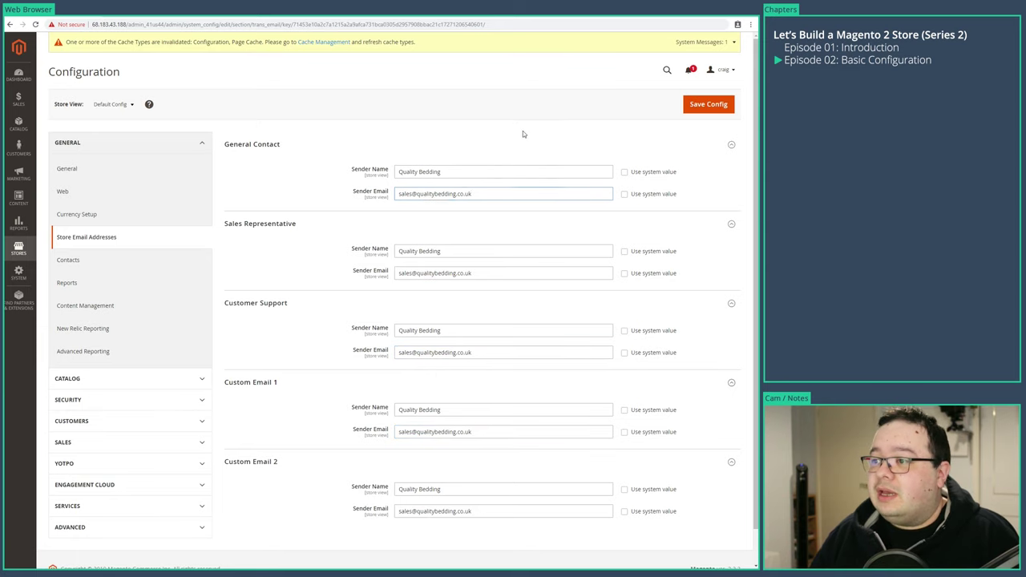
click(708, 104)
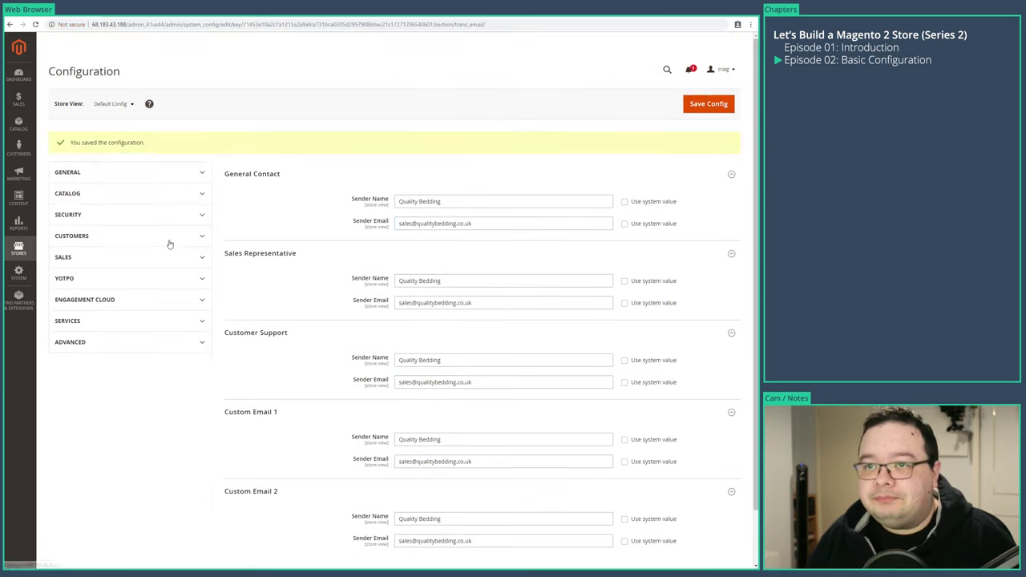
- In the Contacts settings, replace the default recipient with the pasted sales e-mail address
click(68, 287)
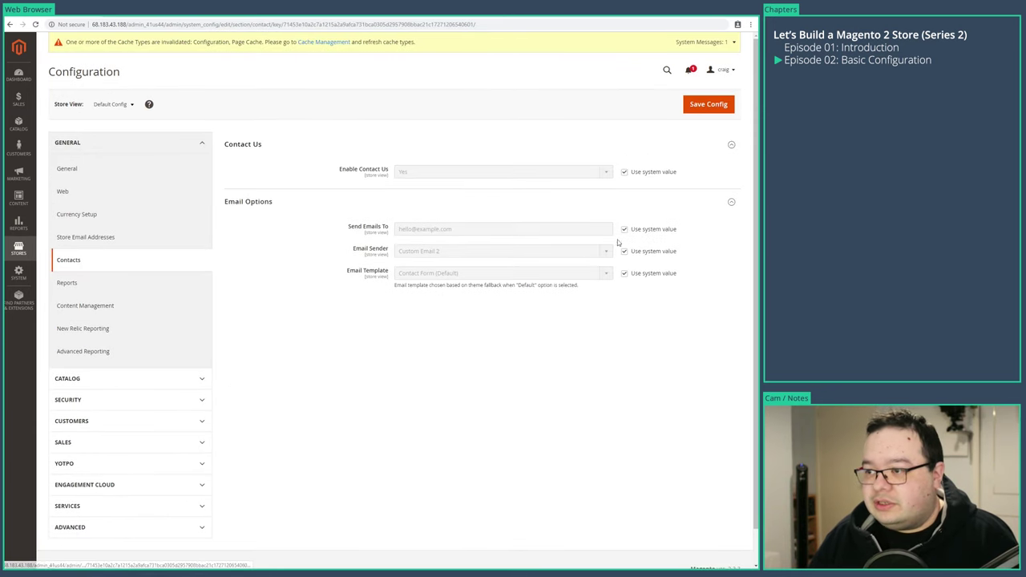
click(624, 230)
click(476, 229)
key(ctrl+a)
key(ctrl+v)
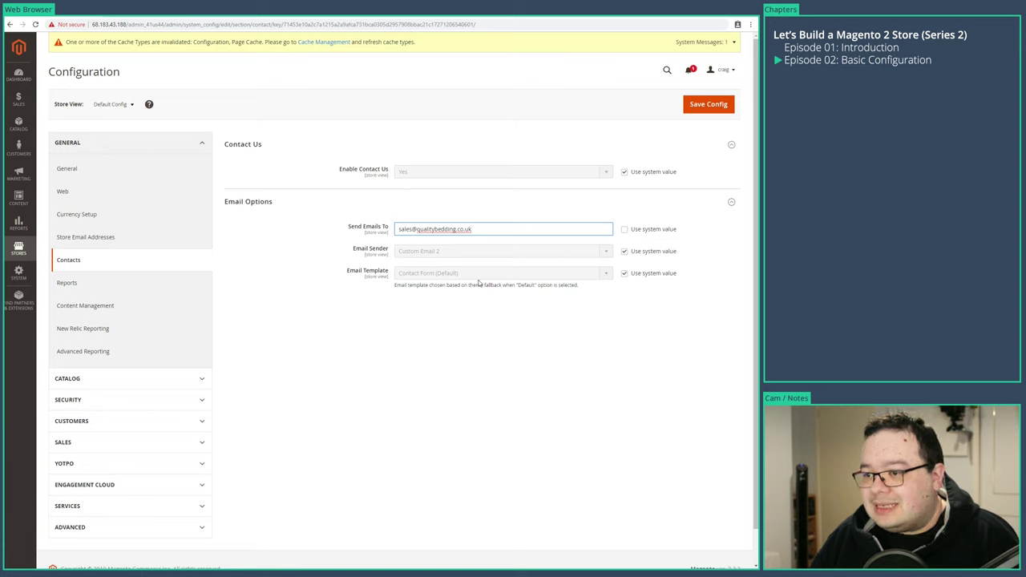
- Set the contact e-mail sender to General Contact and save the configuration
click(623, 252)
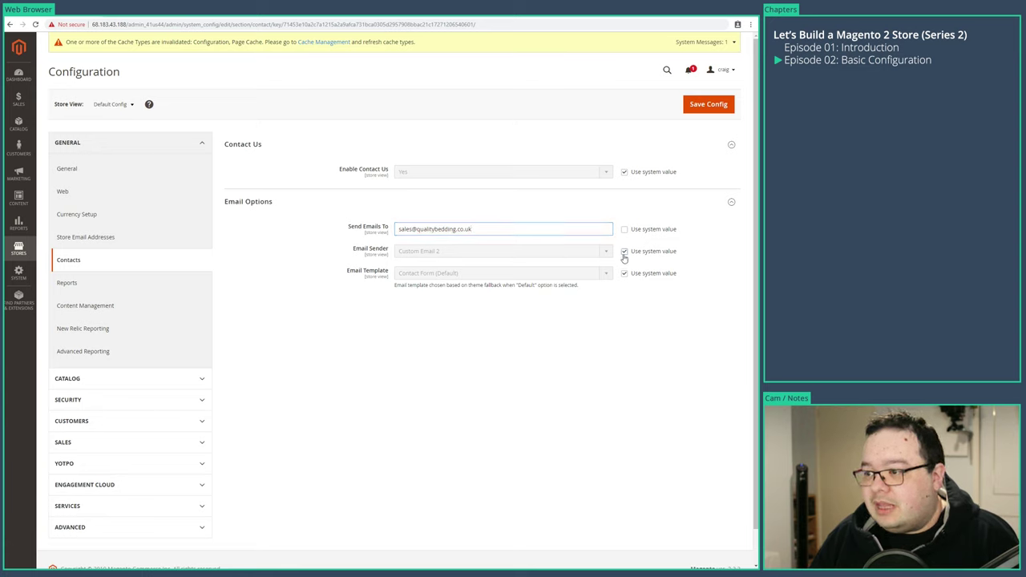
click(585, 252)
click(434, 262)
click(690, 116)
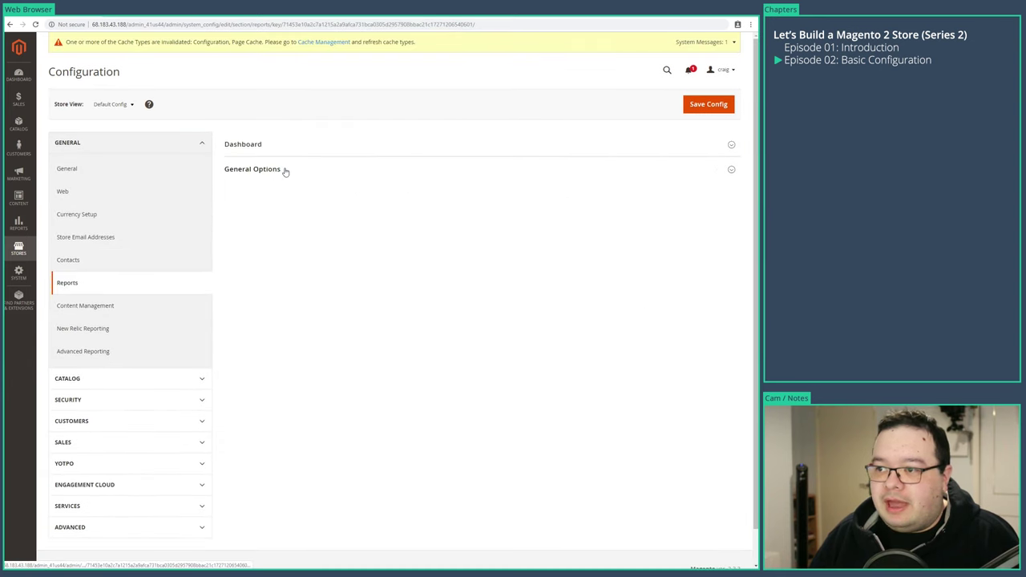
- Expand the Reports General Options and Dashboard groups, then go to Content Management
click(284, 170)
click(299, 148)
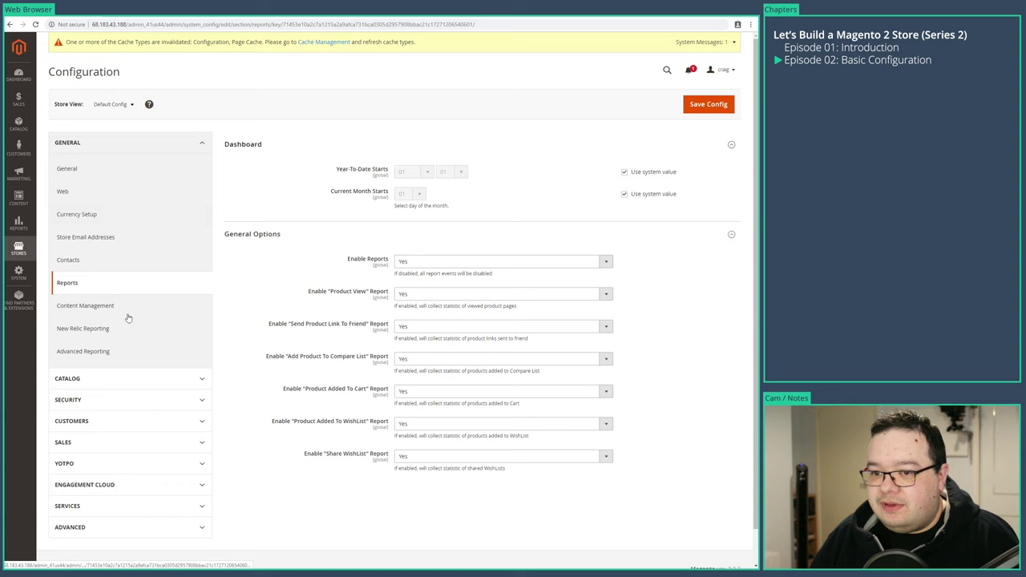
click(84, 311)
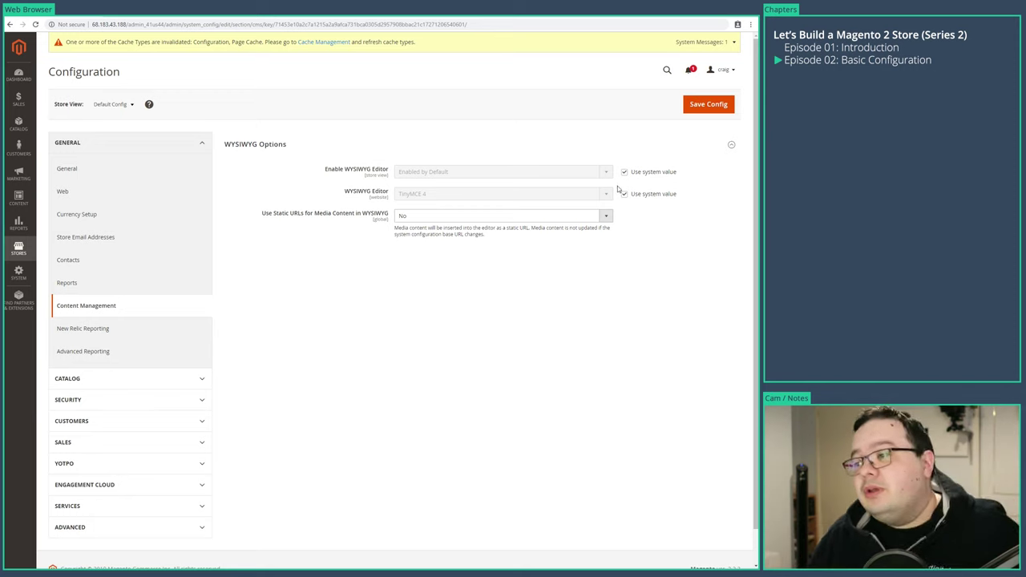
- Set Enable WYSIWYG Editor to Disabled by Default and save the Content Management settings
click(625, 171)
click(537, 172)
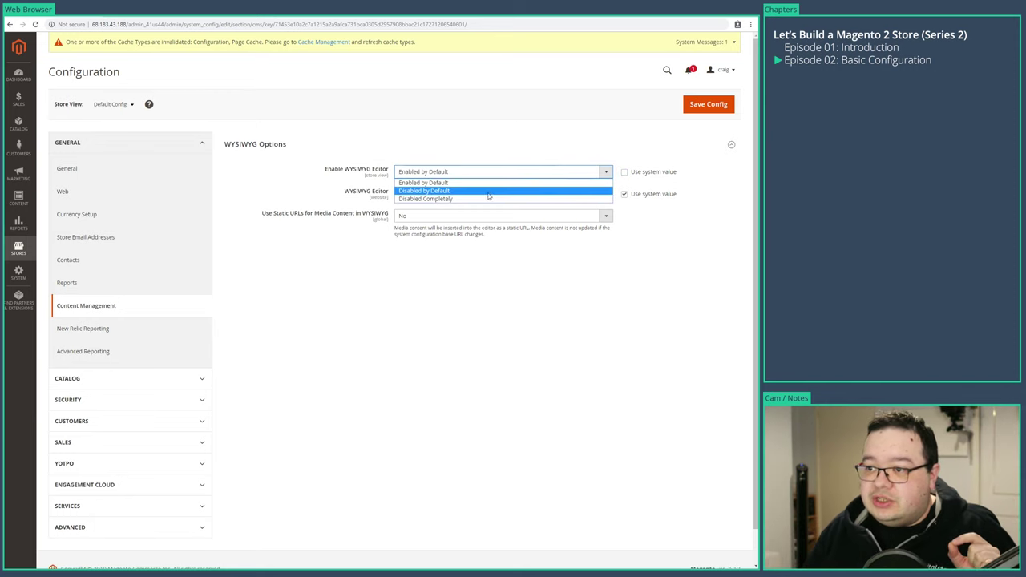
click(421, 191)
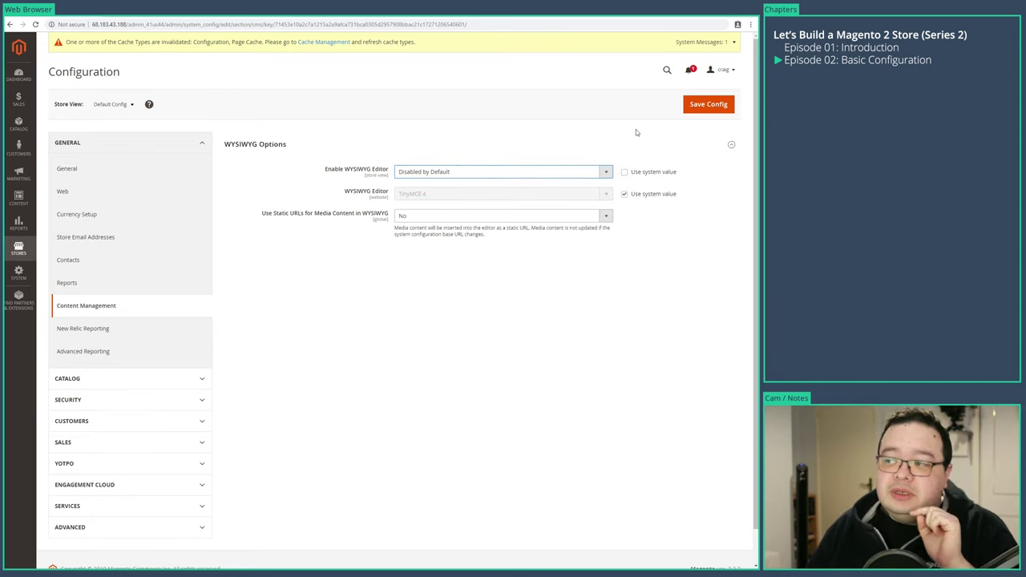
click(473, 172)
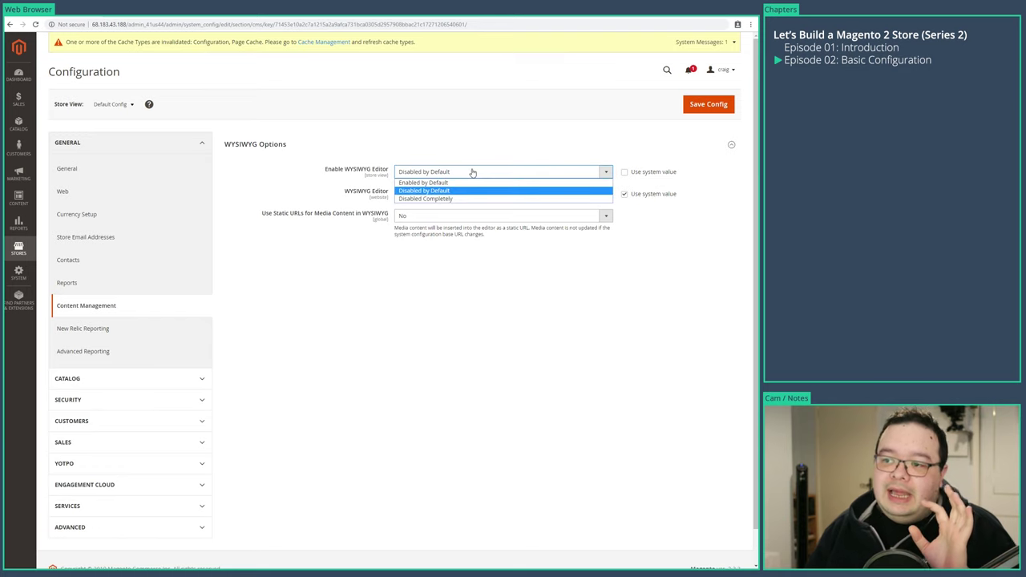
click(473, 172)
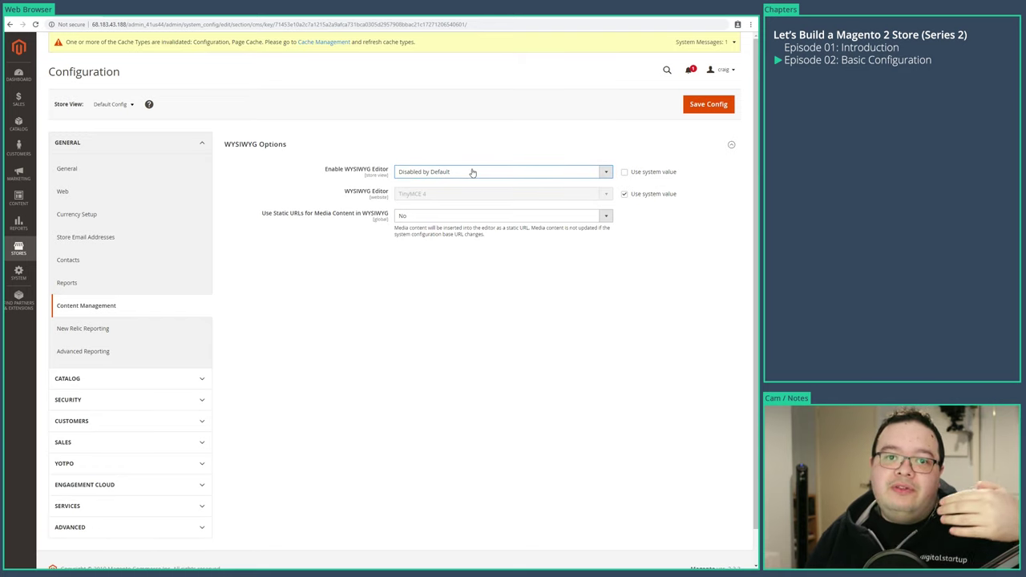
click(536, 132)
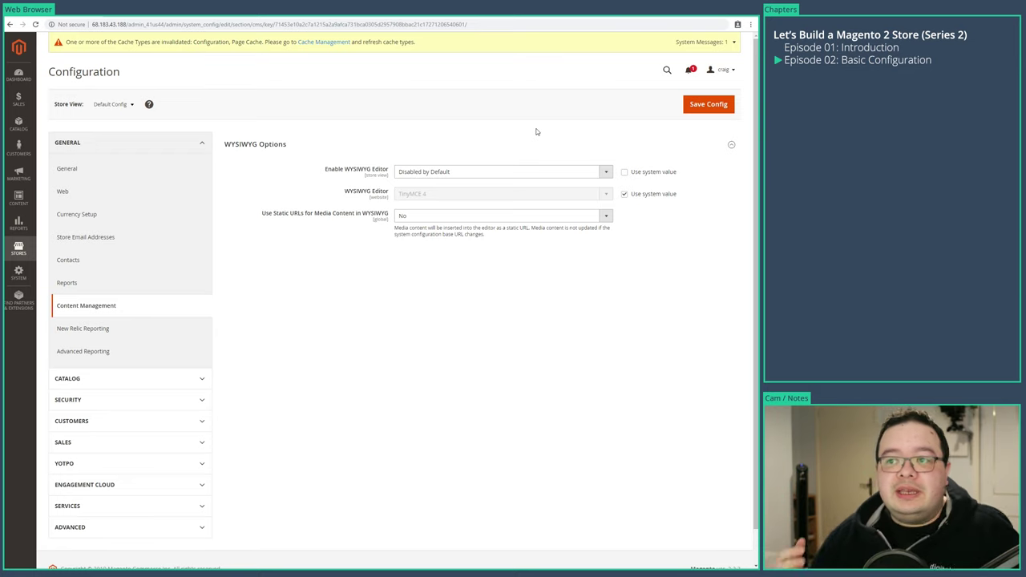
click(691, 110)
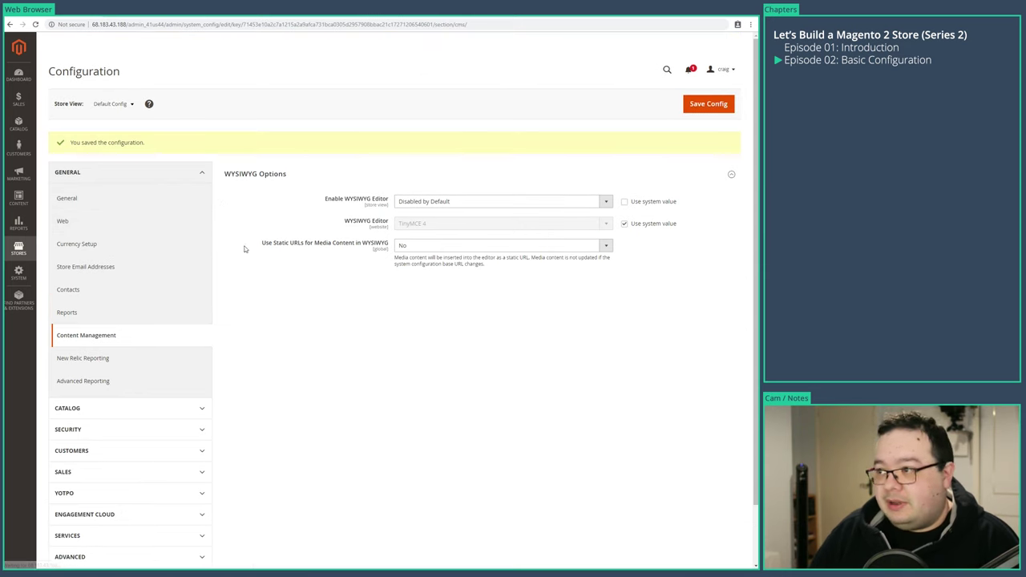
click(92, 360)
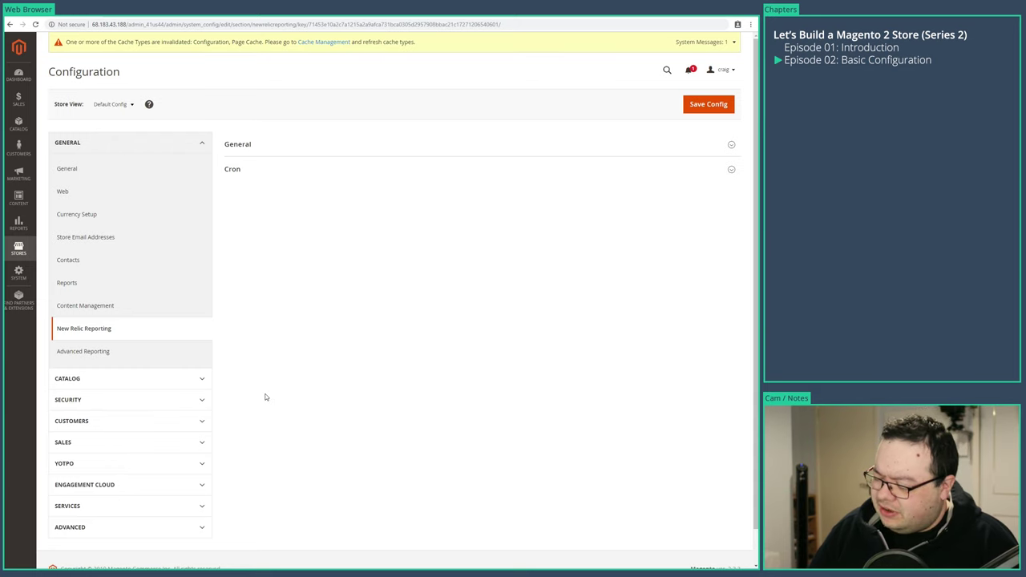
- Review the New Relic and Advanced Reporting settings, then open the Catalog configuration page
click(251, 149)
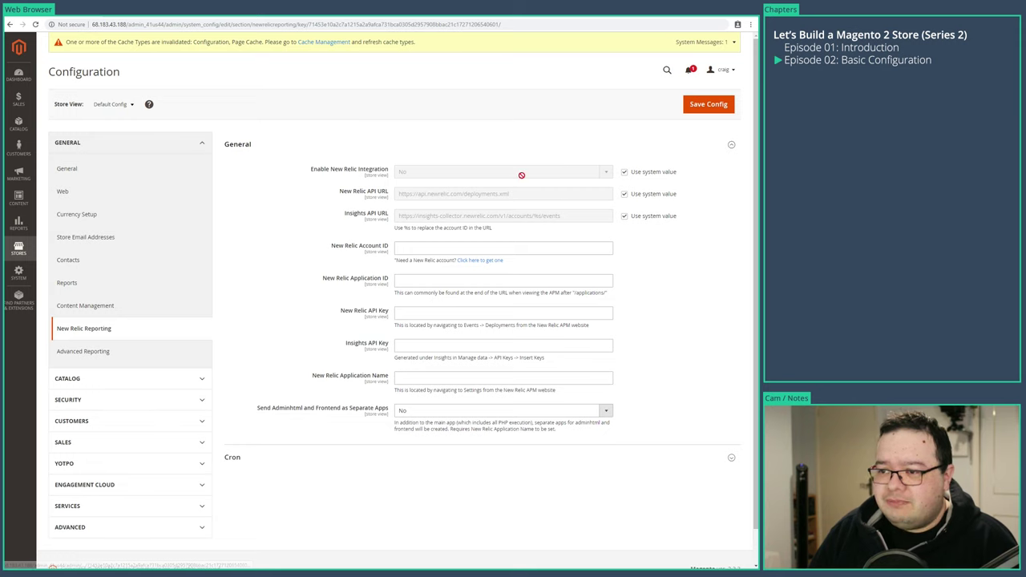
click(84, 356)
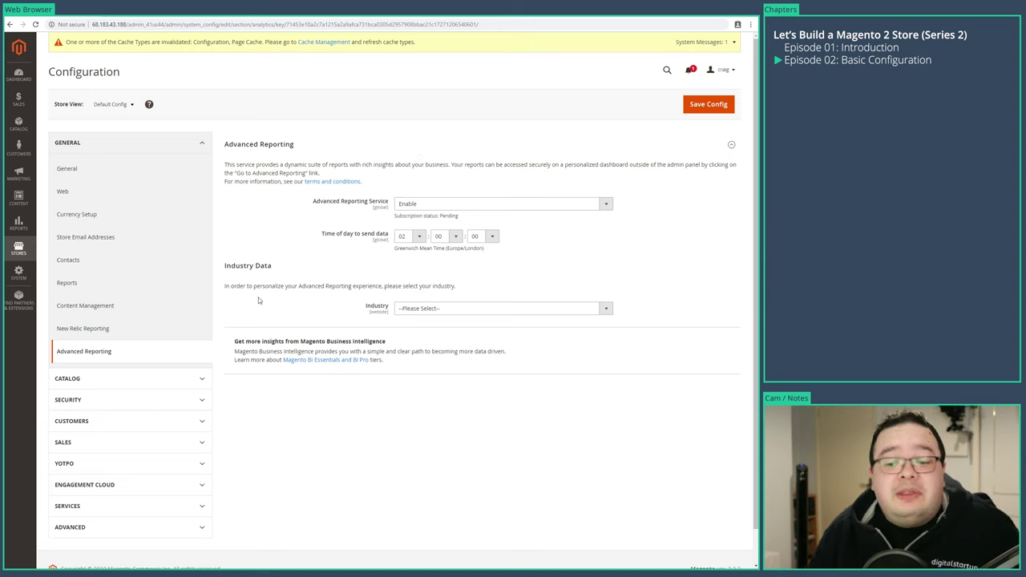
click(147, 379)
click(133, 403)
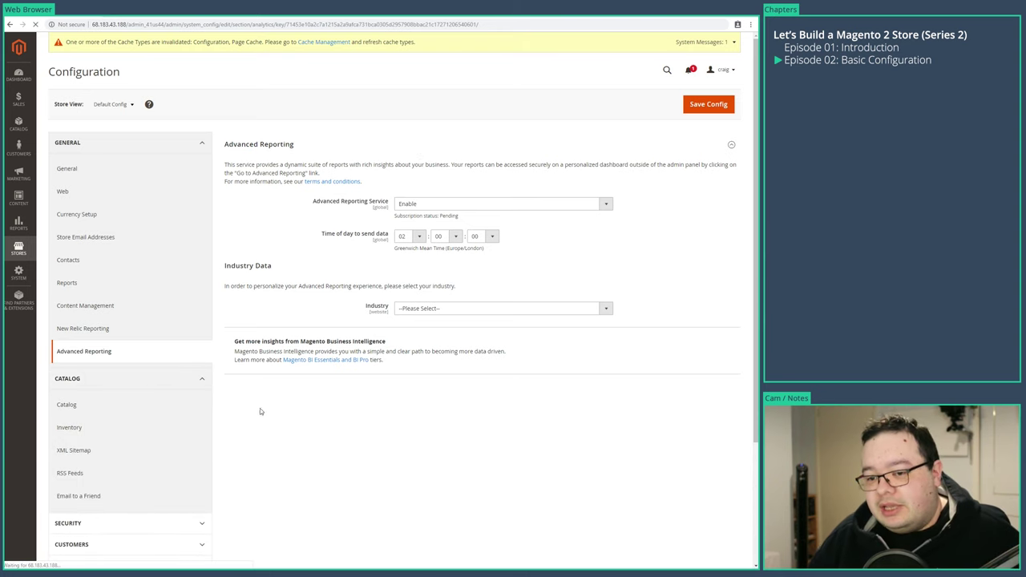
- Expand every Catalog group, from Date & Time Custom Options up to Storefront
click(260, 491)
click(259, 467)
click(253, 441)
click(247, 392)
click(248, 367)
click(244, 343)
click(249, 318)
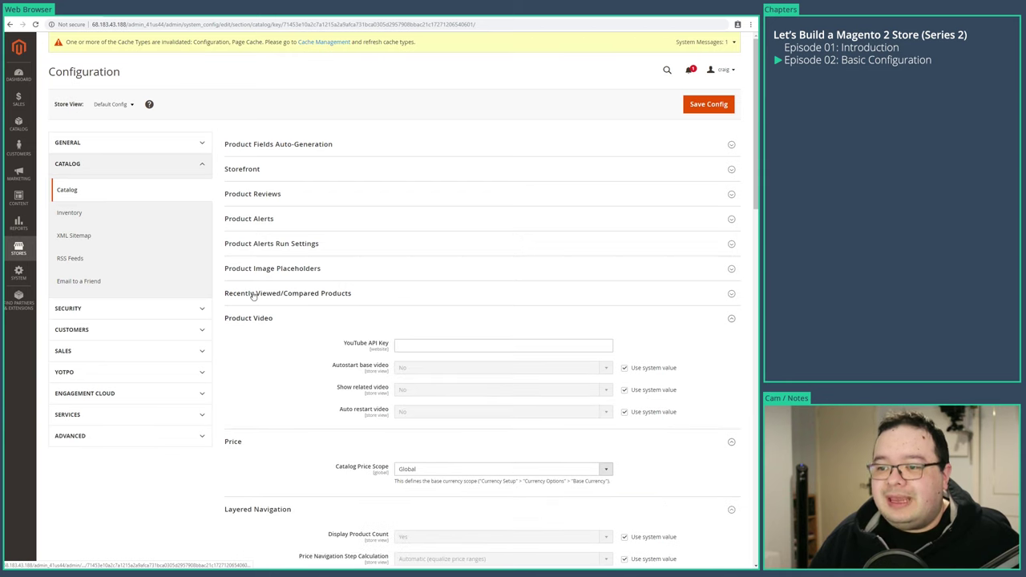
click(257, 294)
click(257, 269)
click(258, 243)
click(255, 221)
click(257, 195)
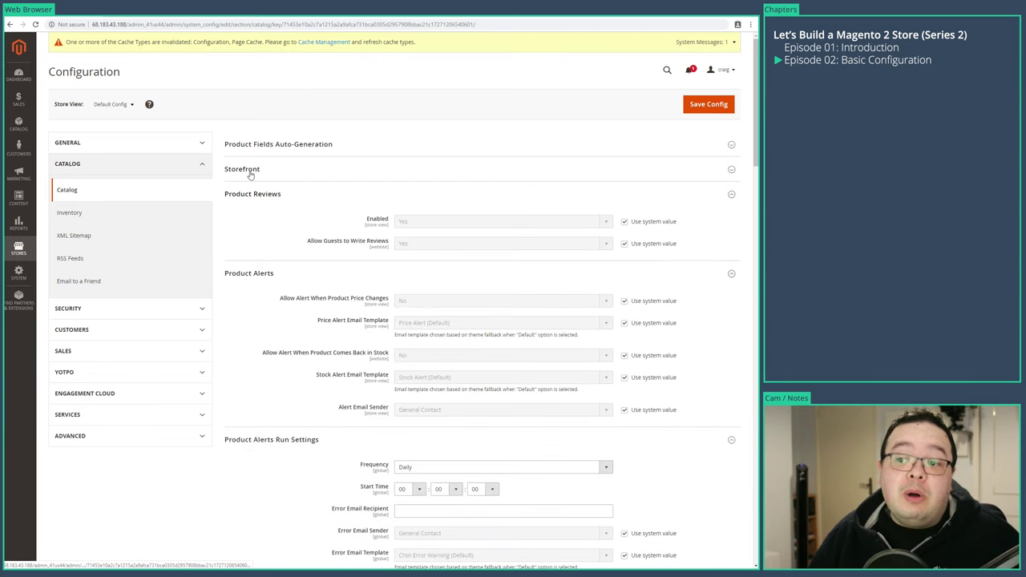
click(251, 169)
click(253, 145)
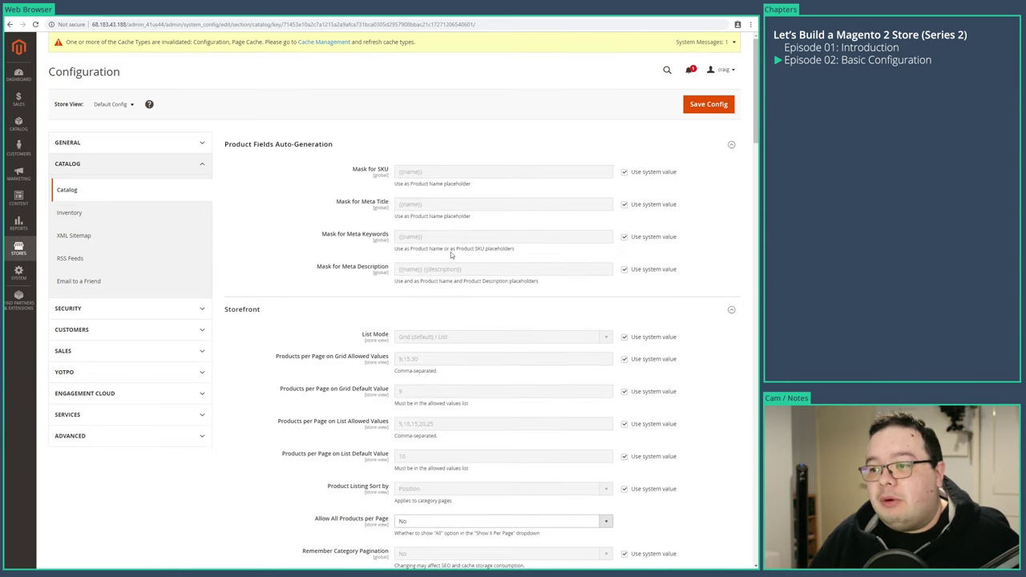
click(282, 148)
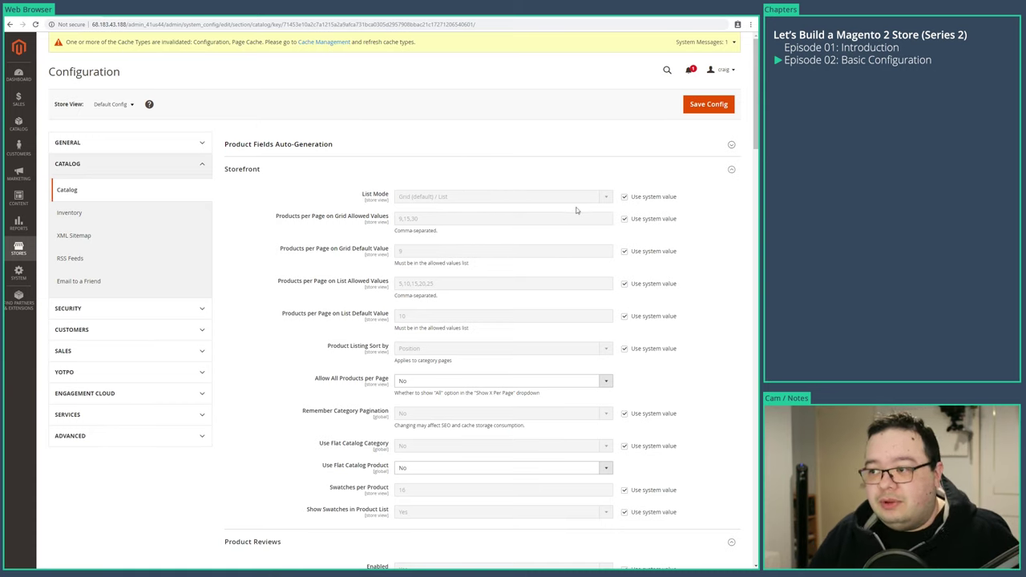
- Keep List Mode on its system value and highlight the Use Flat Catalog settings
click(624, 197)
click(525, 196)
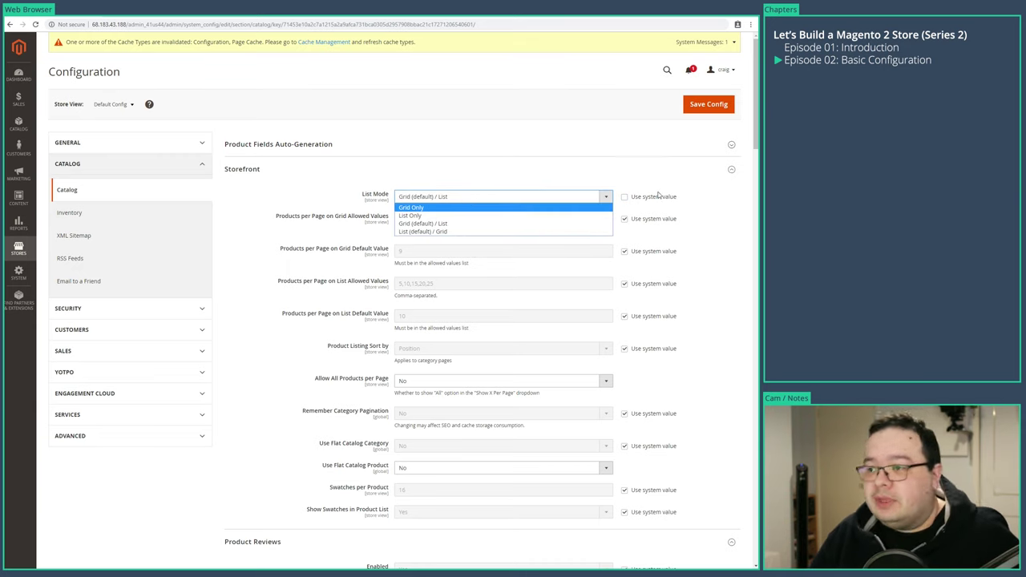
click(624, 197)
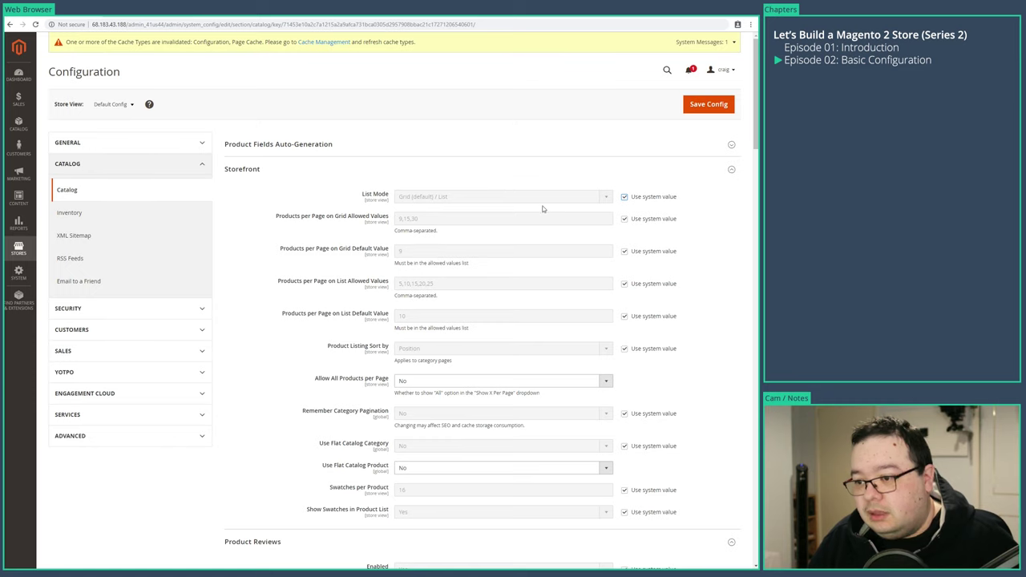
scroll(507, 376, down, 3)
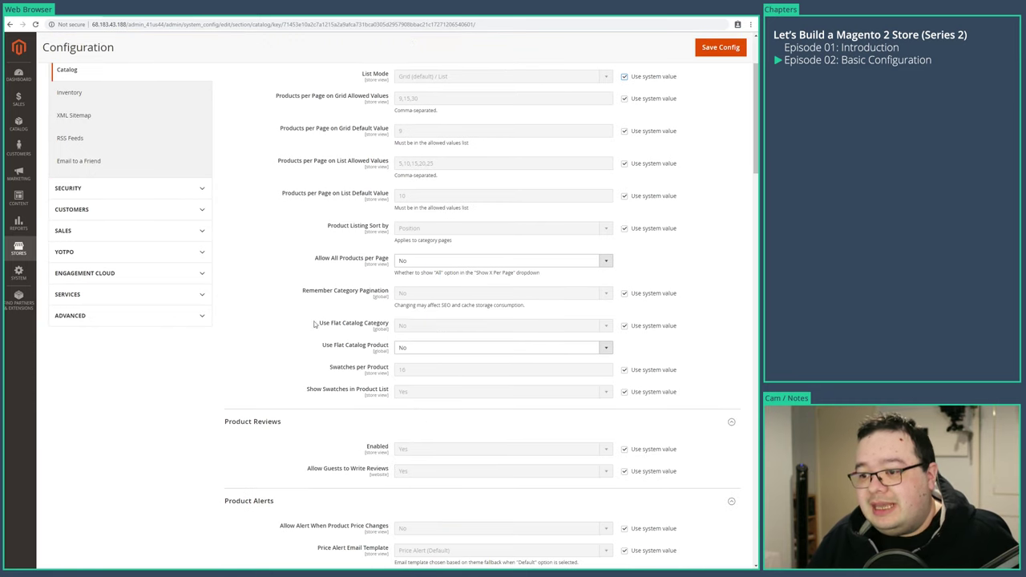
drag(321, 324, 411, 350)
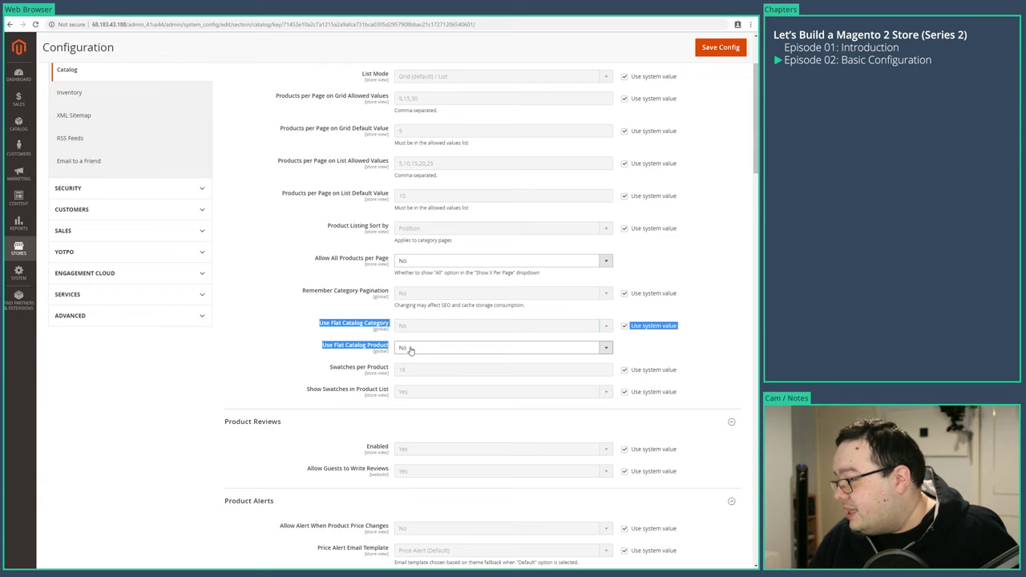
click(311, 334)
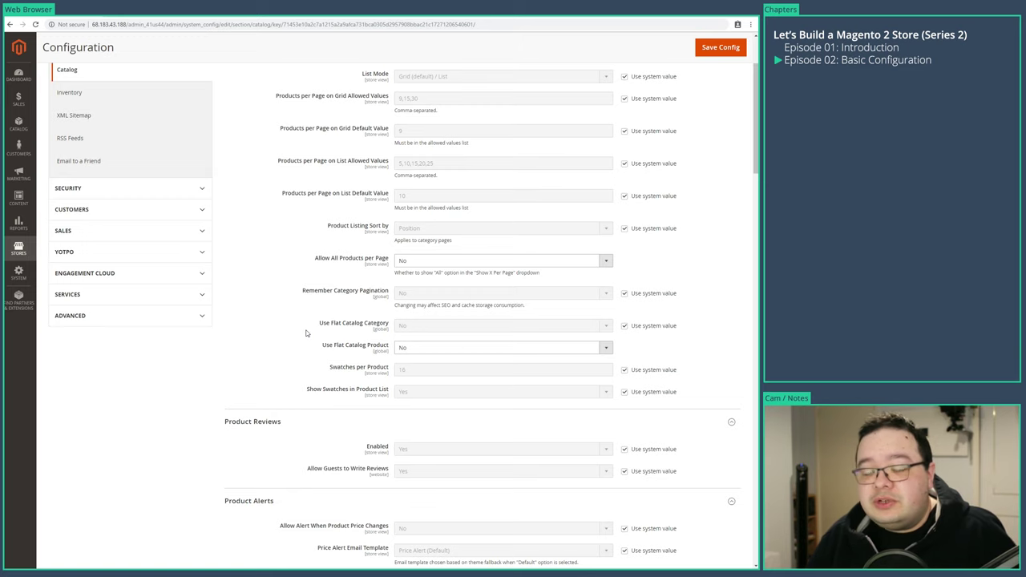
drag(320, 325, 362, 325)
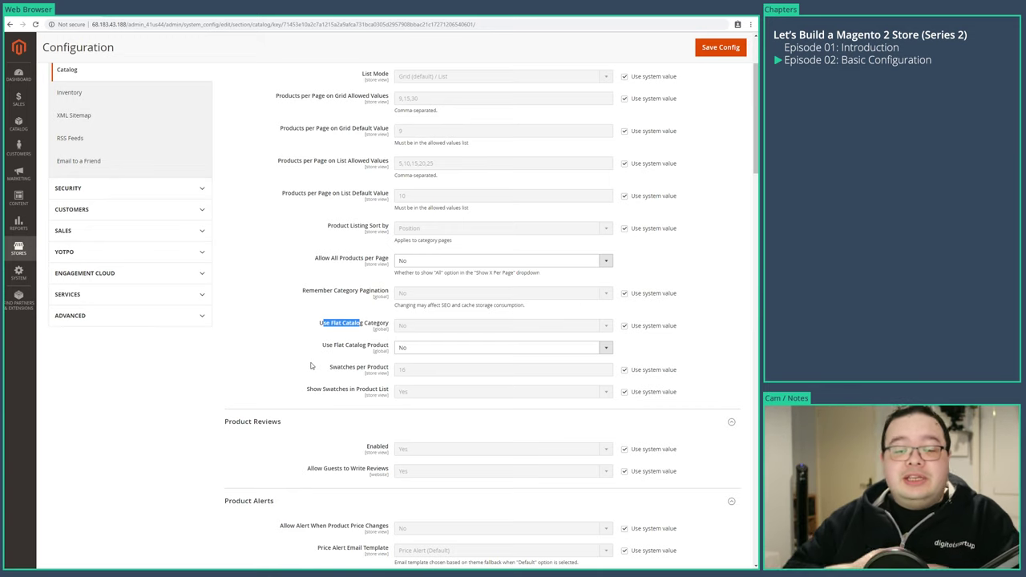
key(ctrl+Tab)
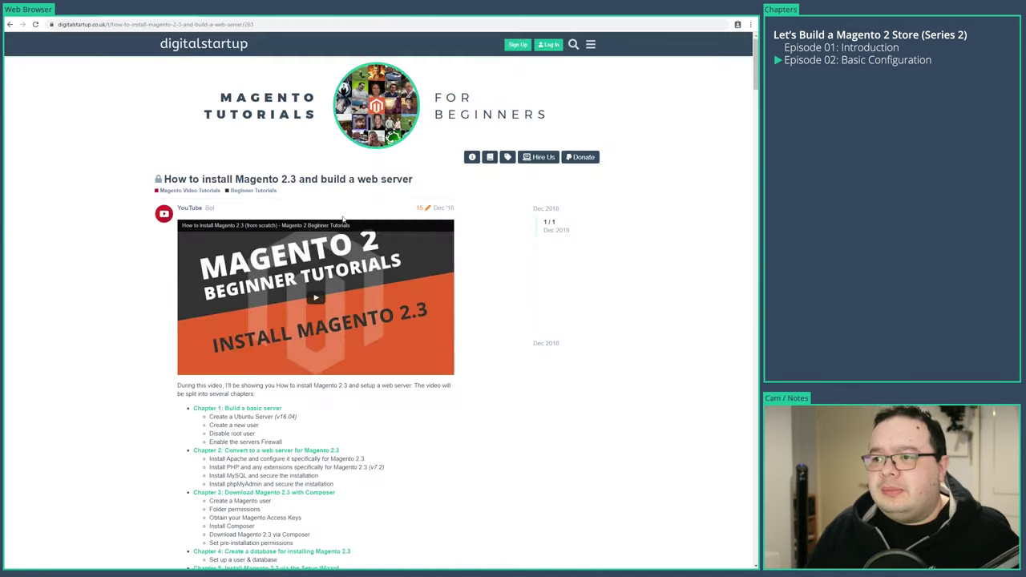
click(218, 45)
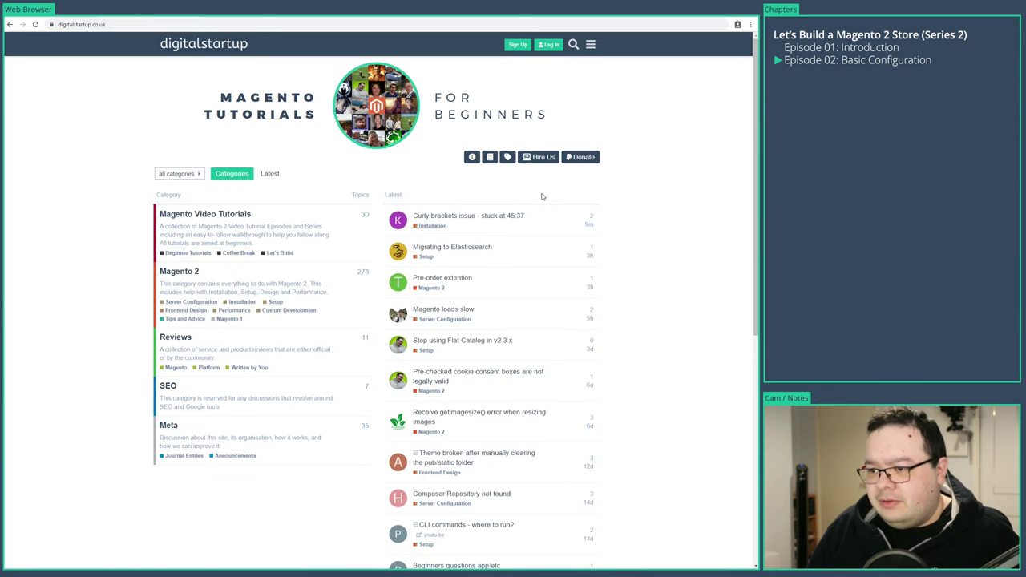
click(450, 342)
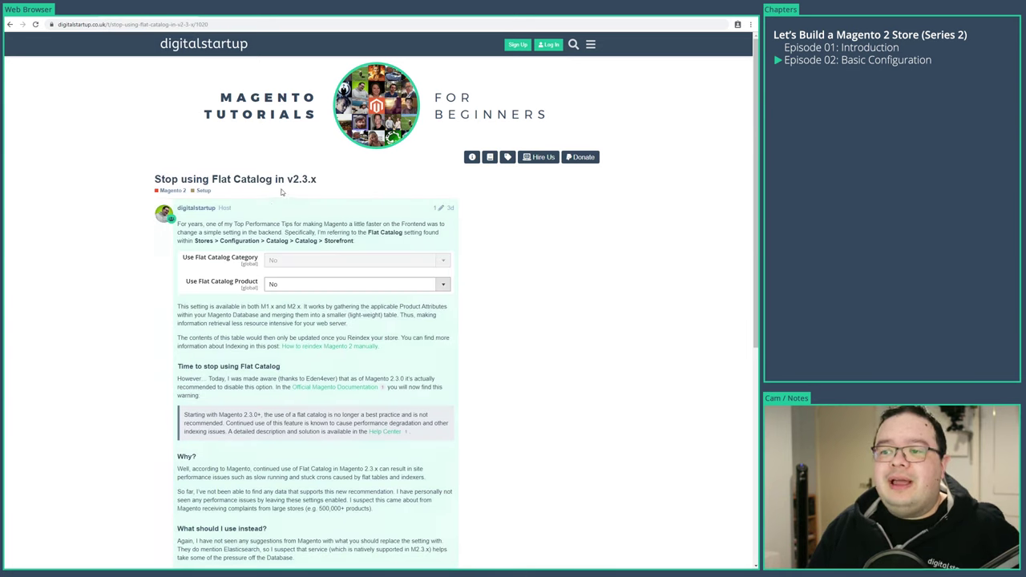
scroll(294, 196, down, 4)
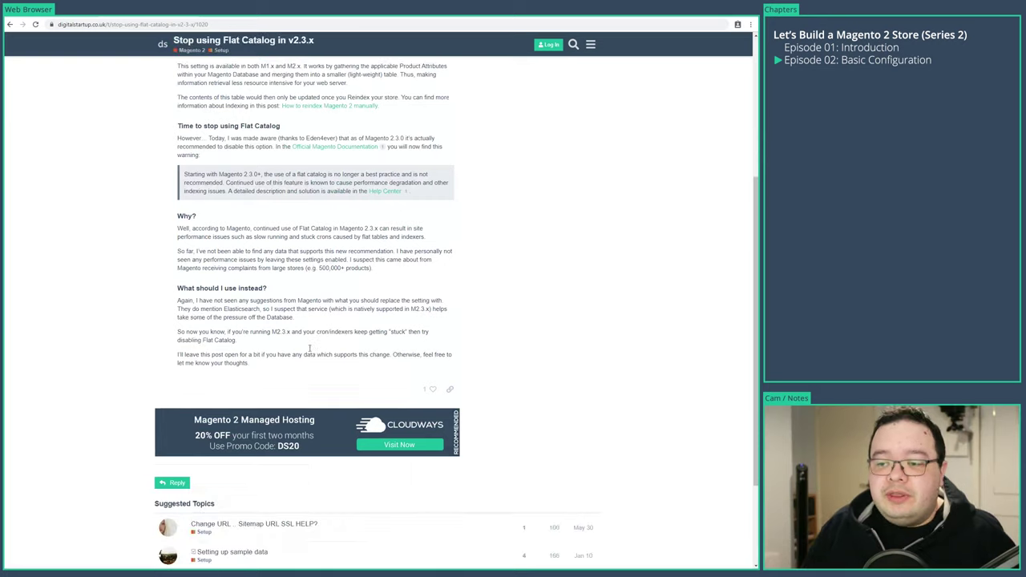
scroll(309, 347, up, 5)
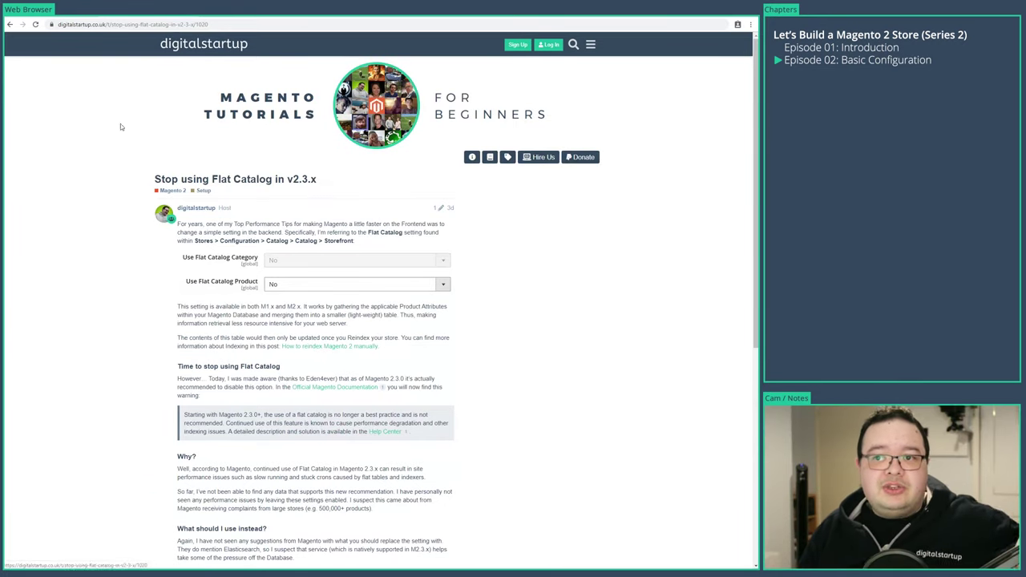
click(38, 16)
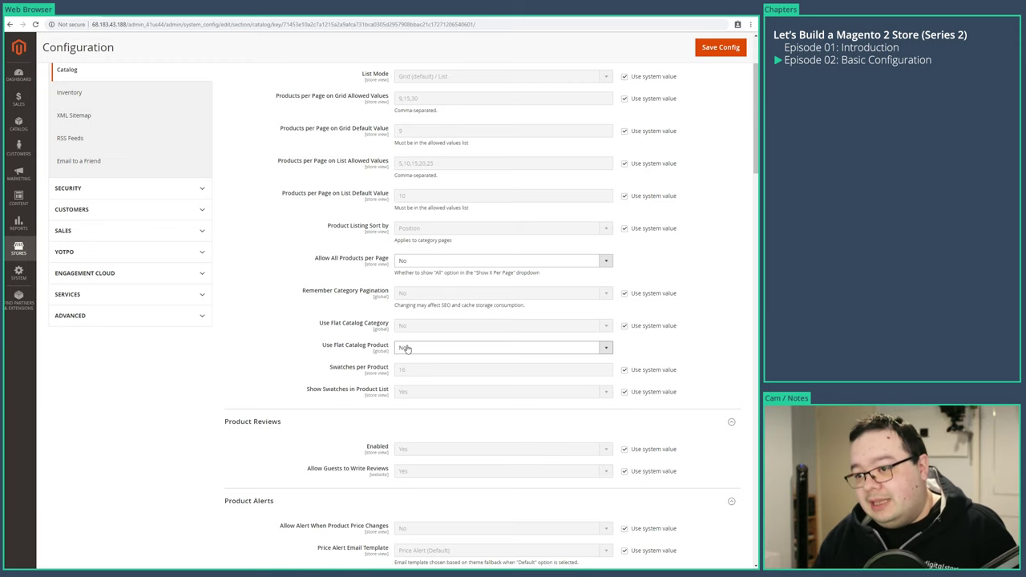
- Scroll through all Catalog settings, re-expand Product Fields Auto-Generation, and save the Catalog configuration
scroll(156, 441, down, 3)
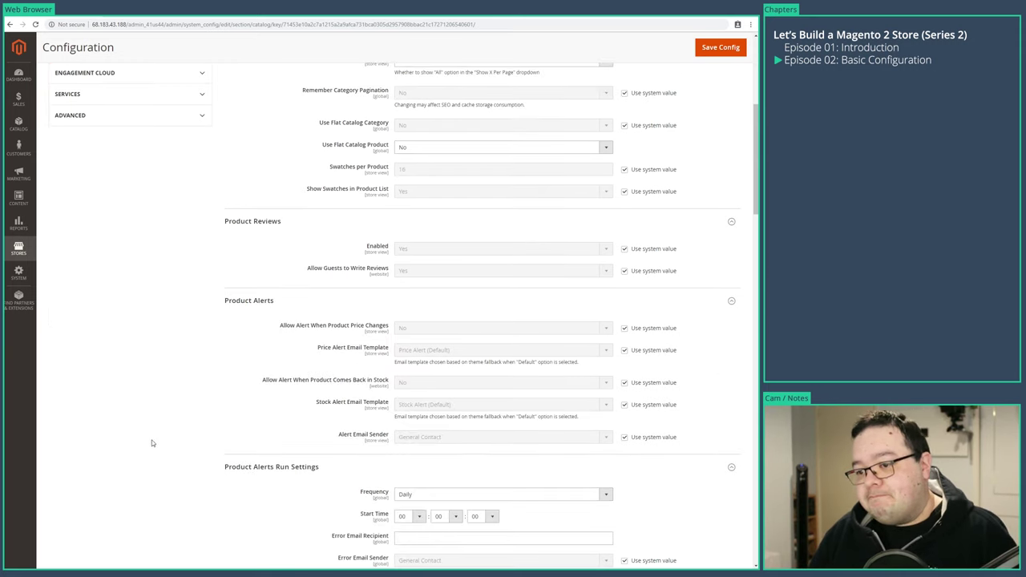
scroll(146, 433, down, 2)
scroll(145, 485, down, 2)
scroll(146, 486, down, 4)
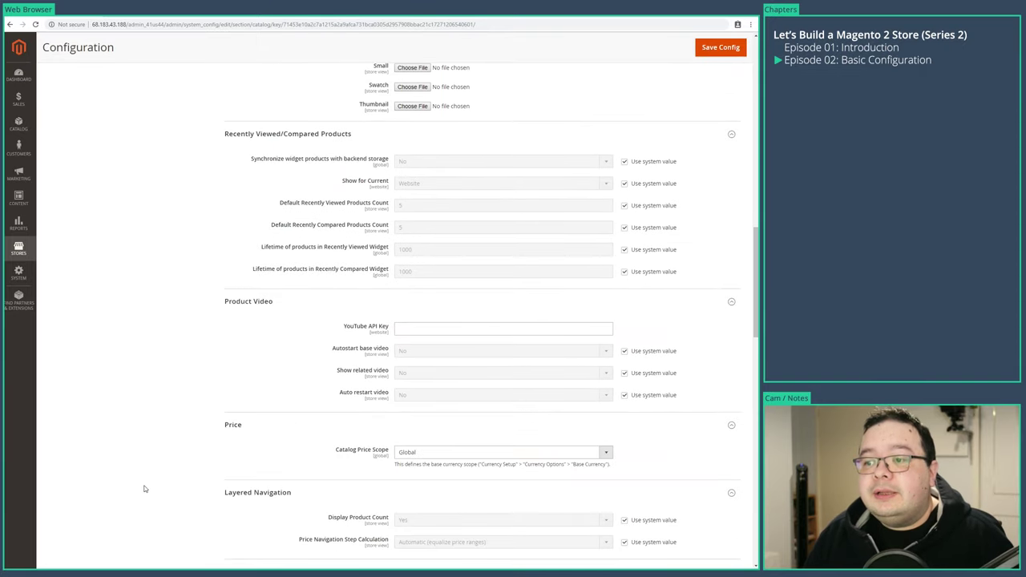
scroll(144, 488, down, 4)
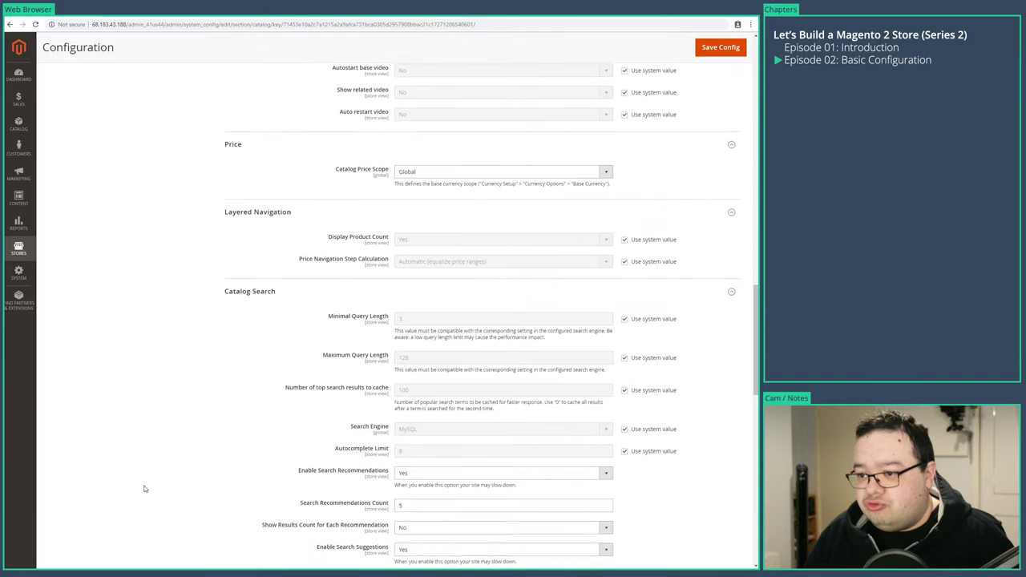
scroll(144, 489, down, 3)
scroll(144, 489, down, 2)
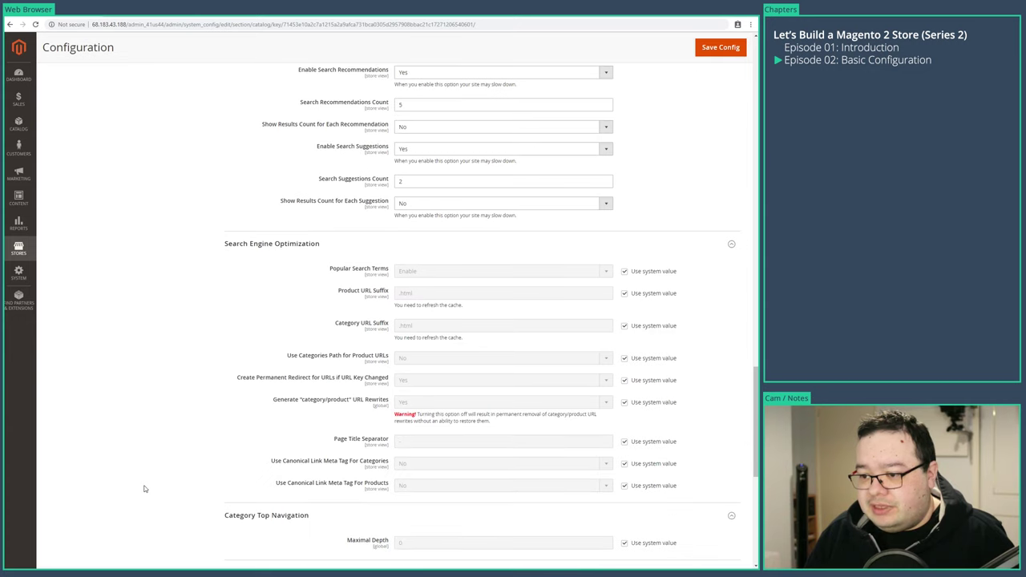
scroll(142, 478, down, 1)
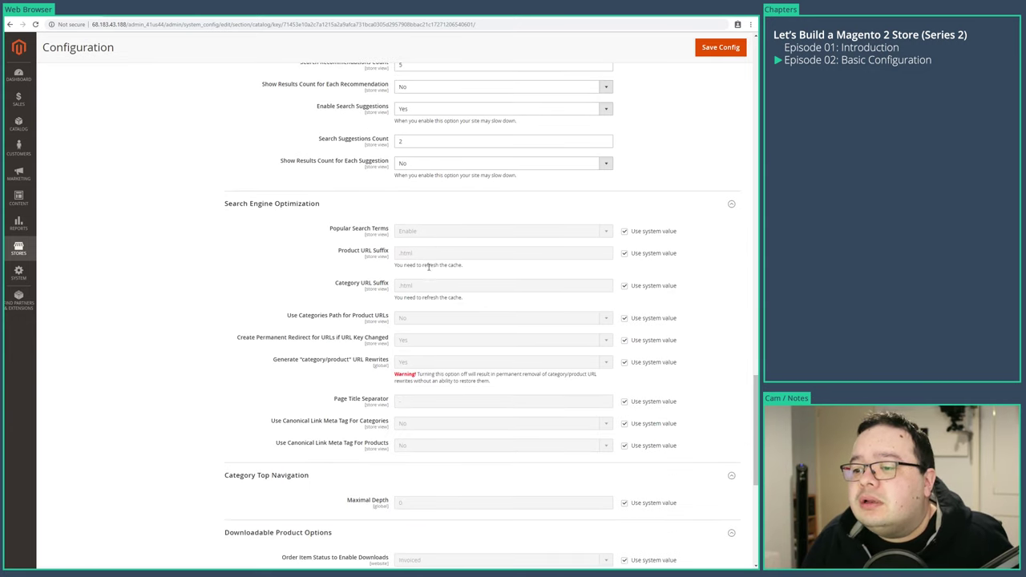
scroll(184, 405, down, 2)
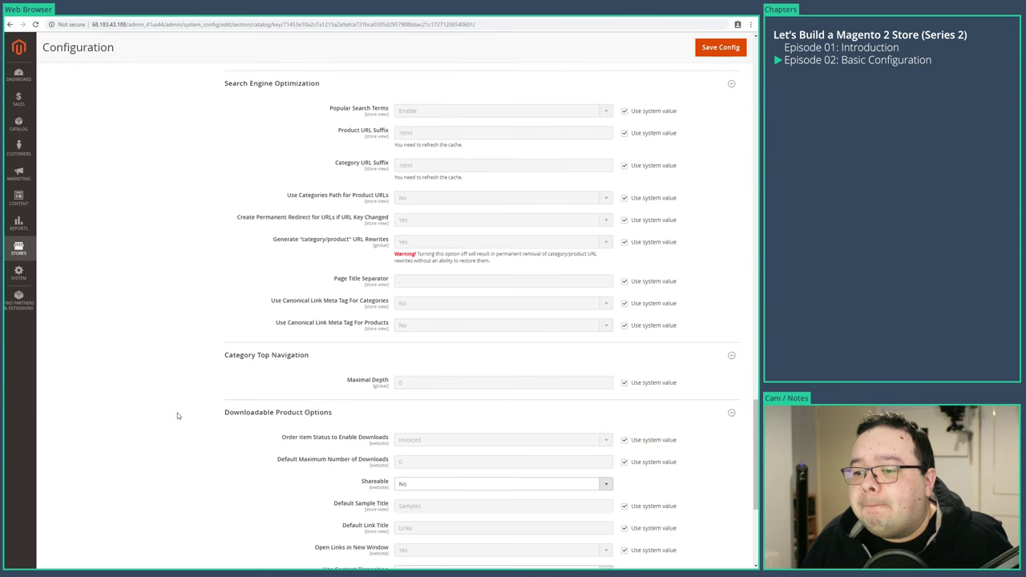
scroll(178, 415, down, 4)
scroll(184, 417, up, 7)
scroll(193, 422, up, 20)
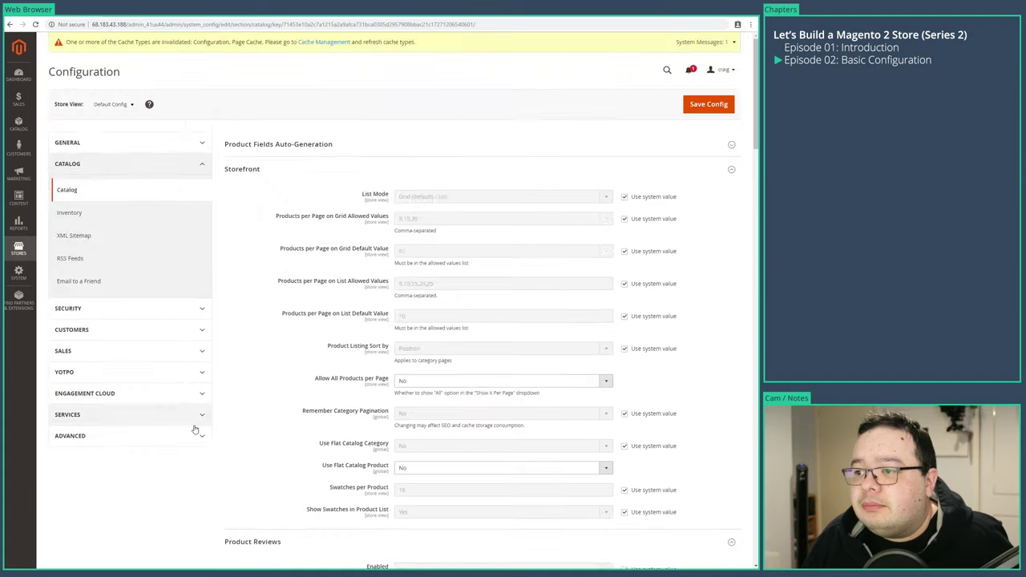
click(365, 144)
click(704, 108)
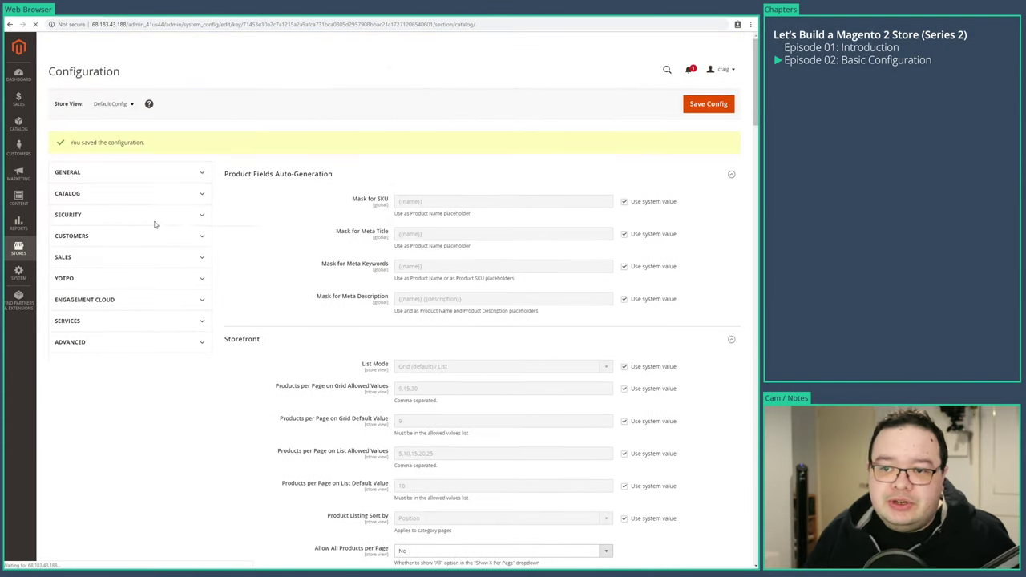
click(108, 246)
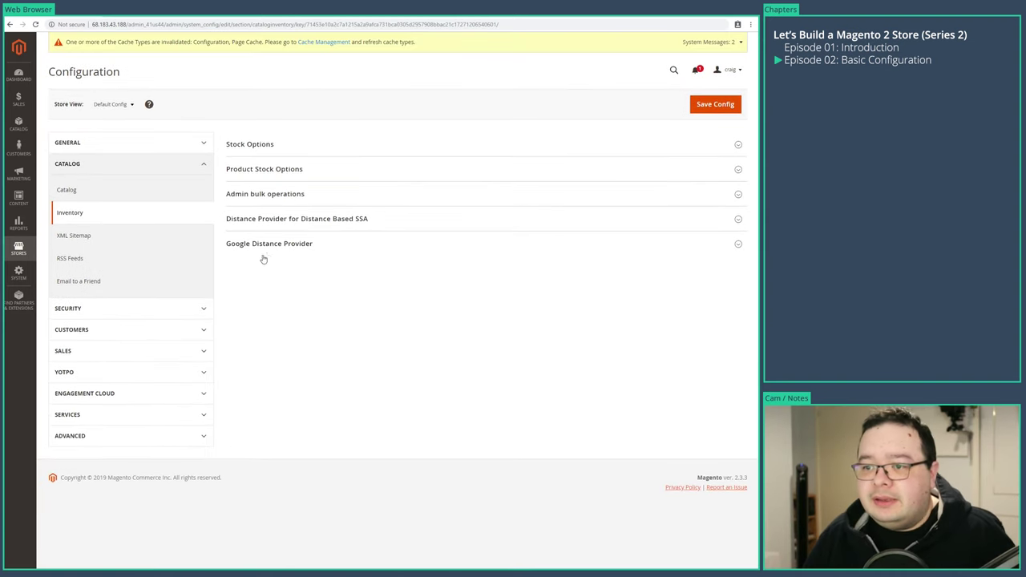
- Expand all five Inventory groups, from Google Distance Provider up to Stock Options
click(264, 243)
click(263, 218)
click(261, 194)
click(260, 169)
click(259, 144)
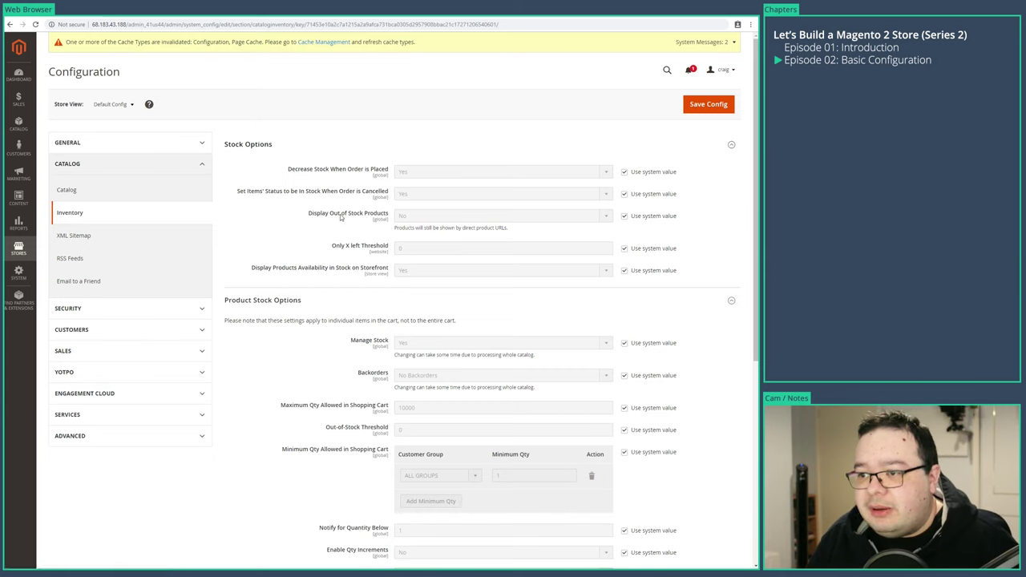
- Set Display Out of Stock Products to Yes and save the Inventory configuration
click(625, 216)
click(521, 215)
click(429, 229)
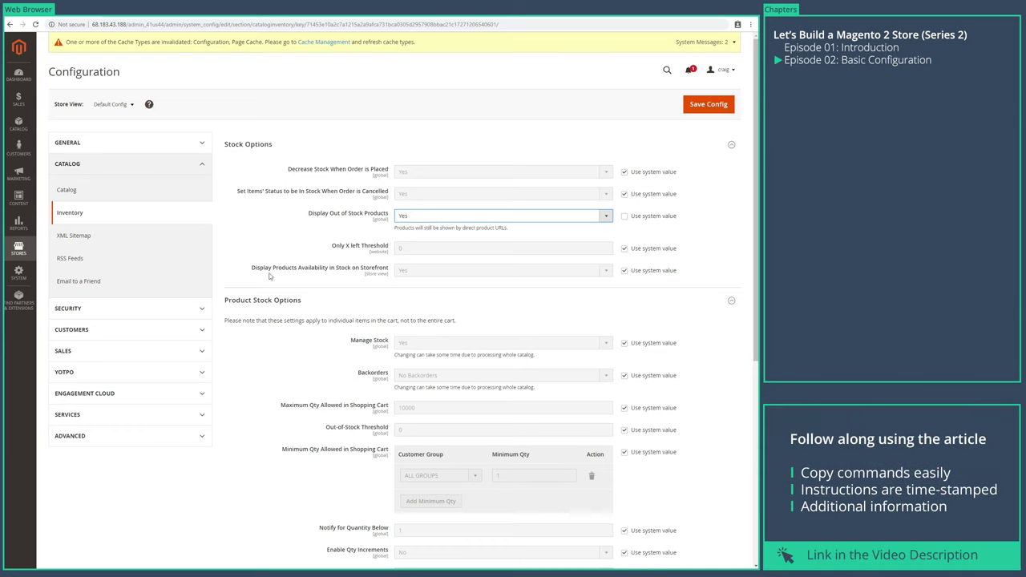
scroll(221, 343, down, 2)
scroll(182, 411, down, 2)
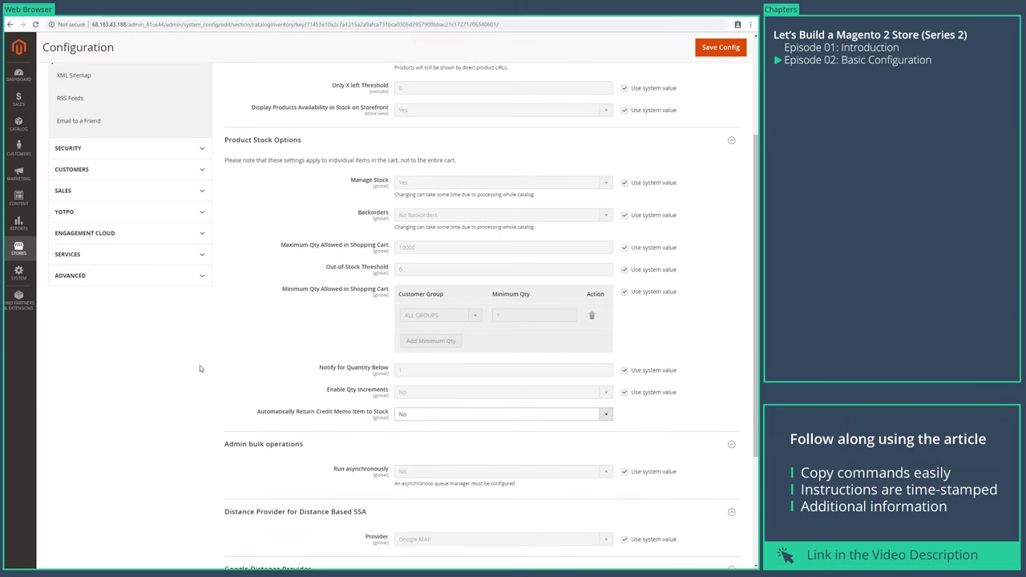
scroll(166, 369, down, 4)
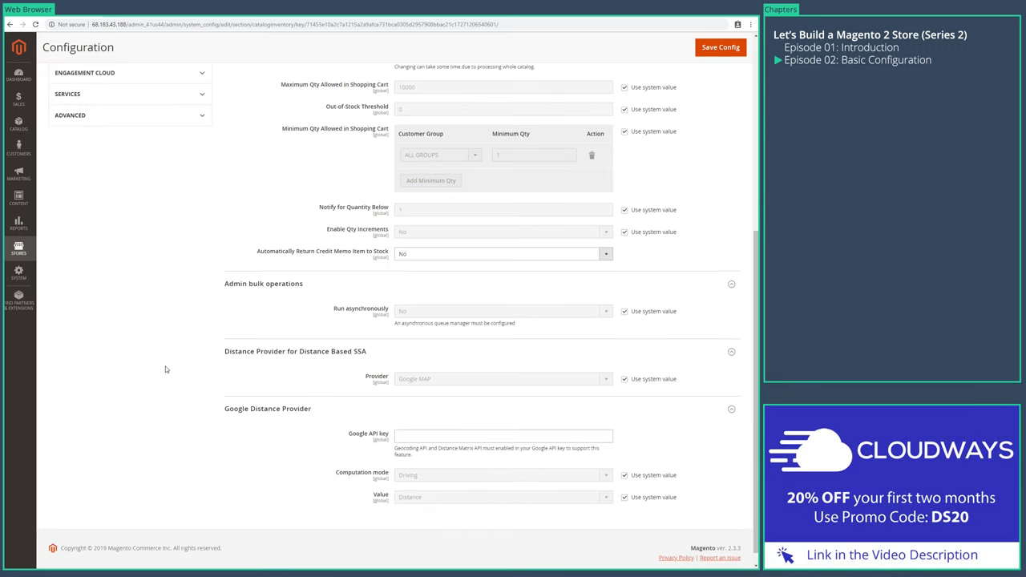
click(717, 49)
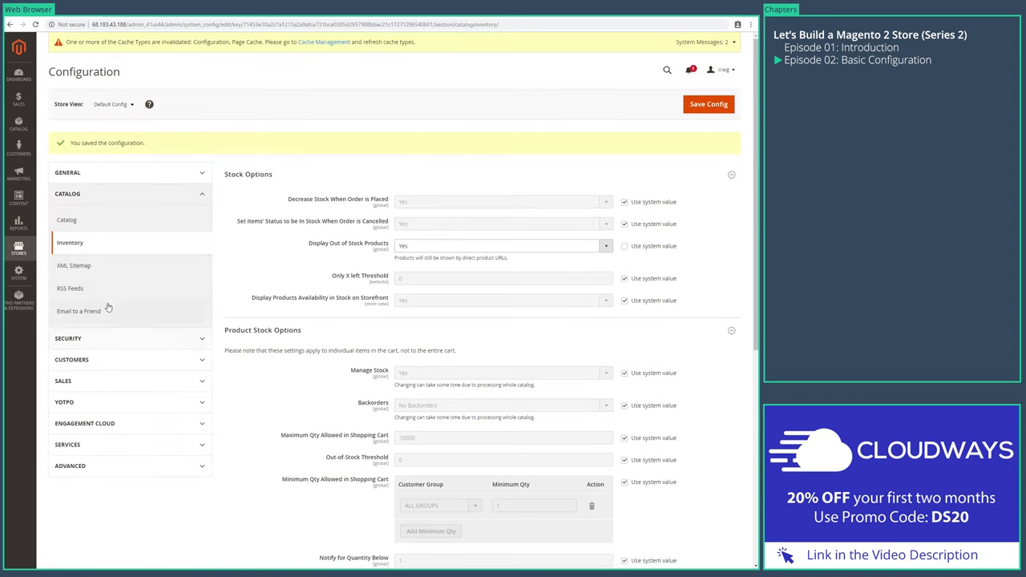
click(141, 262)
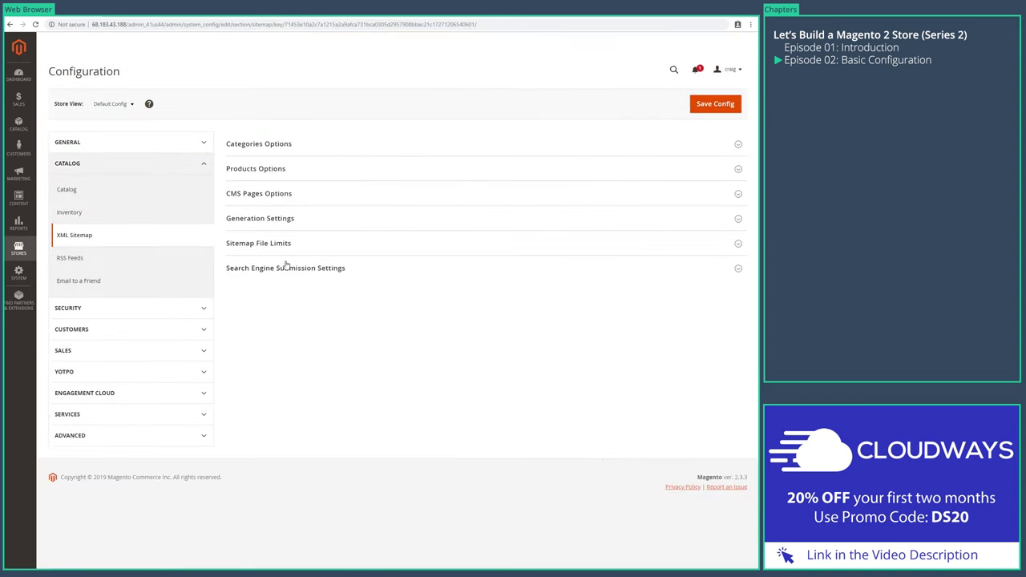
- Expand all six XML Sitemap groups, from Search Engine Submission to Categories Options
click(285, 270)
click(267, 245)
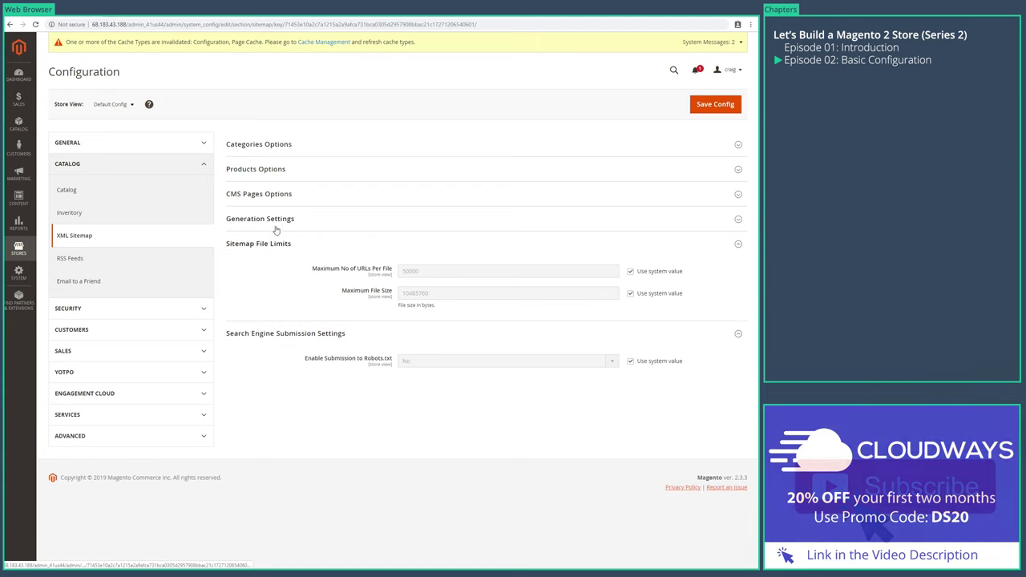
click(273, 220)
click(277, 195)
click(274, 170)
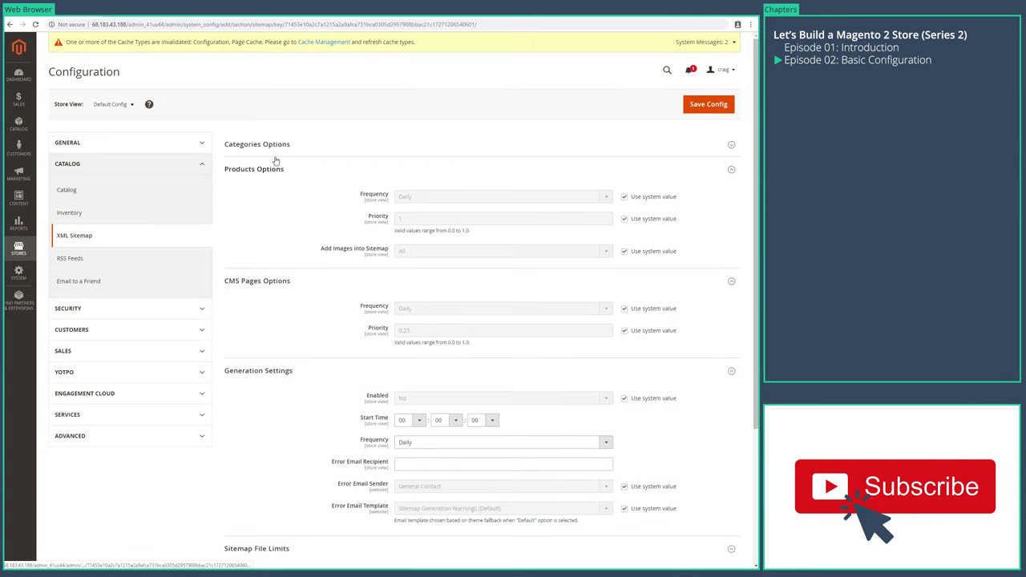
click(272, 146)
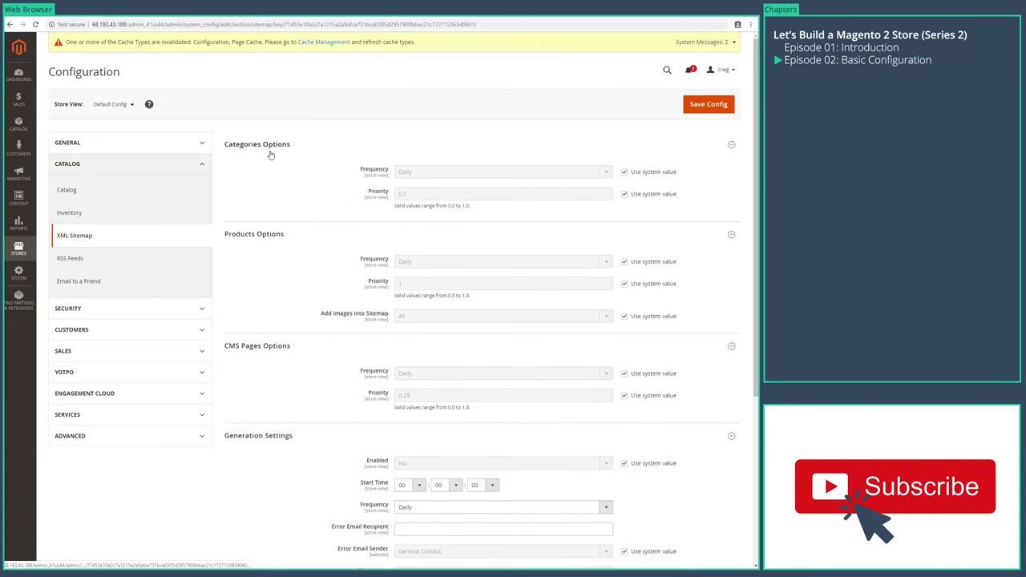
- Open RSS Feeds and expand its Order, Catalog, Wish List and Rss Config groups
click(85, 261)
click(251, 221)
click(260, 201)
click(263, 170)
click(268, 149)
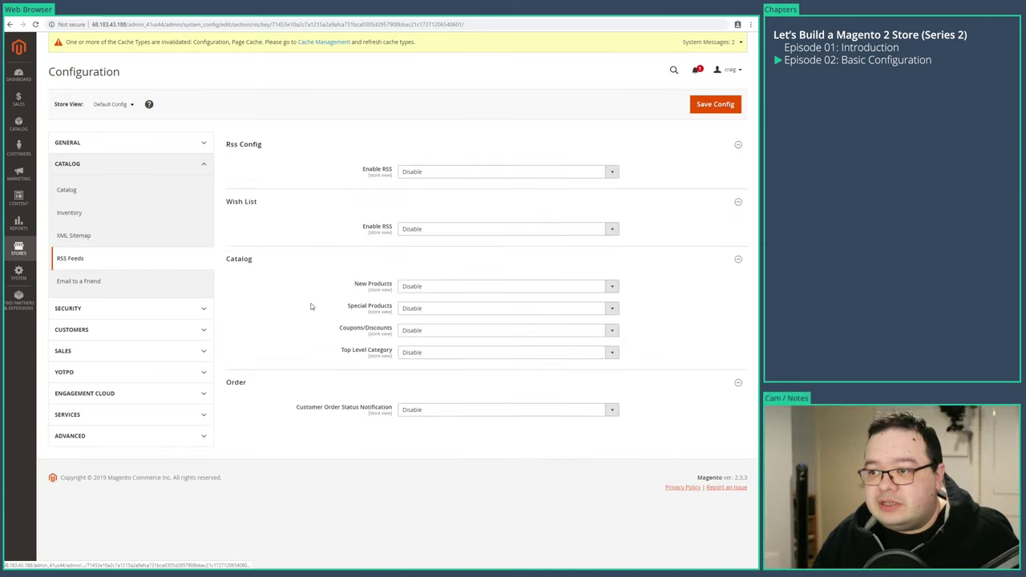
click(106, 284)
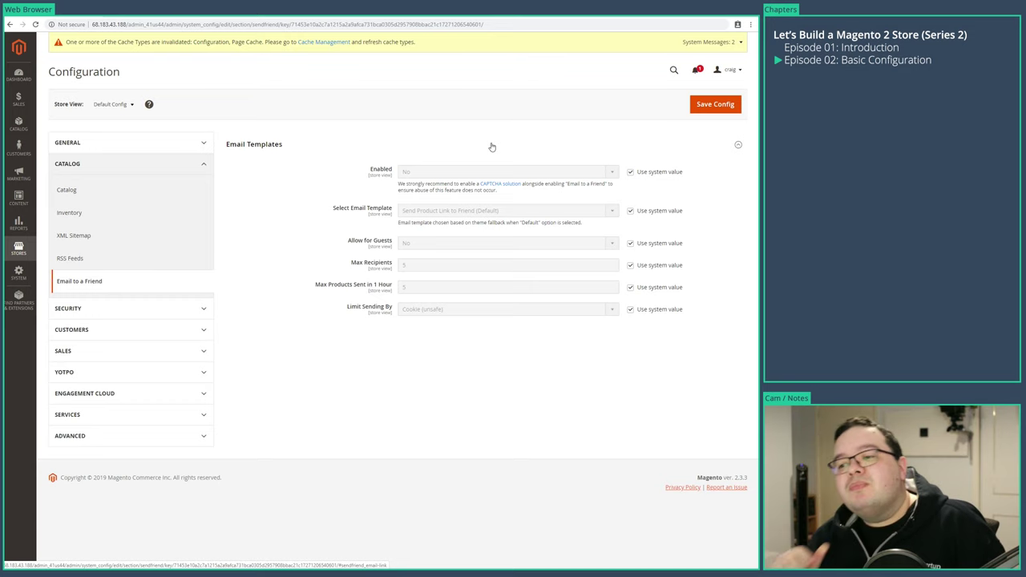
- Set Email to a Friend Enabled to Yes and save the configuration
click(632, 172)
click(607, 174)
click(580, 190)
click(716, 108)
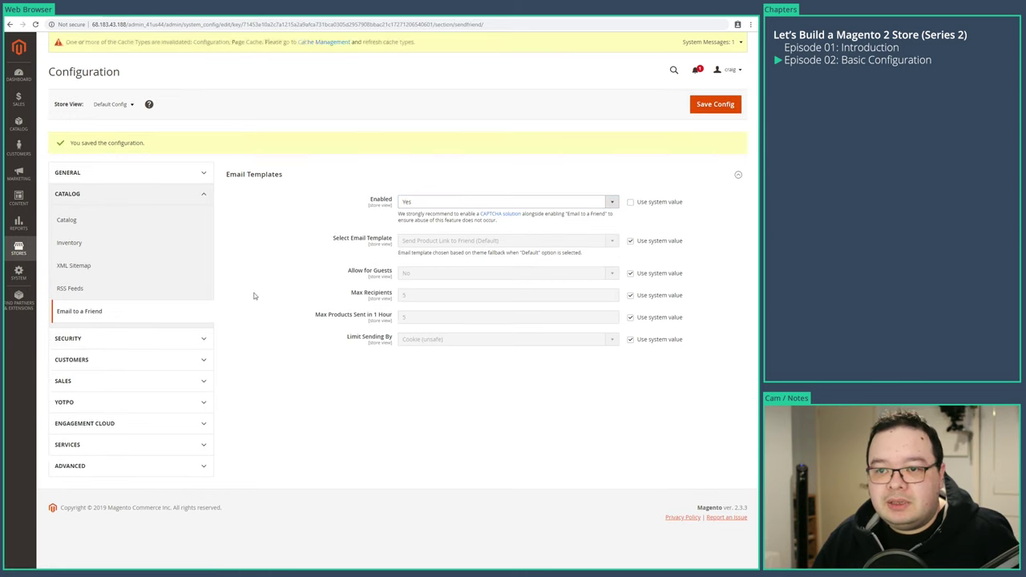
- Open Google reCaptcha under SECURITY and expand its Frontend and Backend groups
click(94, 340)
click(85, 365)
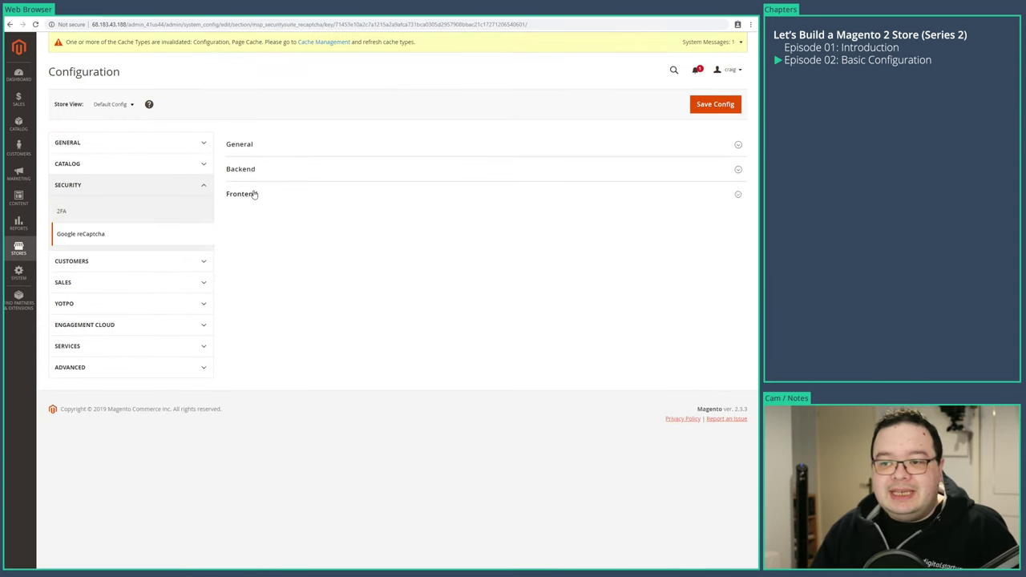
click(253, 195)
click(245, 170)
- Expand the General reCaptcha group, then open Newsletter and expand its General Options
click(245, 145)
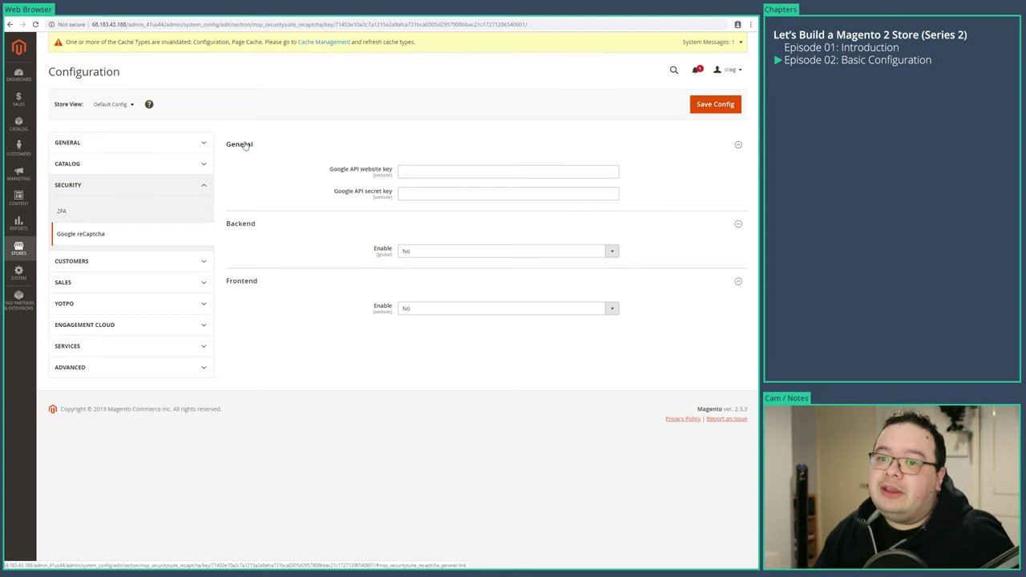
click(122, 269)
click(101, 289)
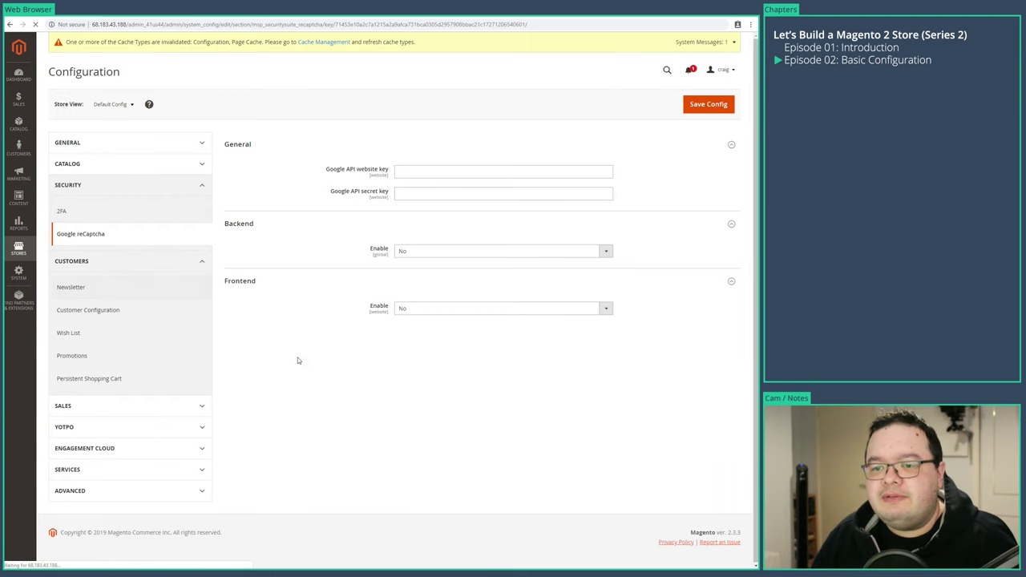
click(313, 146)
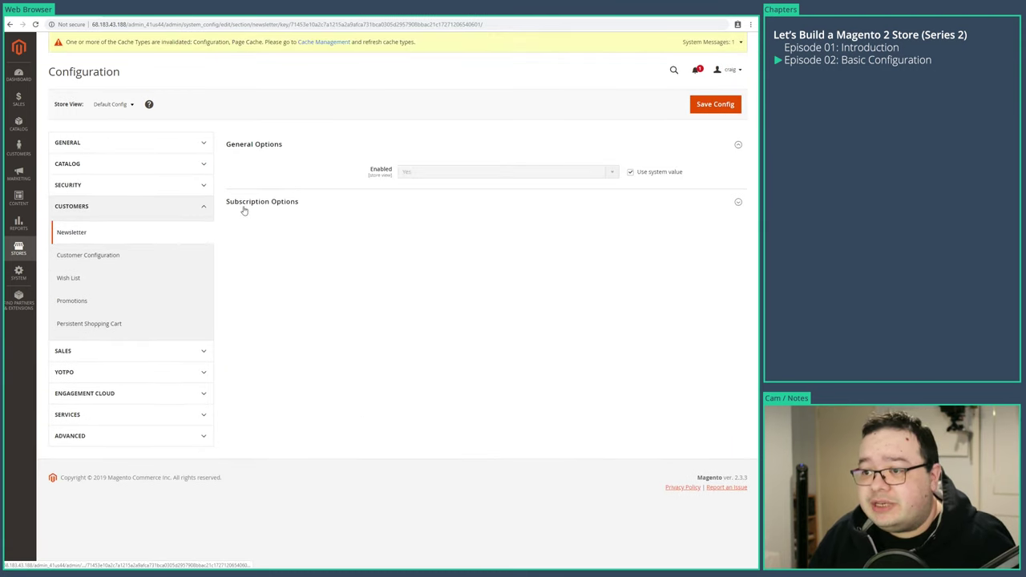
- Take newsletter Enabled off its system value and choose a setting for it
click(629, 173)
click(529, 172)
click(453, 188)
- Save the Newsletter configuration and check Subscription Options: Allow Guest Subscription Yes, Need to Confirm No
click(482, 145)
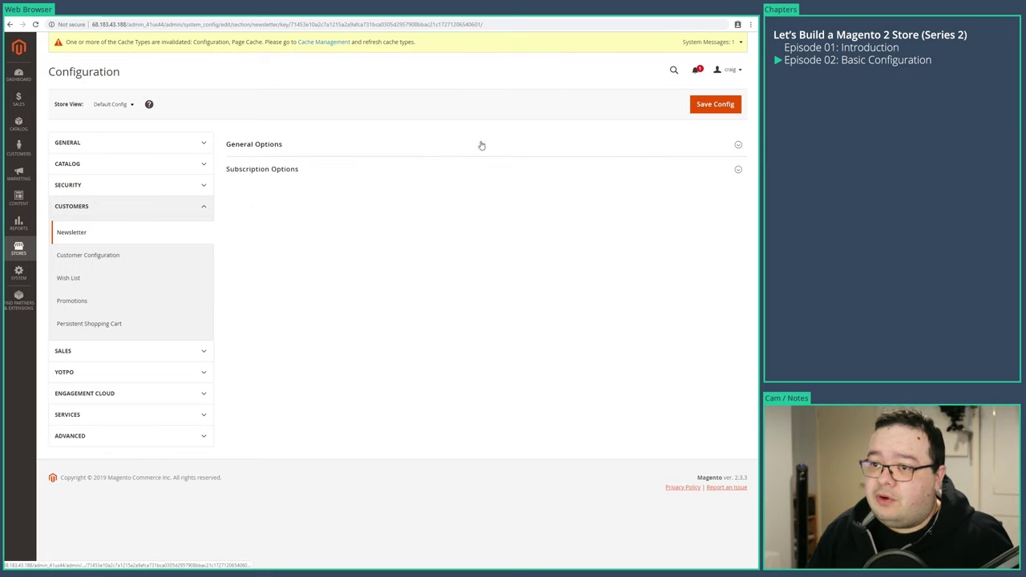
click(614, 142)
click(618, 141)
click(714, 104)
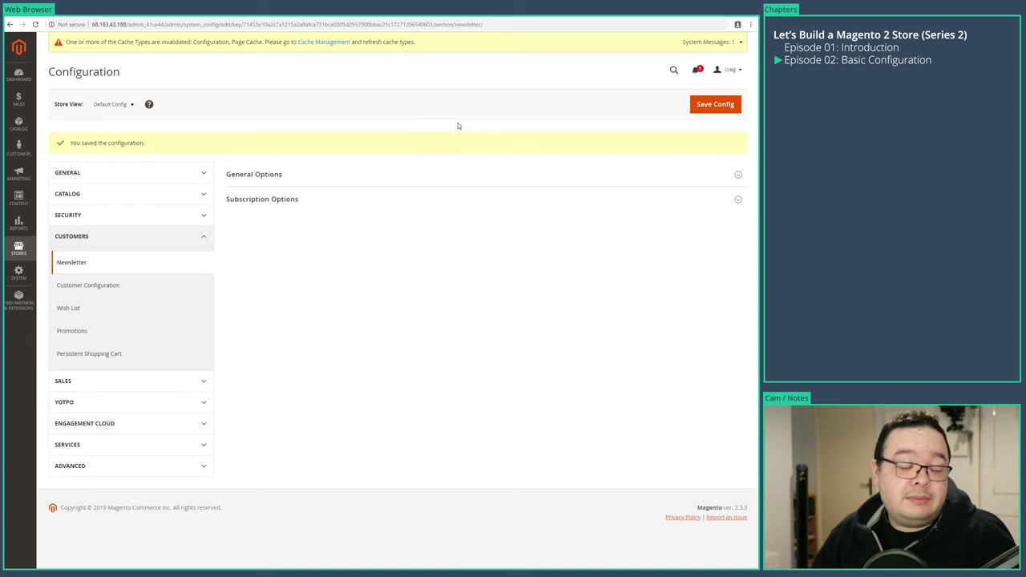
click(275, 206)
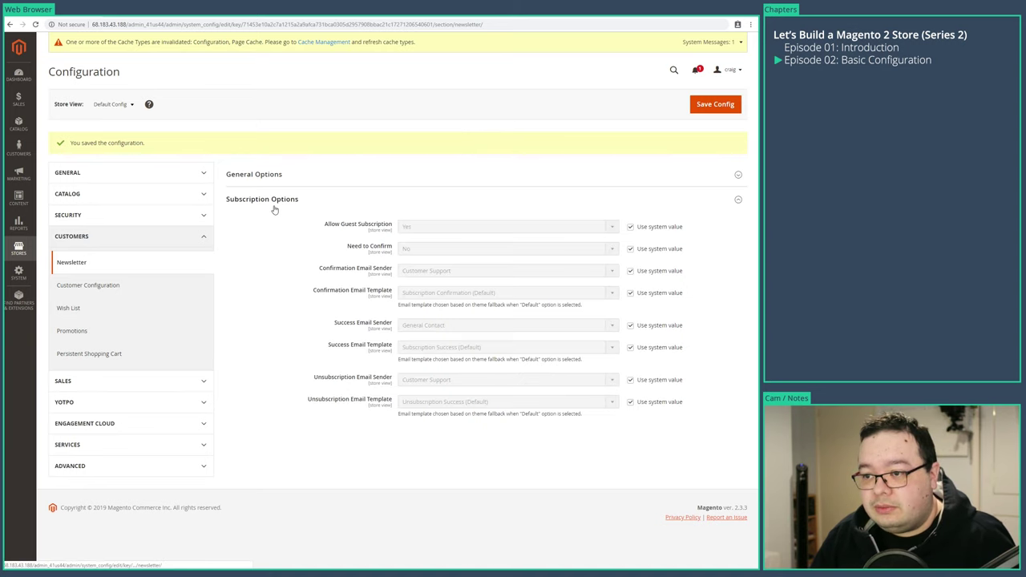
click(274, 207)
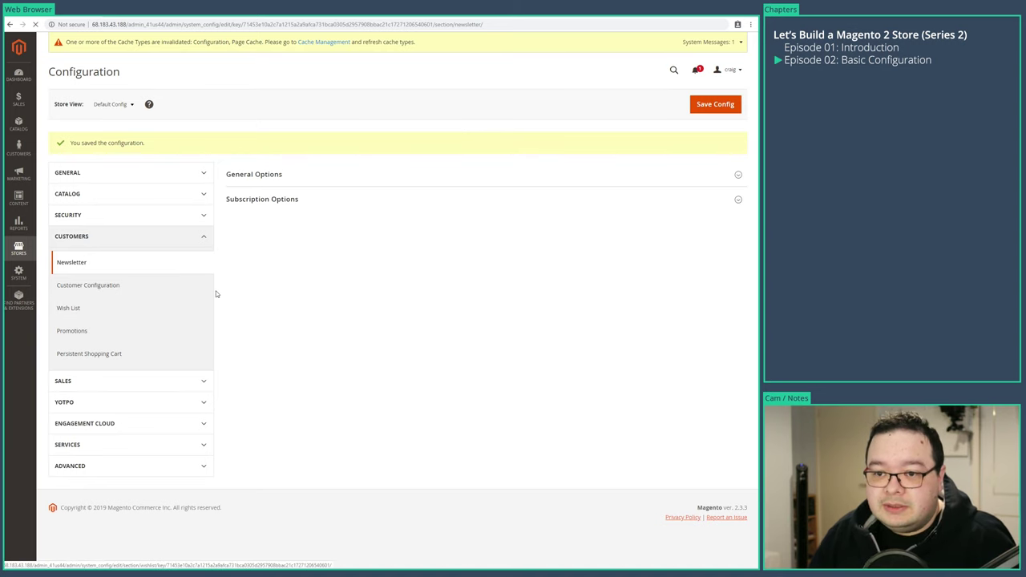
- Expand all nine Customer Configuration groups, from Account Sharing Options down to CAPTCHA
click(248, 345)
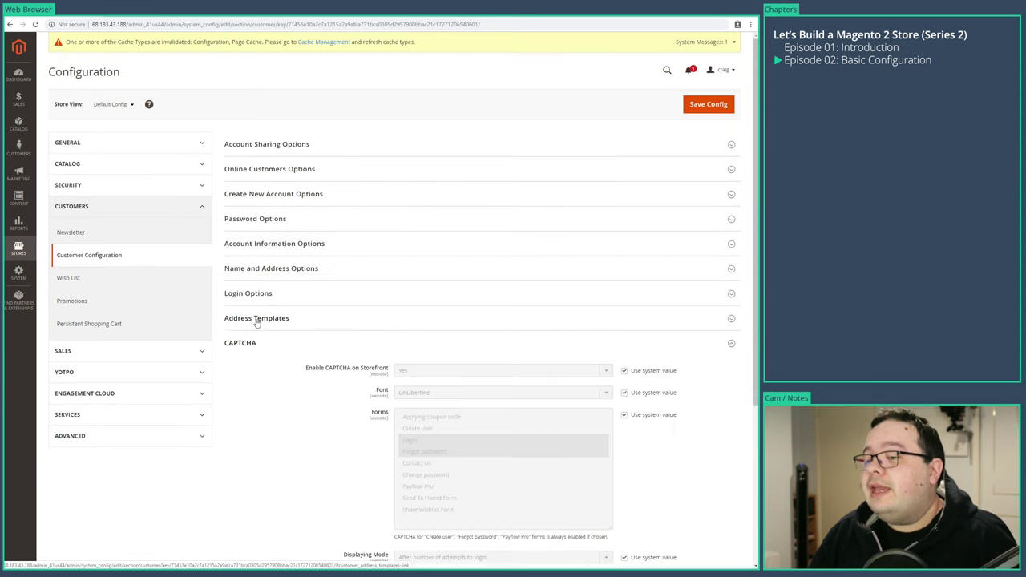
click(257, 319)
click(271, 295)
click(261, 271)
click(264, 244)
click(263, 220)
click(260, 195)
click(261, 170)
click(265, 145)
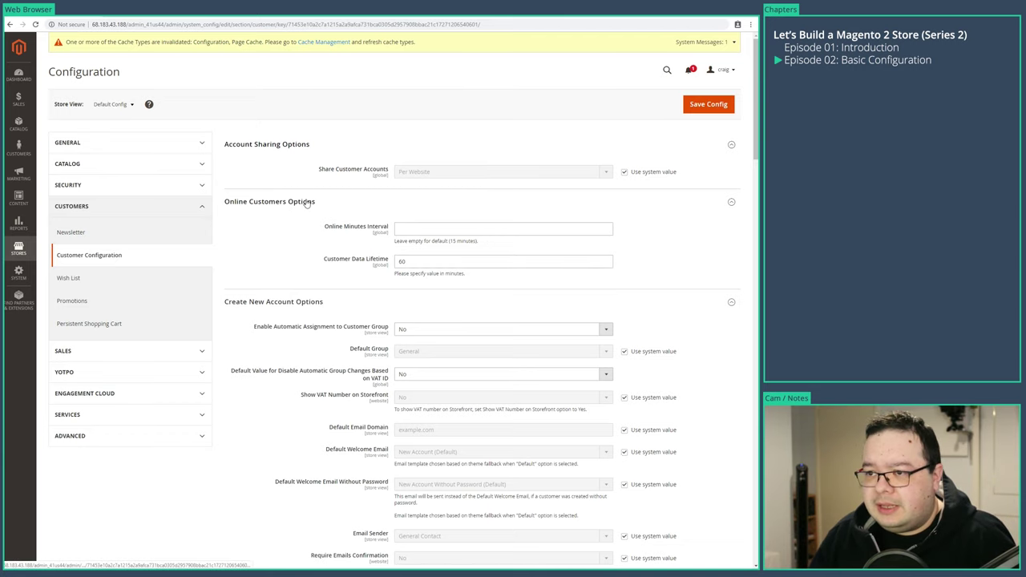
- Replace the Default Email Domain example.com with qualitybedding.co.uk, overriding the system value
scroll(212, 465, down, 3)
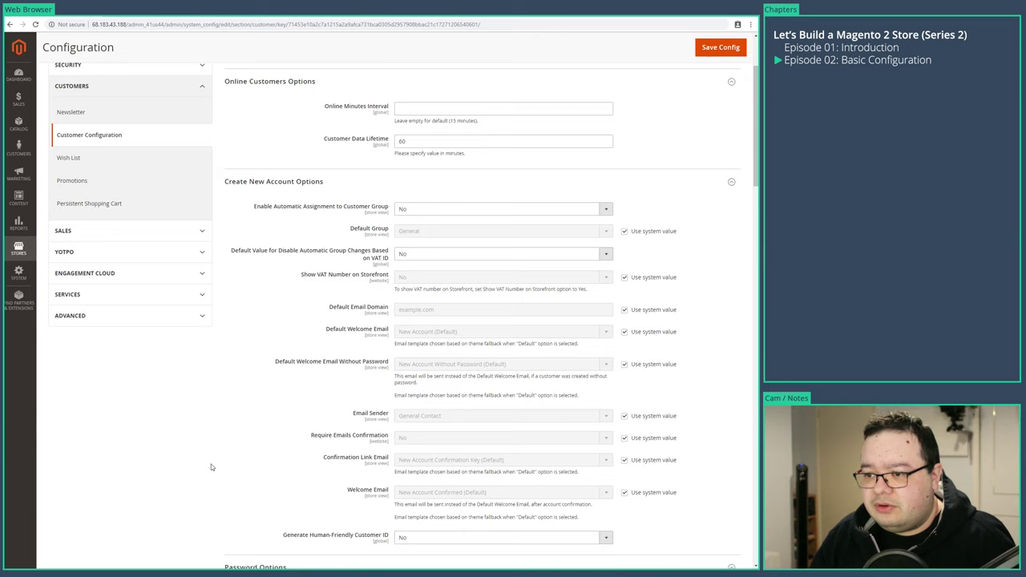
scroll(211, 466, down, 2)
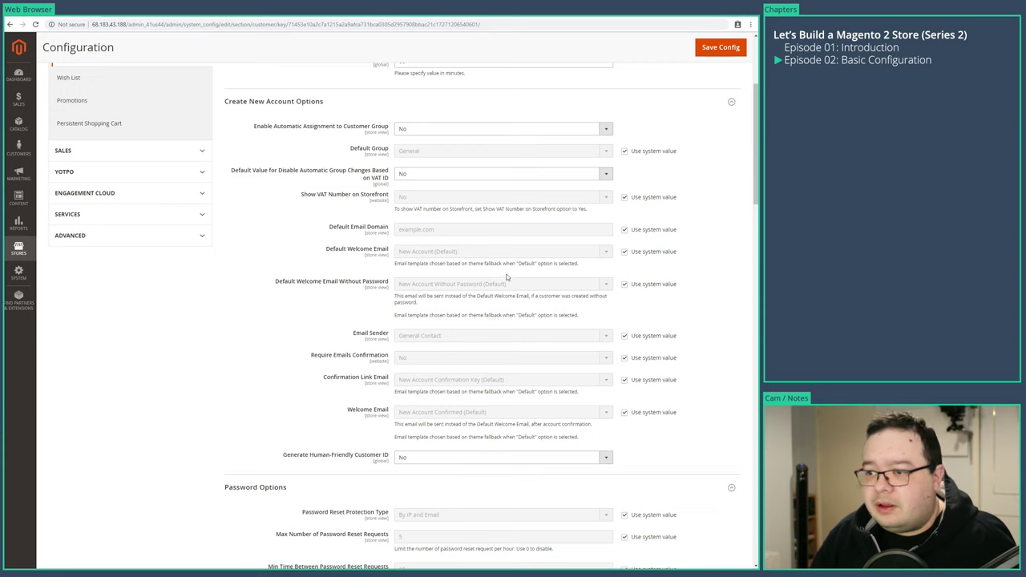
drag(367, 229, 347, 232)
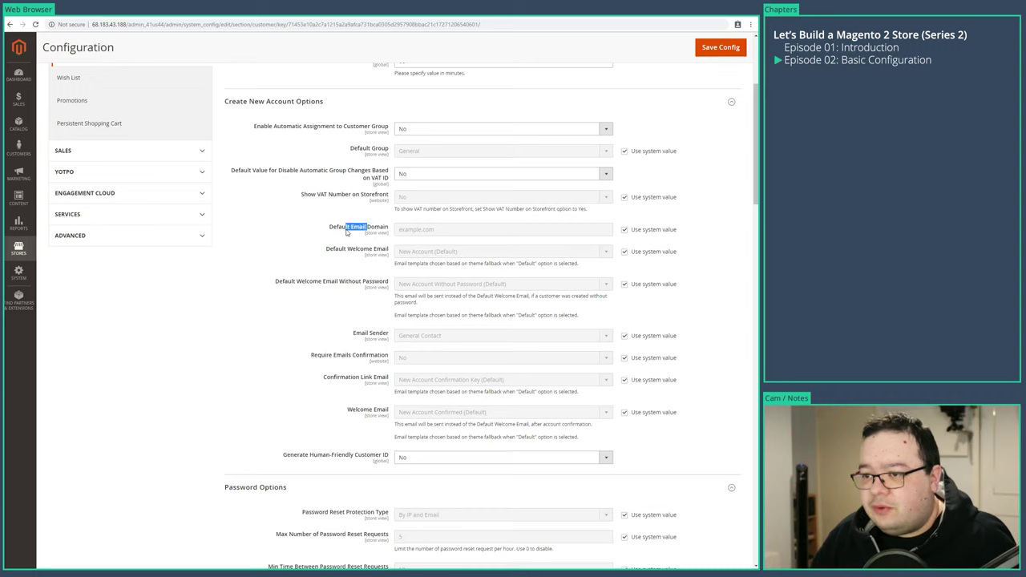
click(624, 230)
drag(470, 232, 240, 328)
text(qualitybedding.co.uk)
click(181, 426)
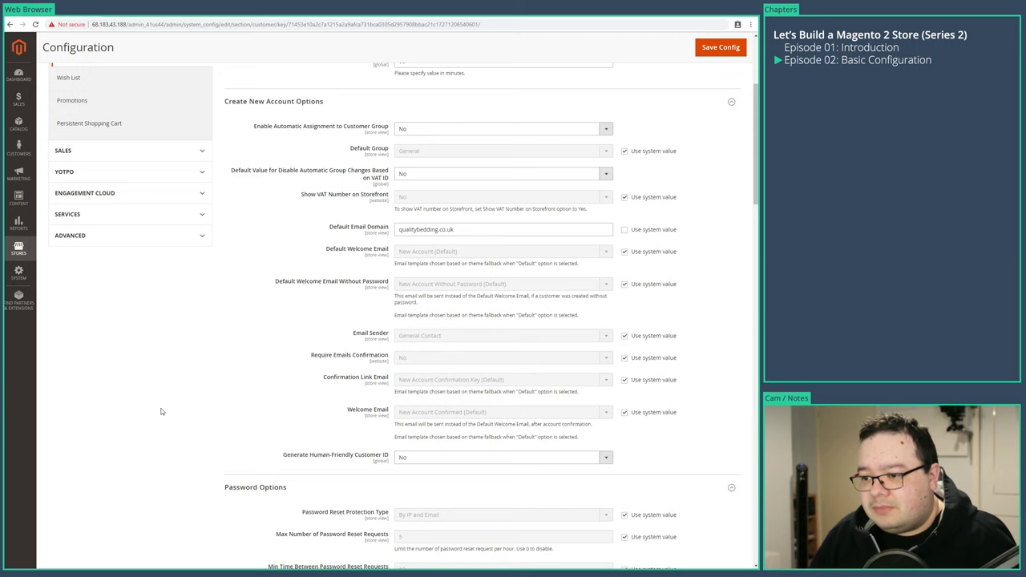
- Scroll down to review Password Options, including Minimum Password Length 8 and Lockout Time 10
scroll(161, 412, down, 1)
scroll(161, 411, down, 3)
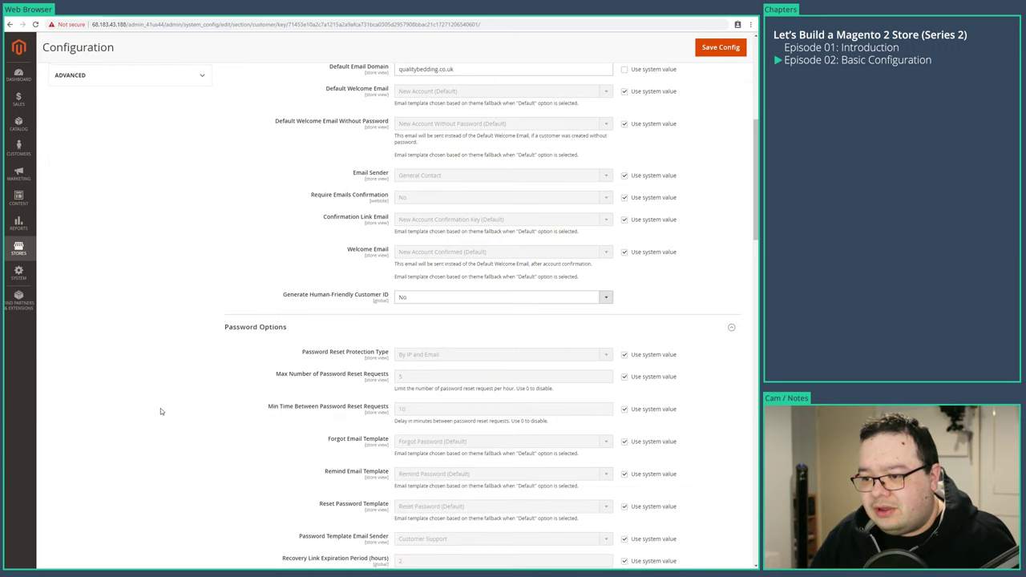
scroll(160, 411, down, 1)
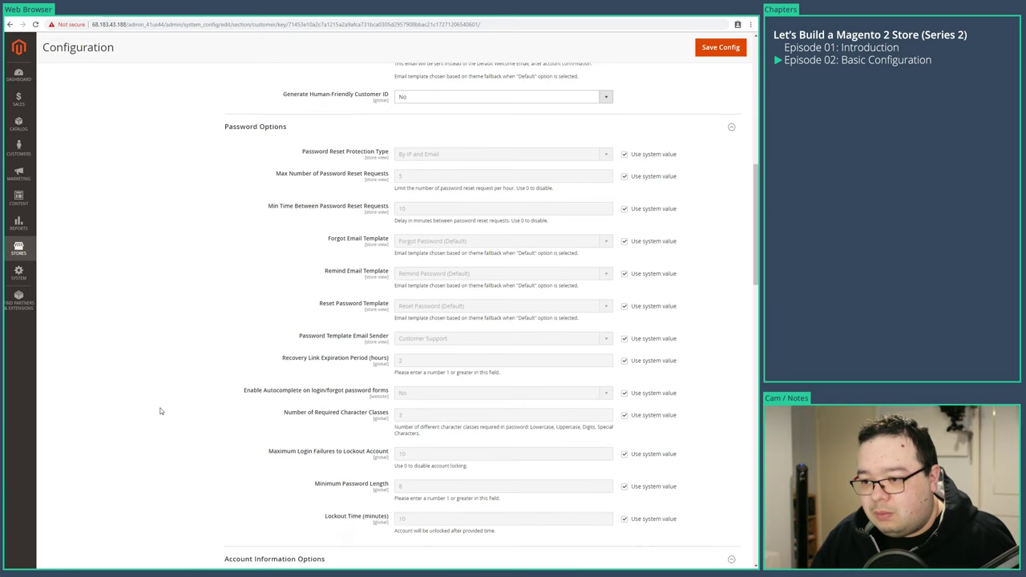
scroll(160, 411, down, 1)
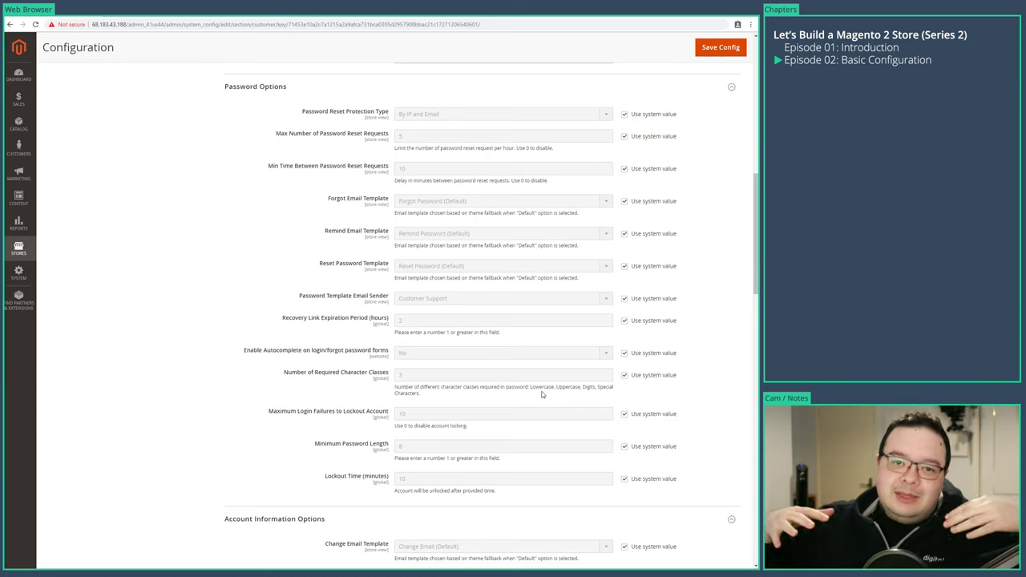
- Override Number of Required Character Classes and change it from 3 to 2
click(625, 376)
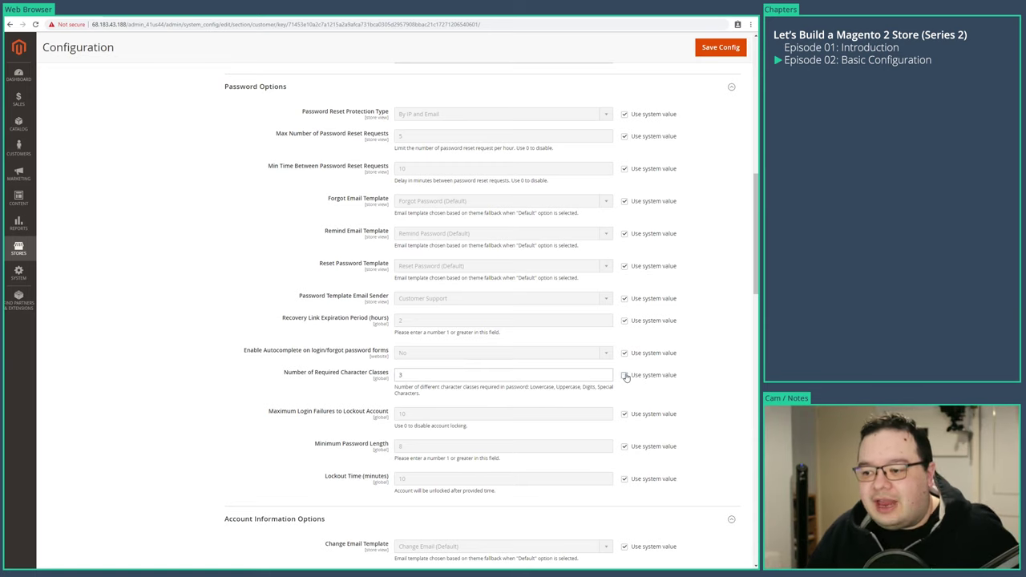
drag(410, 376, 361, 379)
text(2)
click(210, 406)
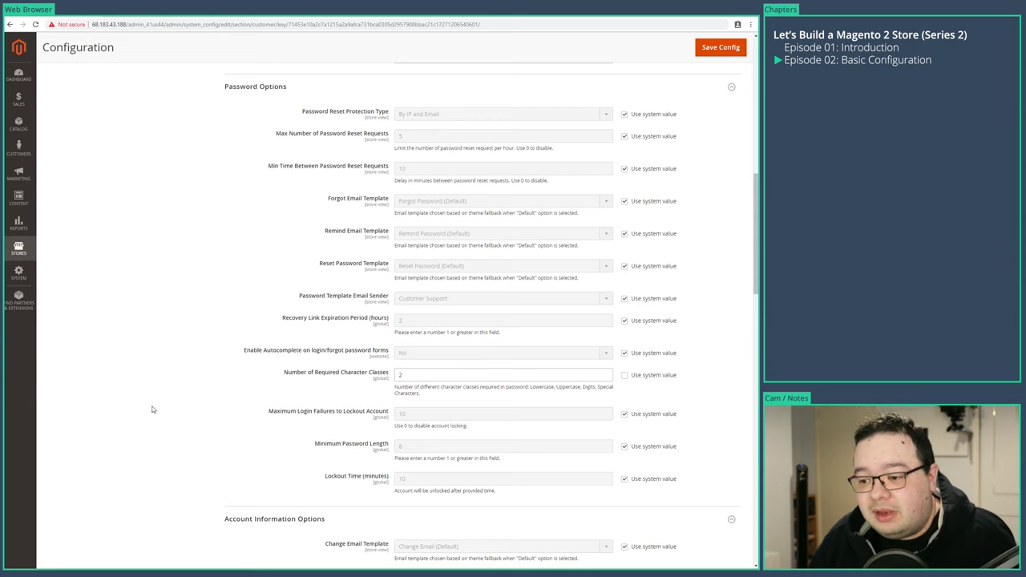
scroll(149, 413, down, 1)
- Make the name prefix optional with dropdown options Mr;Miss;Mrs;Dr
scroll(142, 420, down, 2)
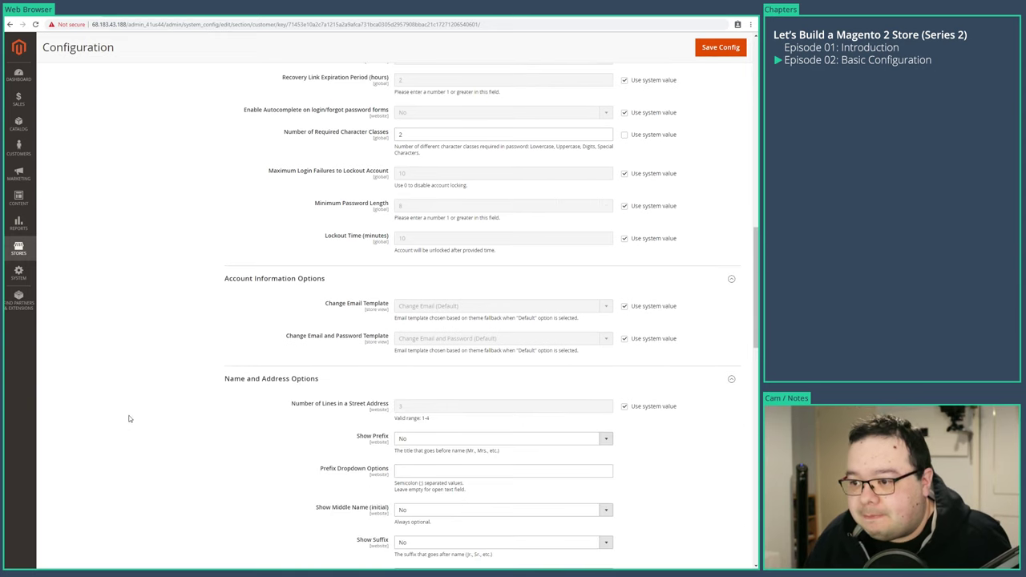
scroll(129, 418, down, 2)
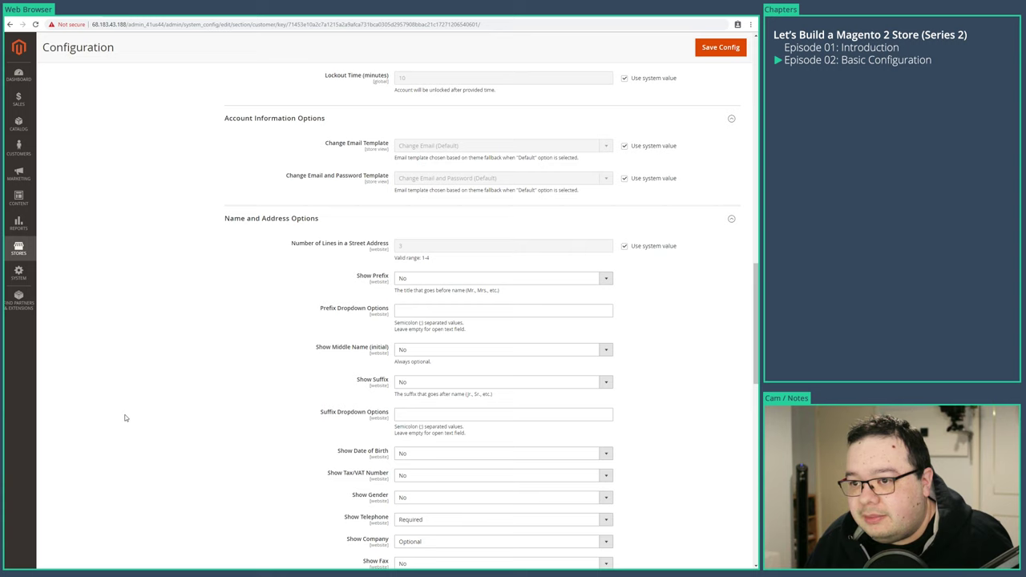
scroll(124, 418, down, 2)
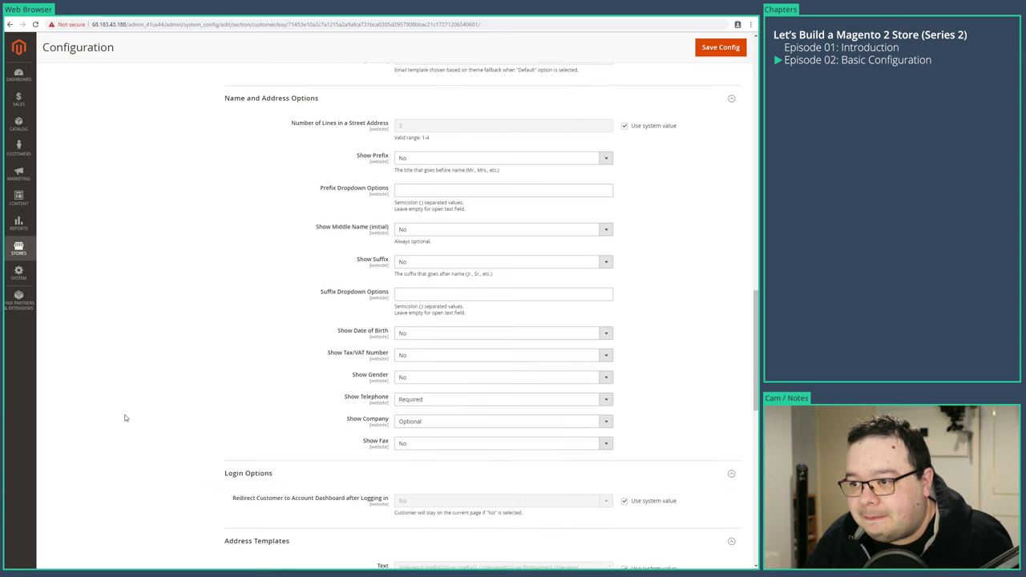
scroll(124, 418, up, 1)
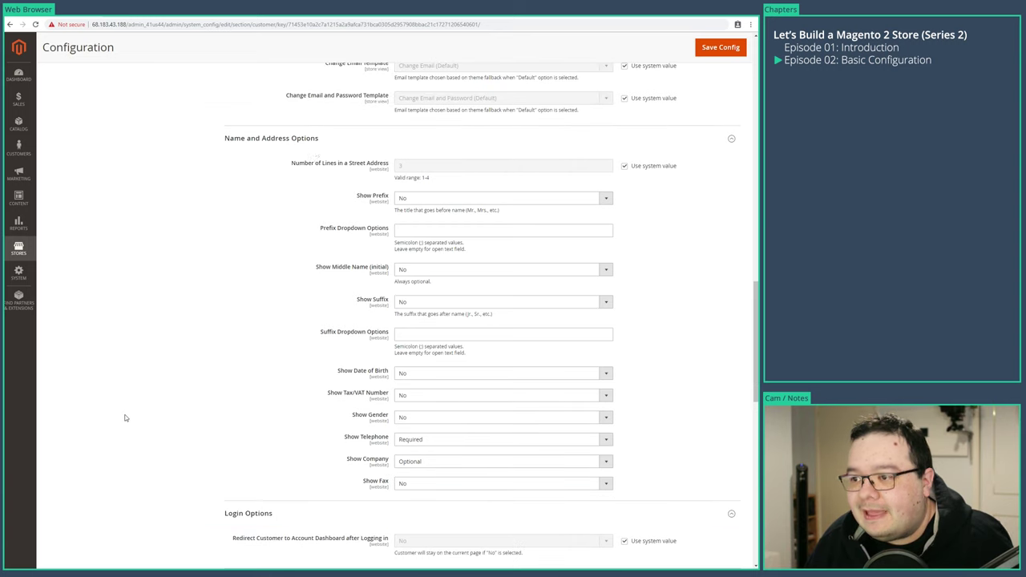
click(413, 200)
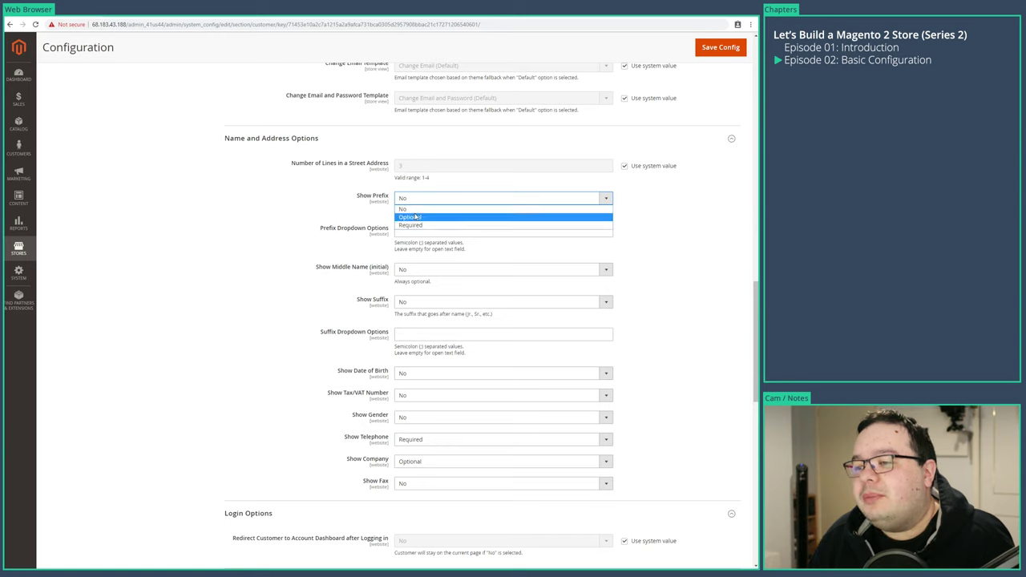
click(415, 216)
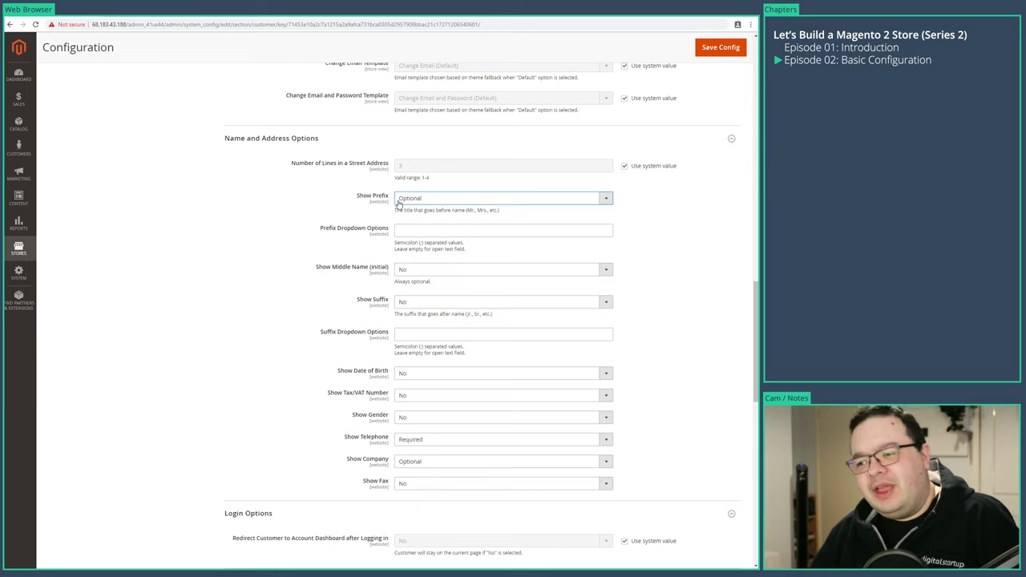
click(405, 230)
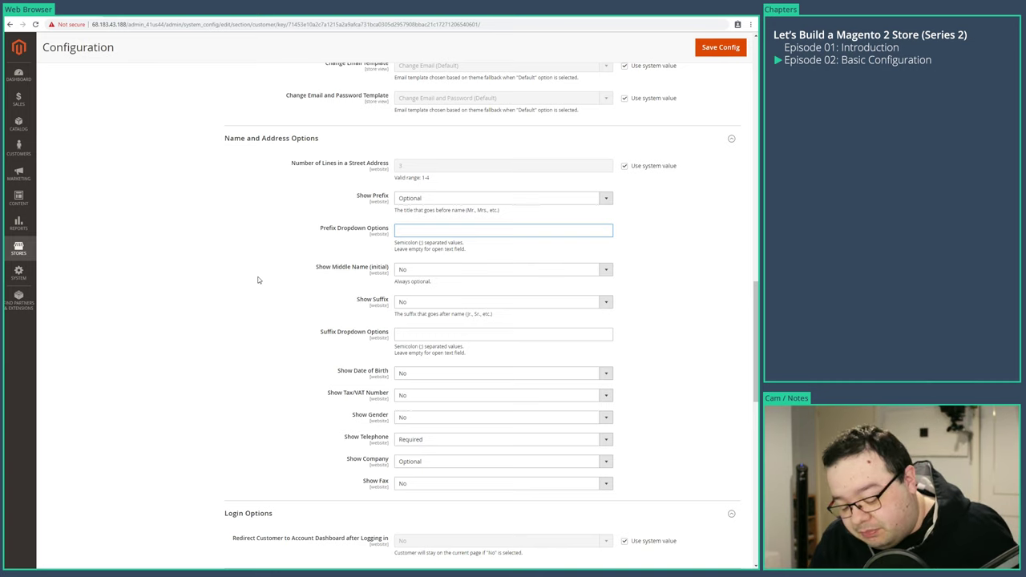
text(Mr;M)
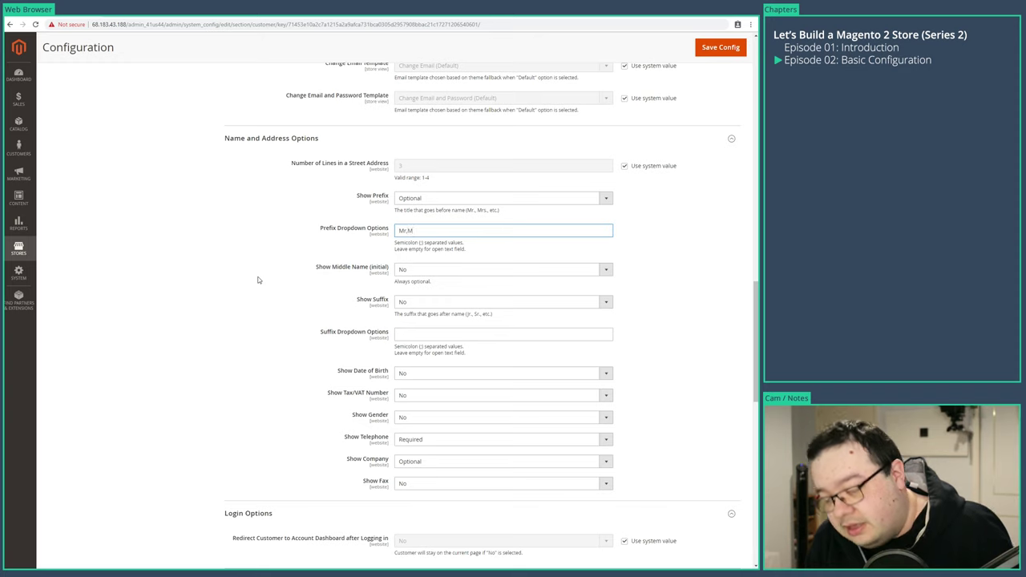
text(iss;Mrs;Dr)
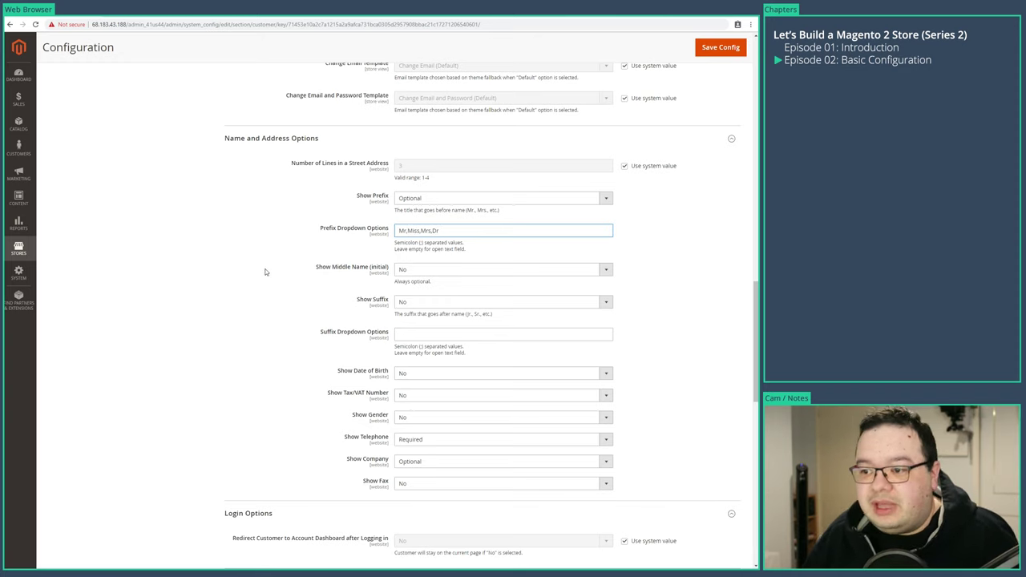
click(233, 273)
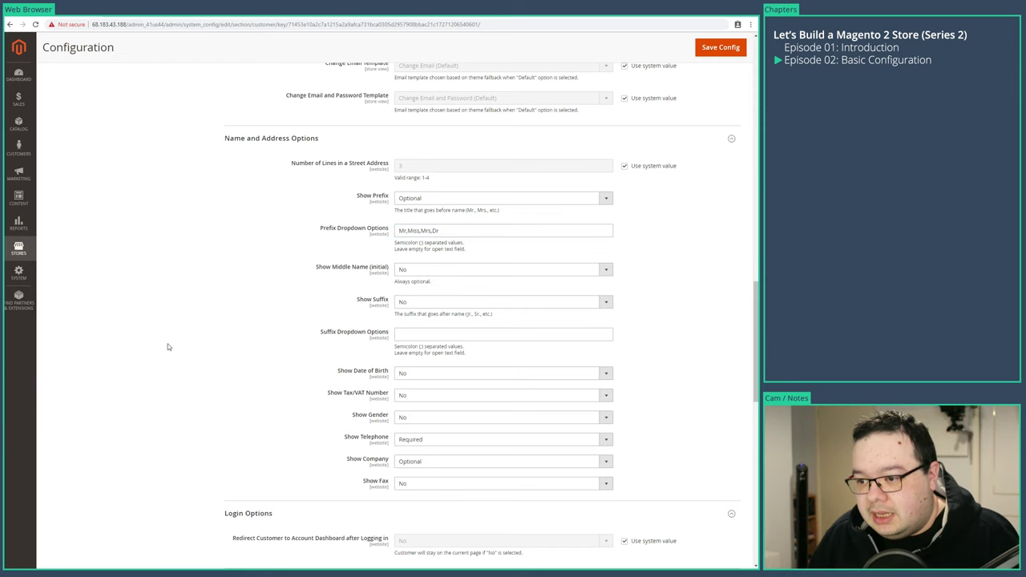
- Save the Customer Configuration and go to the Wish List settings
scroll(170, 348, down, 1)
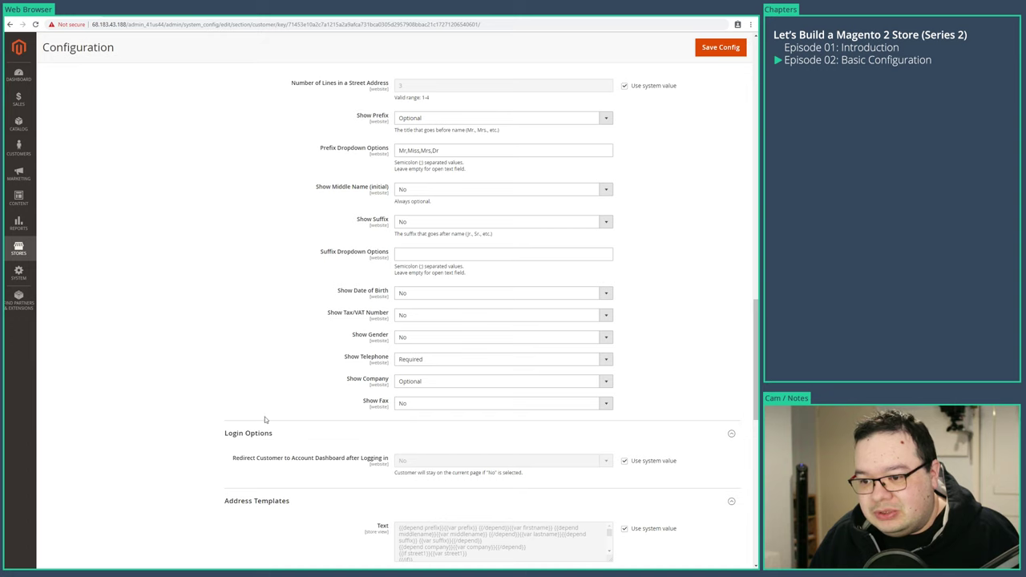
scroll(241, 420, down, 3)
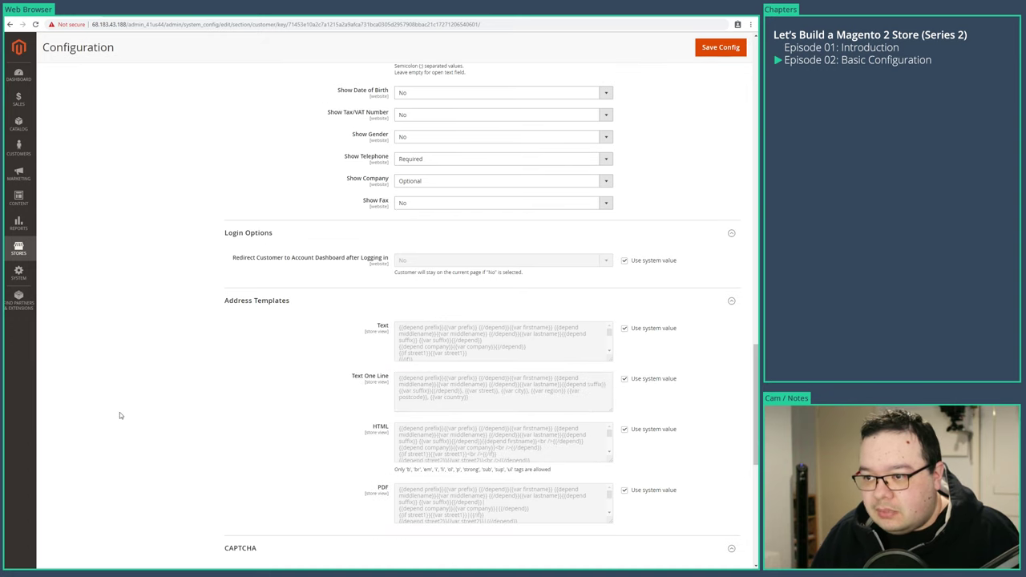
scroll(120, 415, down, 3)
scroll(119, 415, down, 3)
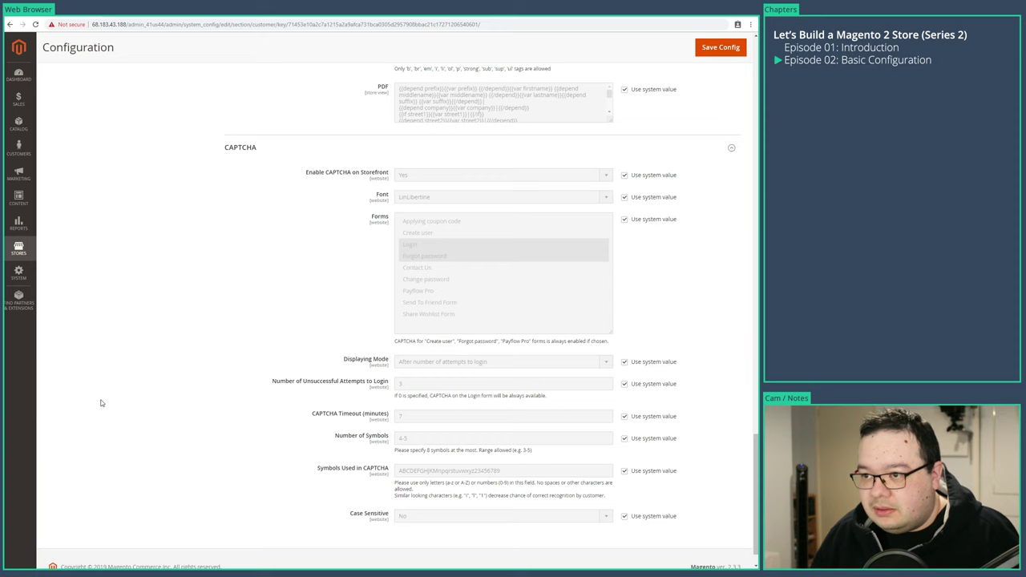
scroll(95, 405, down, 1)
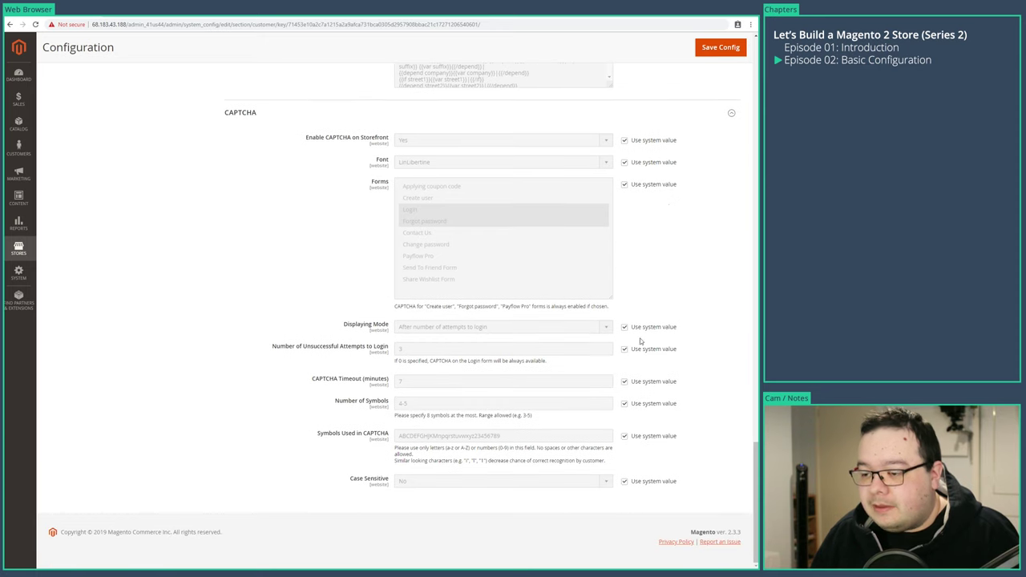
click(723, 51)
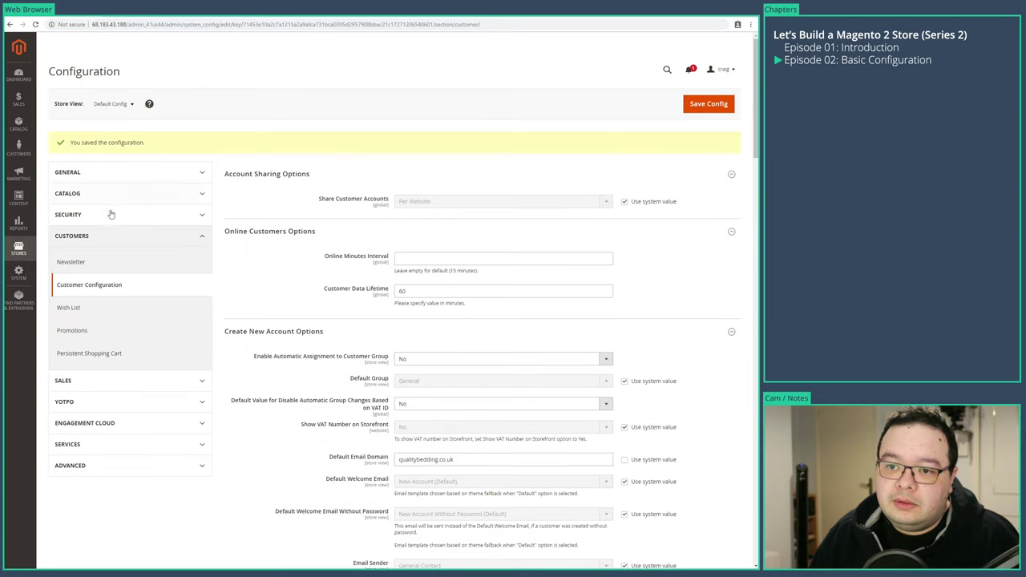
click(88, 311)
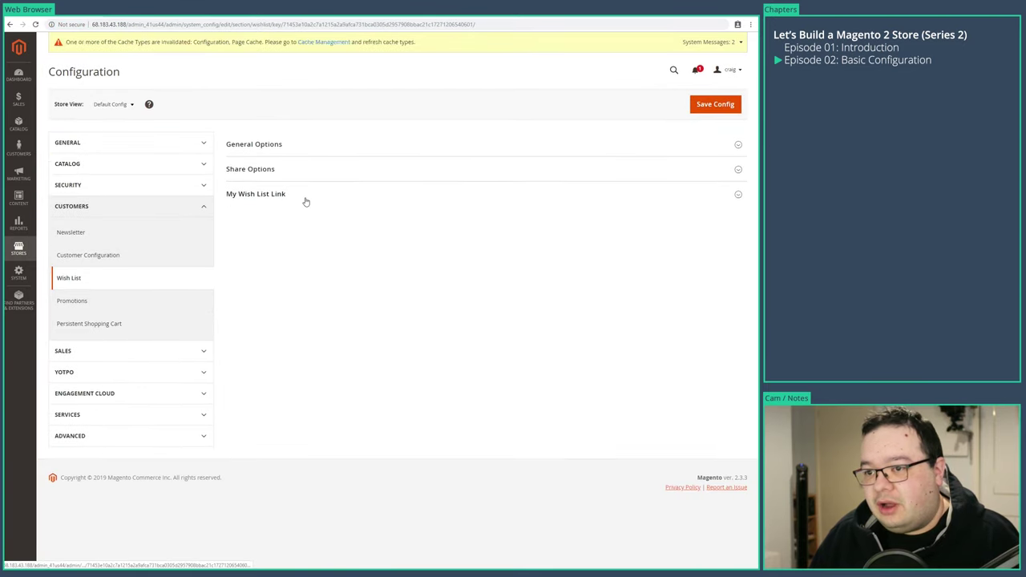
- Set wish list Enabled to No, off its system value, and save
click(320, 170)
click(325, 144)
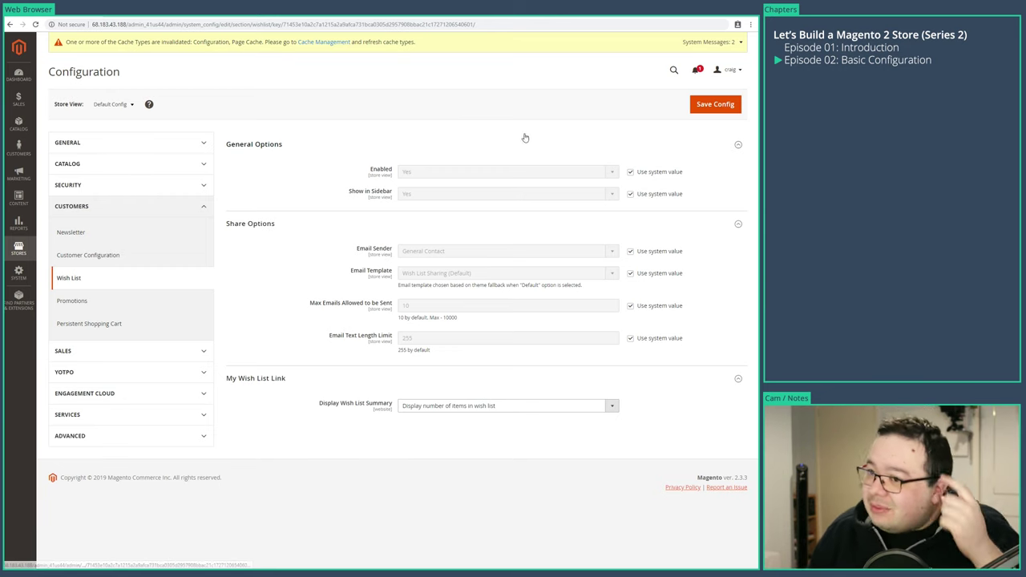
click(630, 172)
click(542, 174)
click(441, 171)
click(433, 172)
click(408, 190)
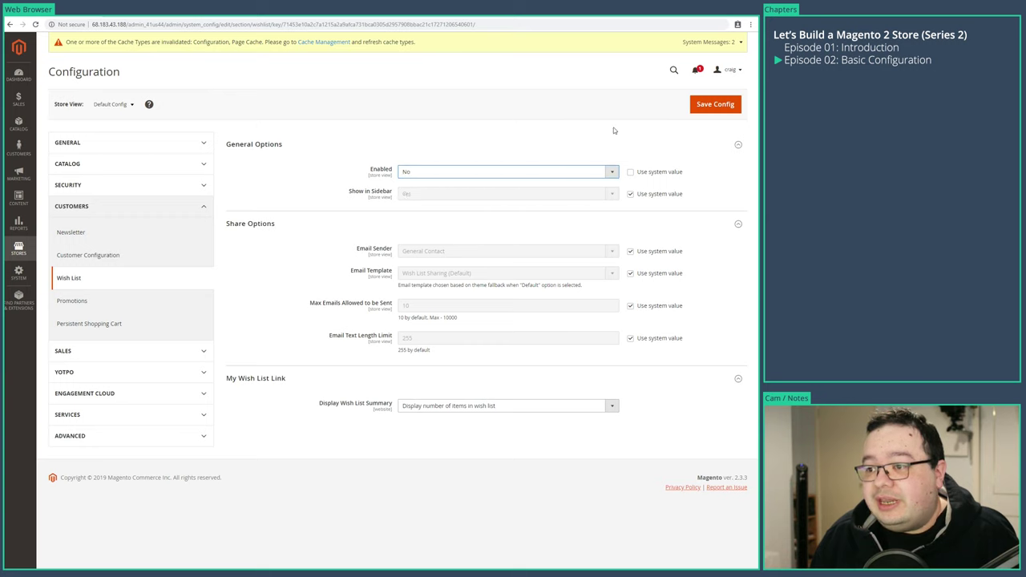
click(717, 104)
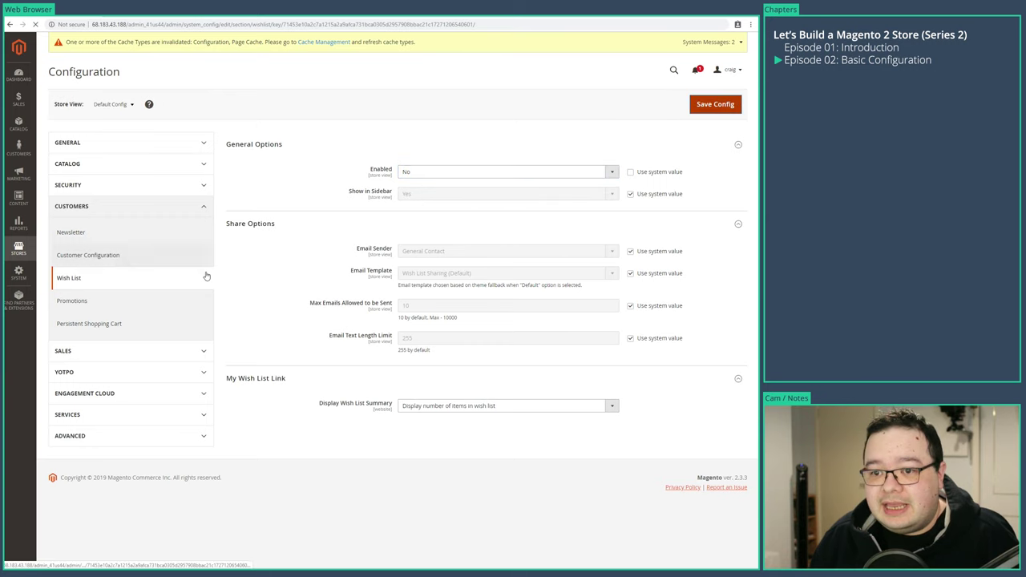
- Set Persistent Shopping Cart Enable Persistence to Yes, save, and go to Sales > Sales
click(80, 333)
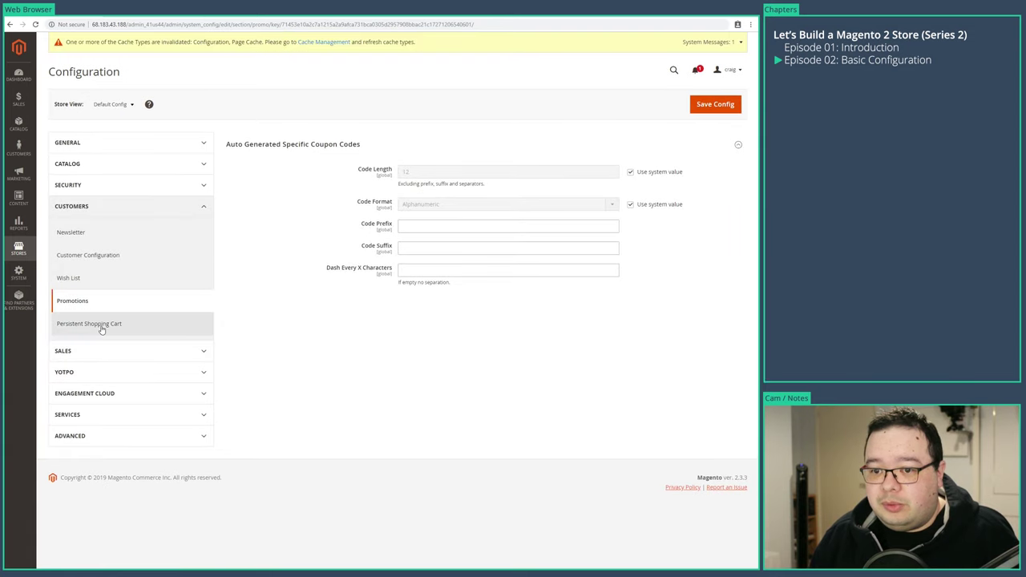
click(101, 323)
click(630, 172)
click(591, 172)
click(532, 183)
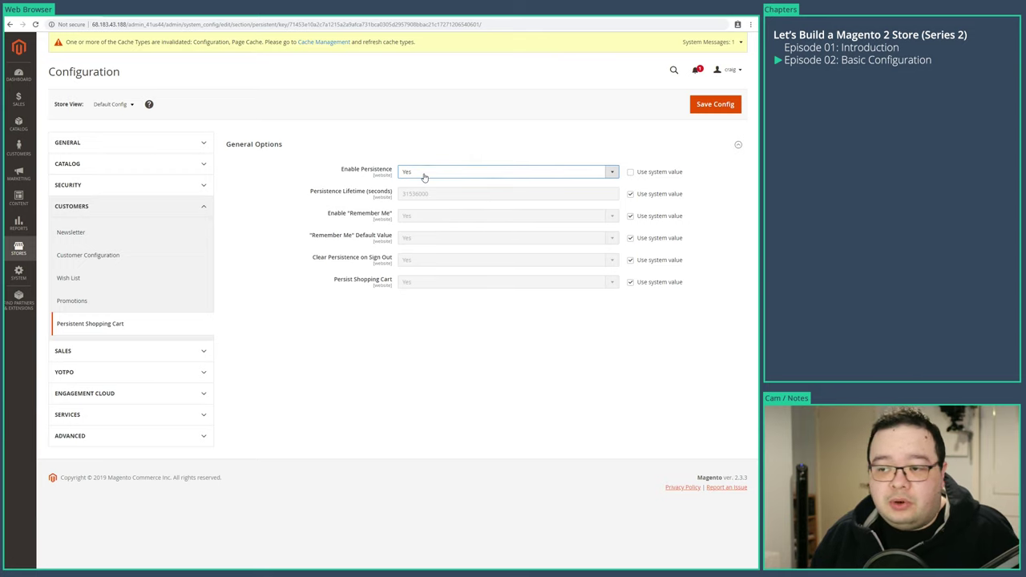
click(715, 104)
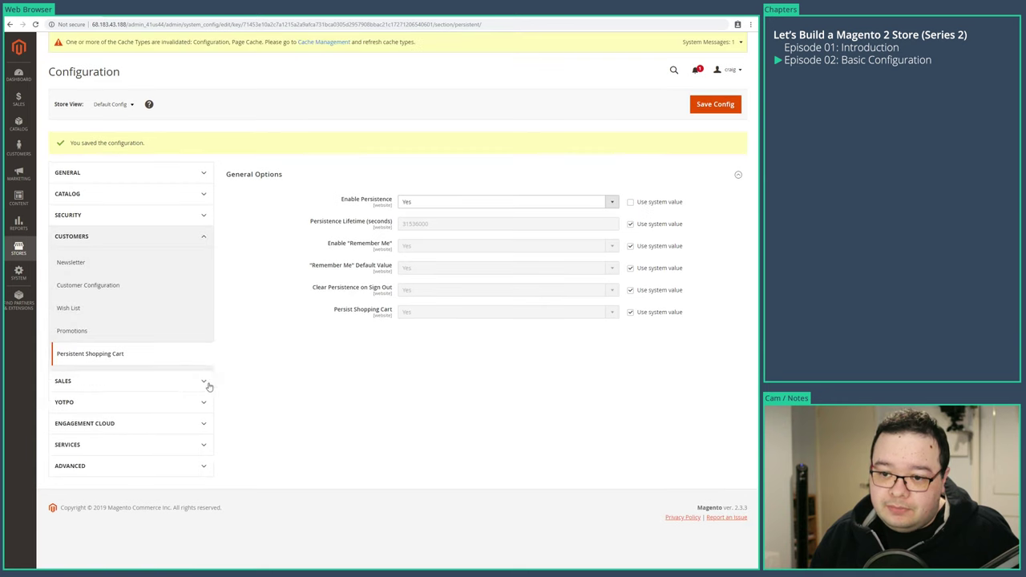
click(138, 384)
click(65, 407)
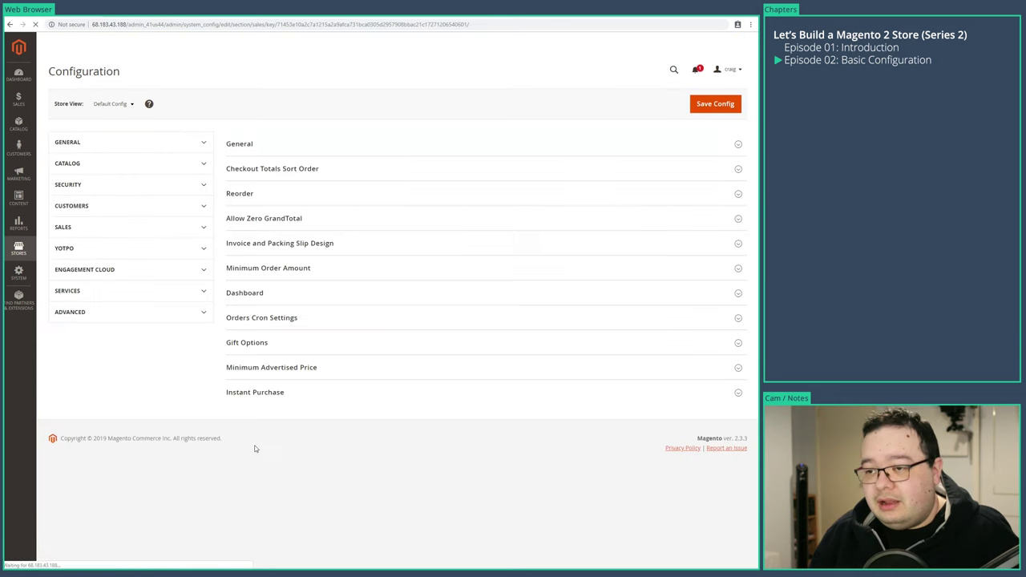
- Expand all nine Sales groups, from General through Minimum Advertised Price
click(270, 367)
click(245, 342)
click(259, 317)
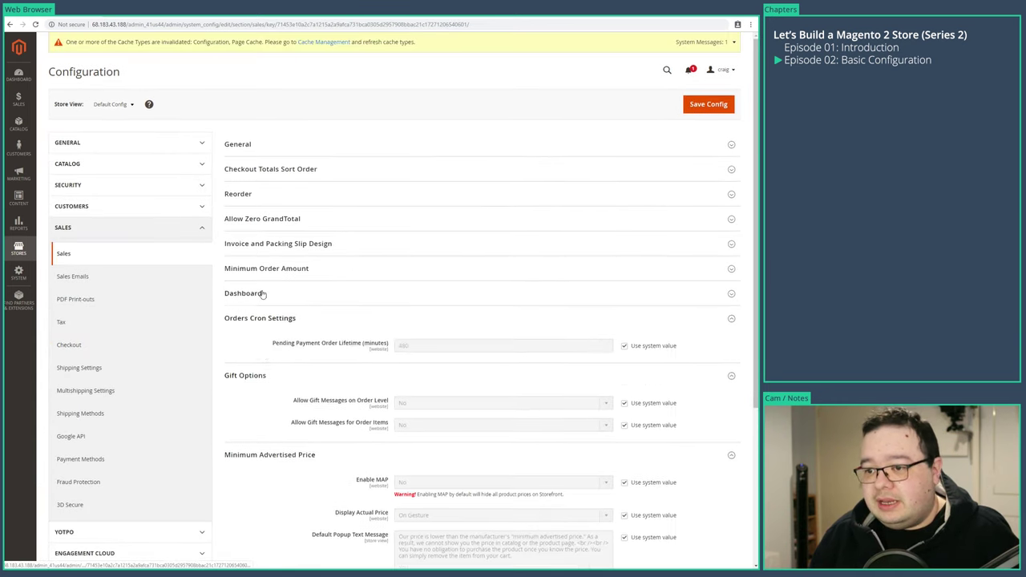
click(266, 268)
click(271, 240)
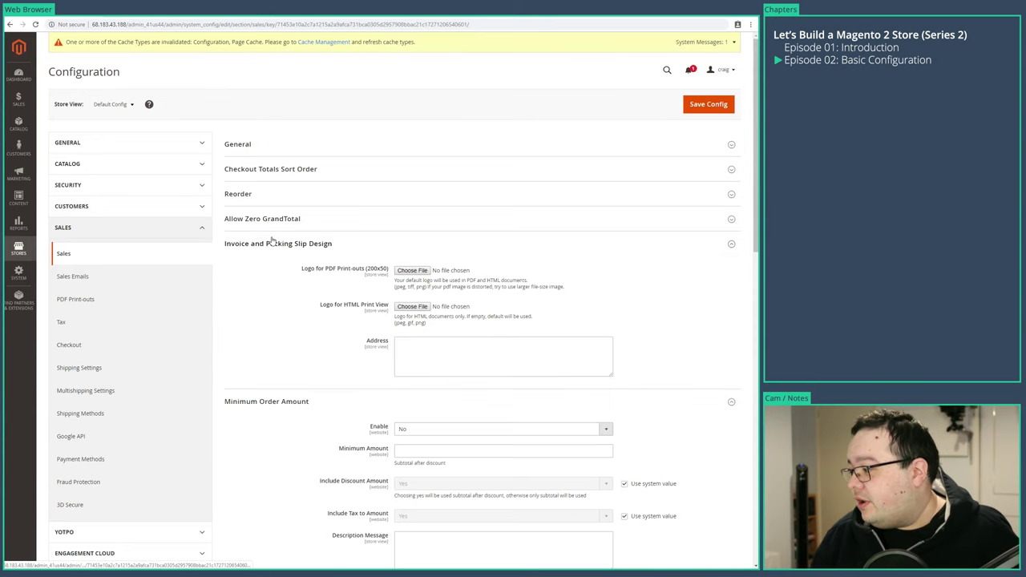
click(271, 218)
click(265, 194)
click(258, 169)
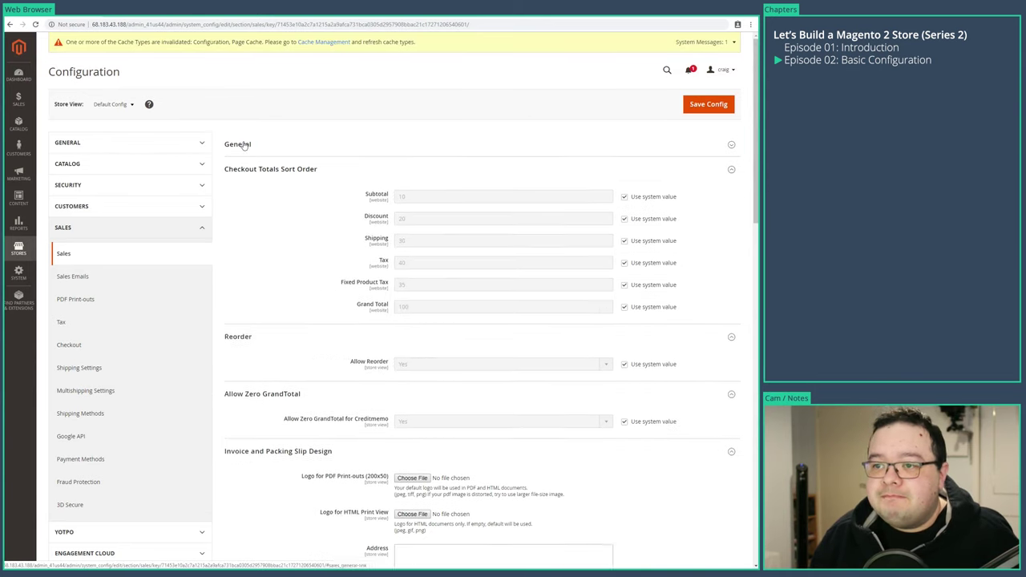
click(244, 145)
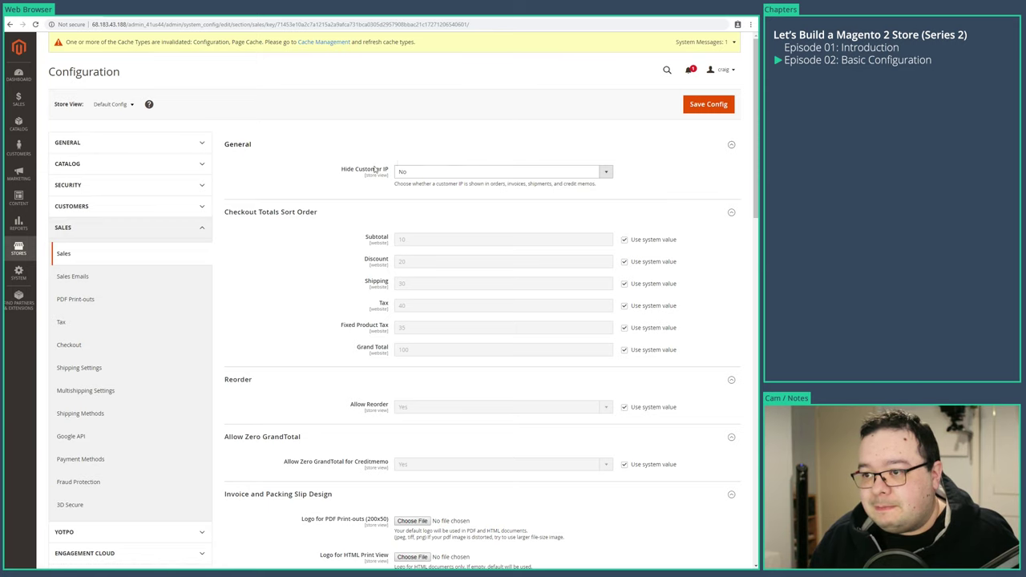
- Scroll through the expanded Sales settings unchanged, then go to Sales Emails
scroll(360, 201, down, 3)
scroll(273, 283, down, 2)
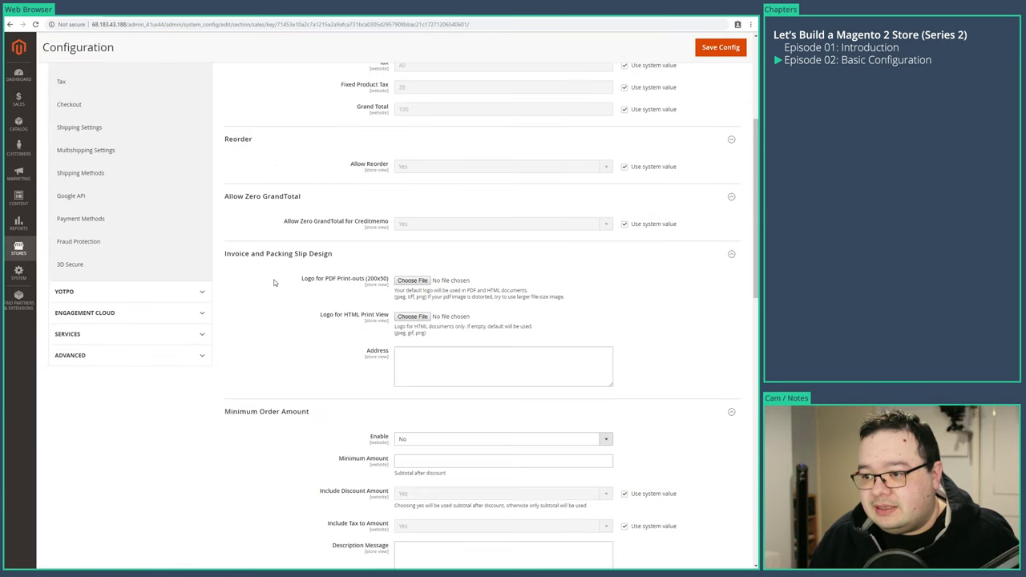
scroll(255, 290, down, 1)
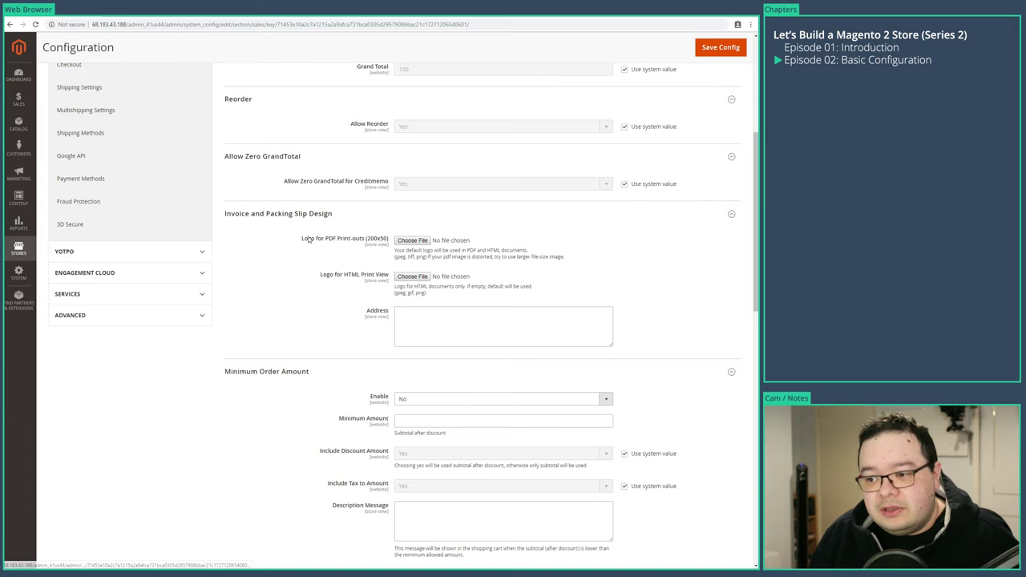
scroll(94, 466, down, 3)
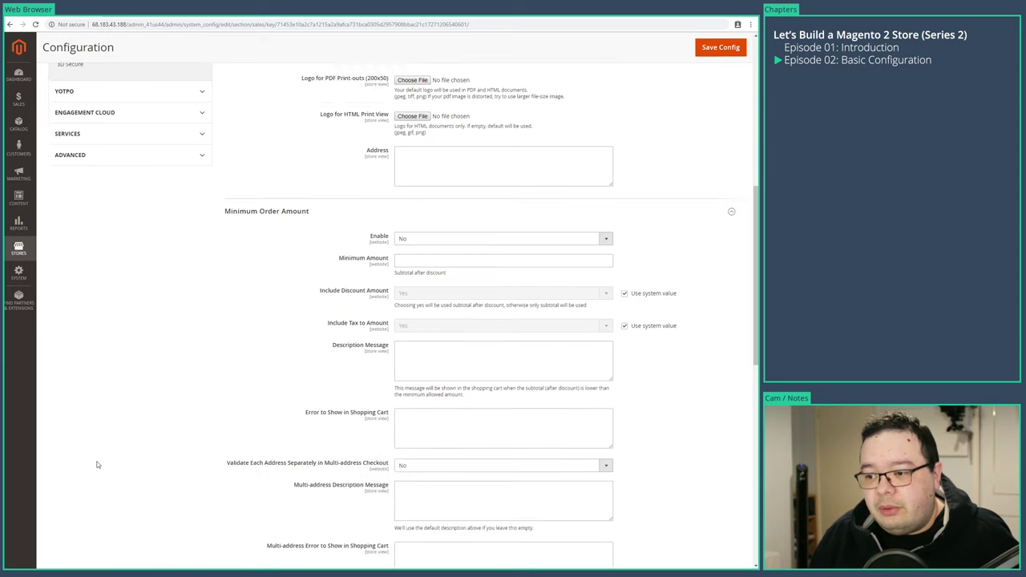
scroll(190, 384, down, 7)
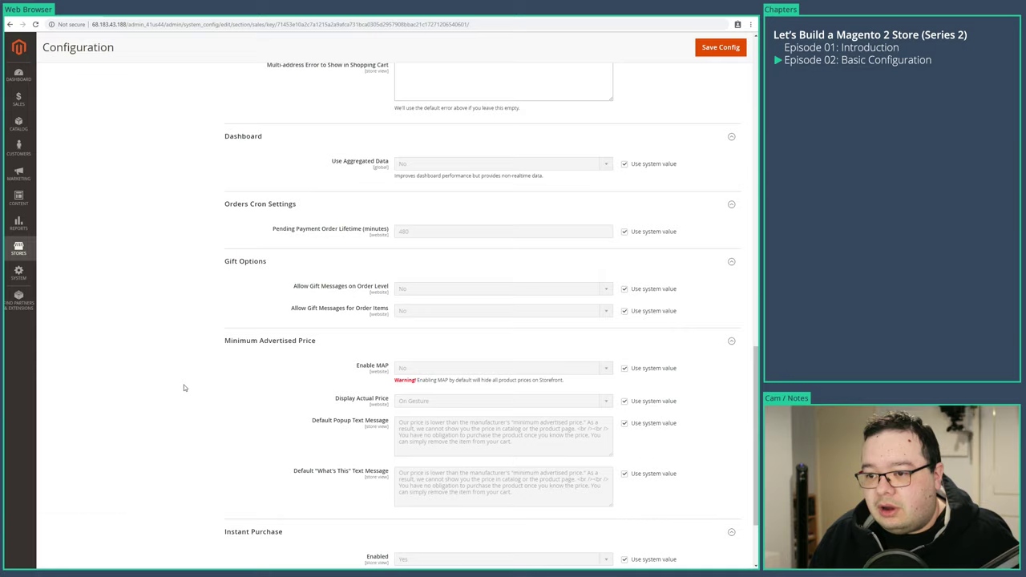
scroll(170, 393, up, 4)
scroll(167, 399, up, 15)
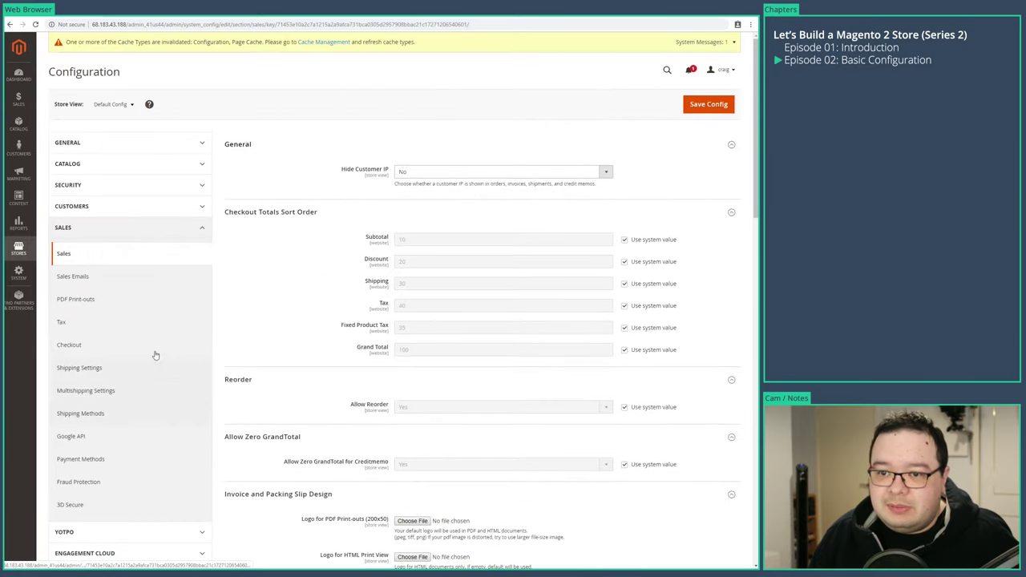
click(94, 274)
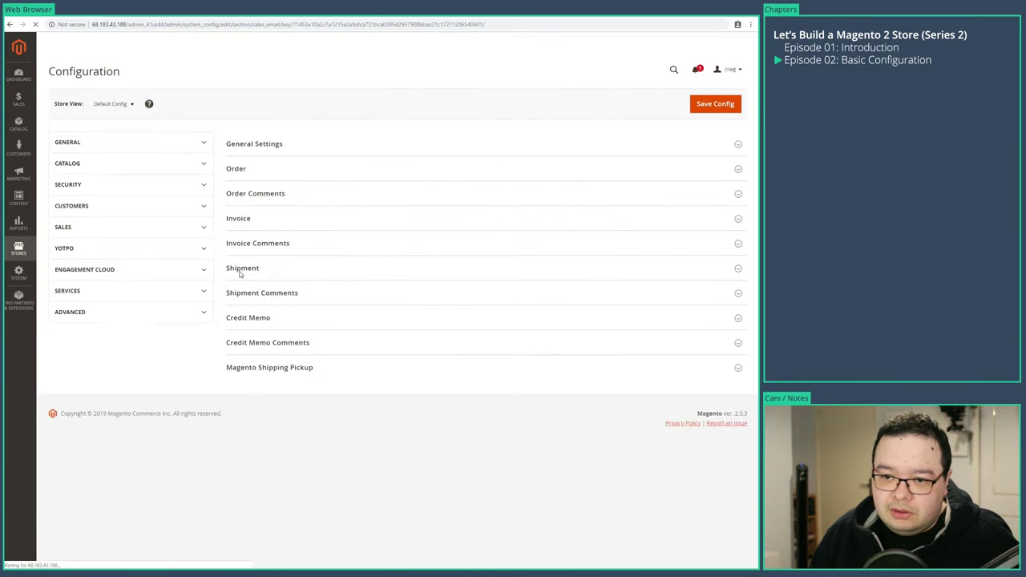
- Expand every Sales Emails group, from General Settings through Magento Shipping Pickup
click(266, 371)
click(268, 343)
click(257, 318)
click(260, 294)
click(244, 268)
click(248, 243)
click(243, 216)
click(243, 194)
click(244, 171)
click(249, 145)
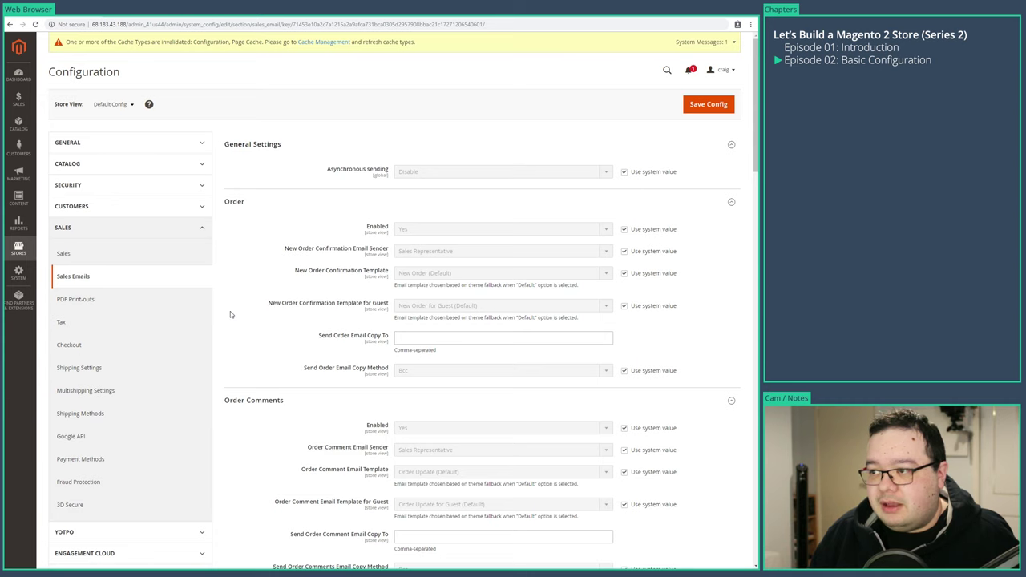
scroll(230, 314, down, 3)
scroll(231, 314, up, 3)
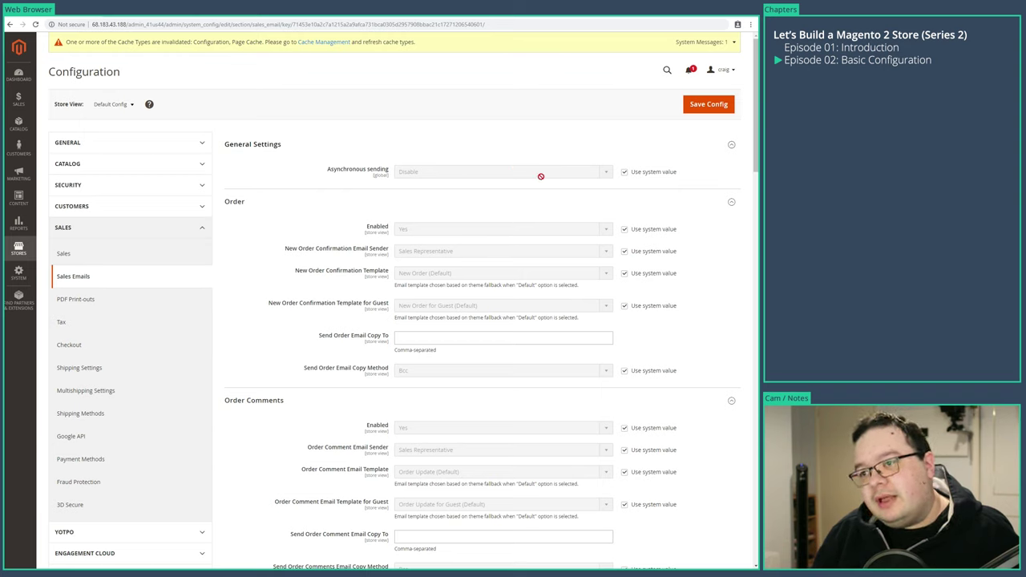
- Set Asynchronous sending to Enable, off its system value, and save the Sales Emails configuration
click(624, 172)
click(422, 174)
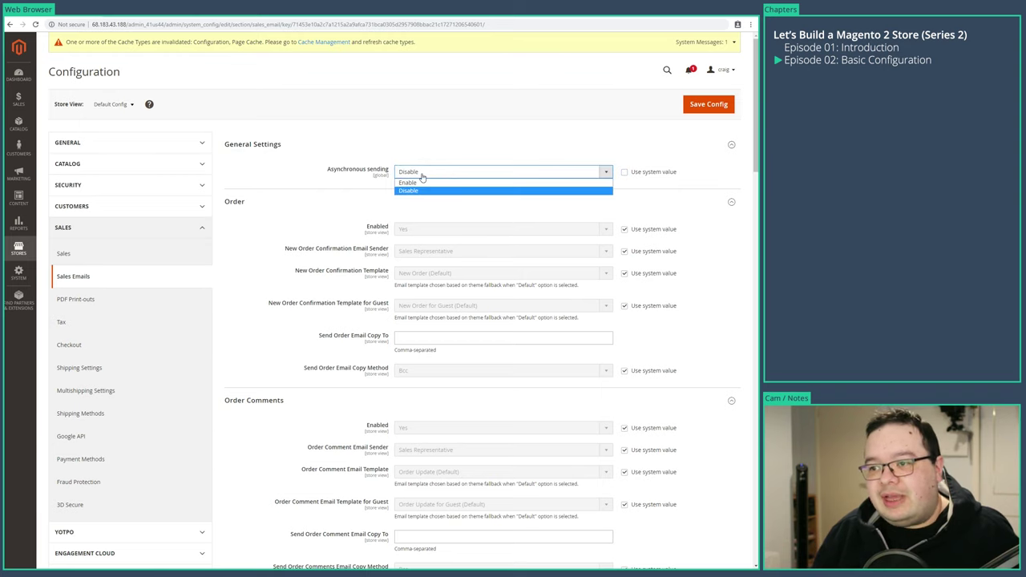
click(419, 182)
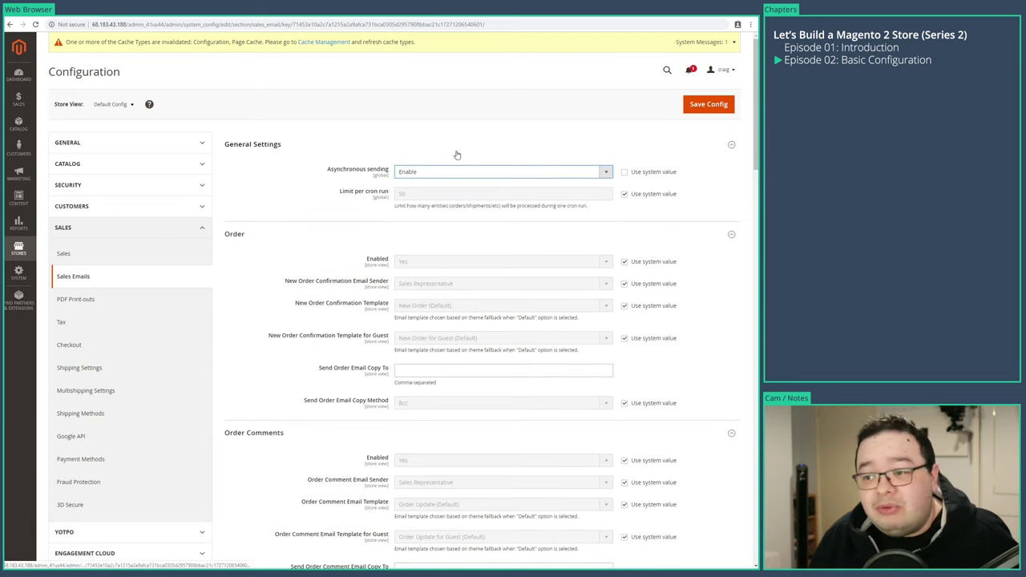
click(399, 172)
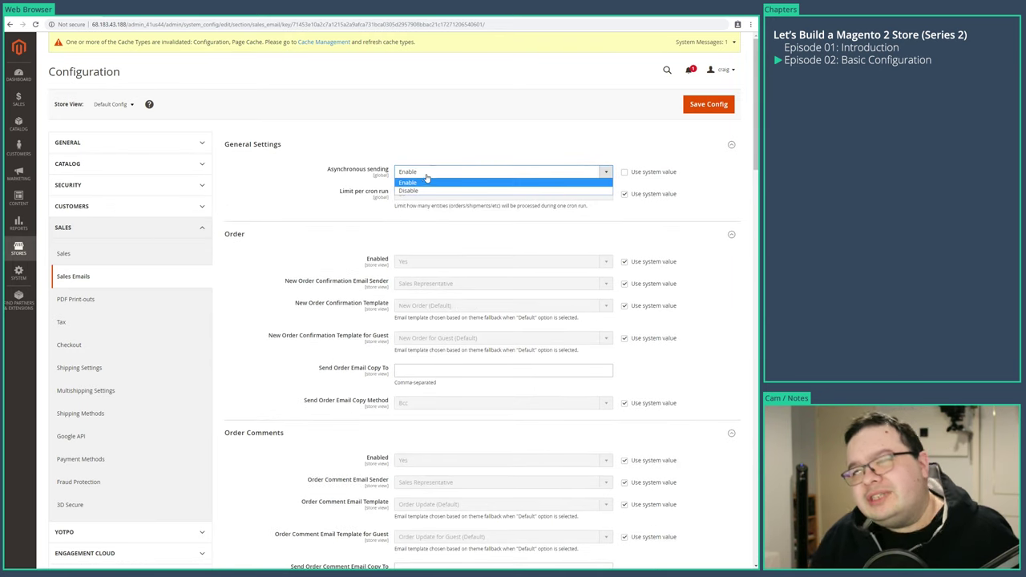
click(458, 172)
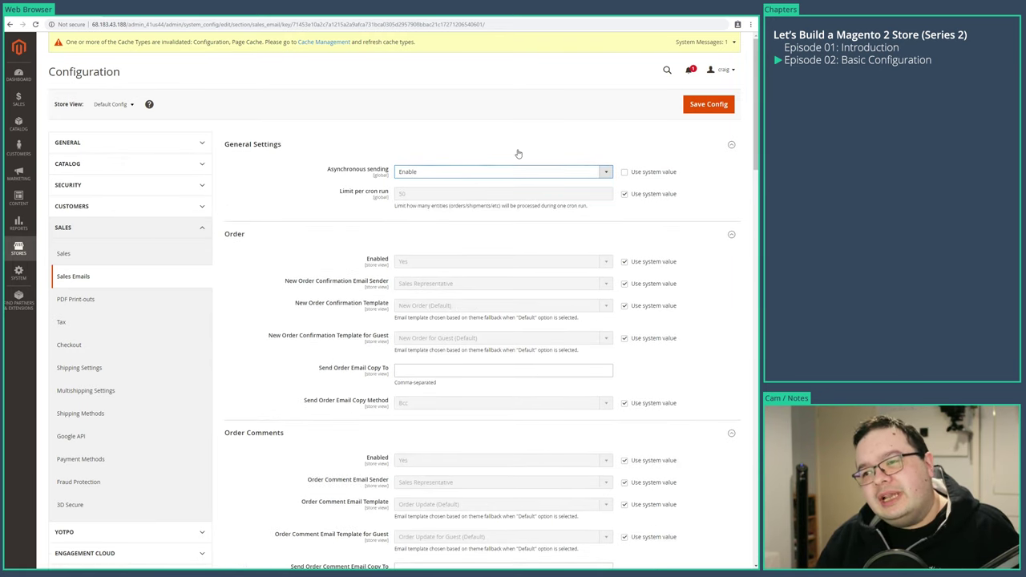
click(457, 151)
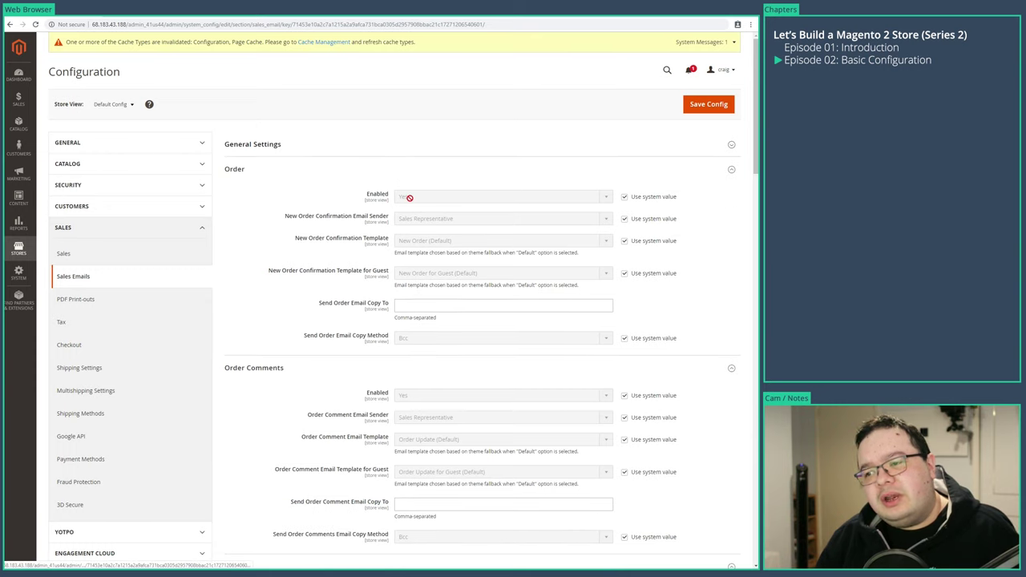
click(463, 153)
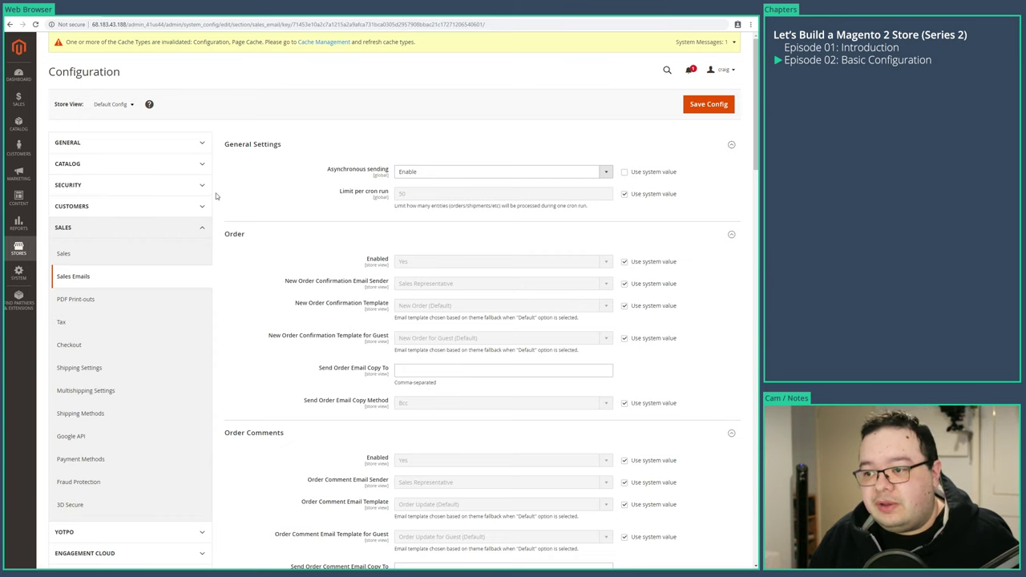
scroll(216, 195, down, 15)
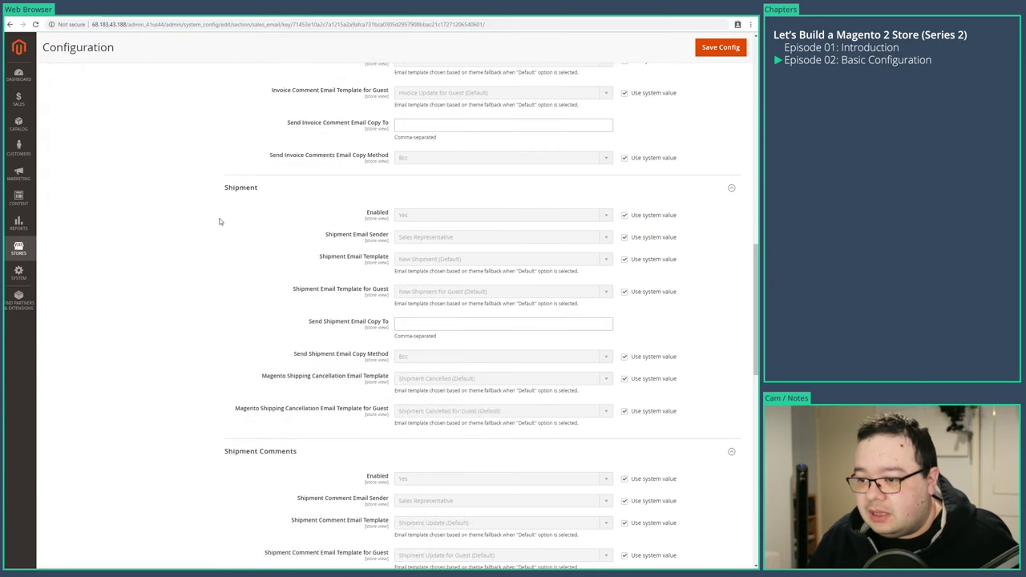
scroll(219, 230, down, 4)
click(715, 46)
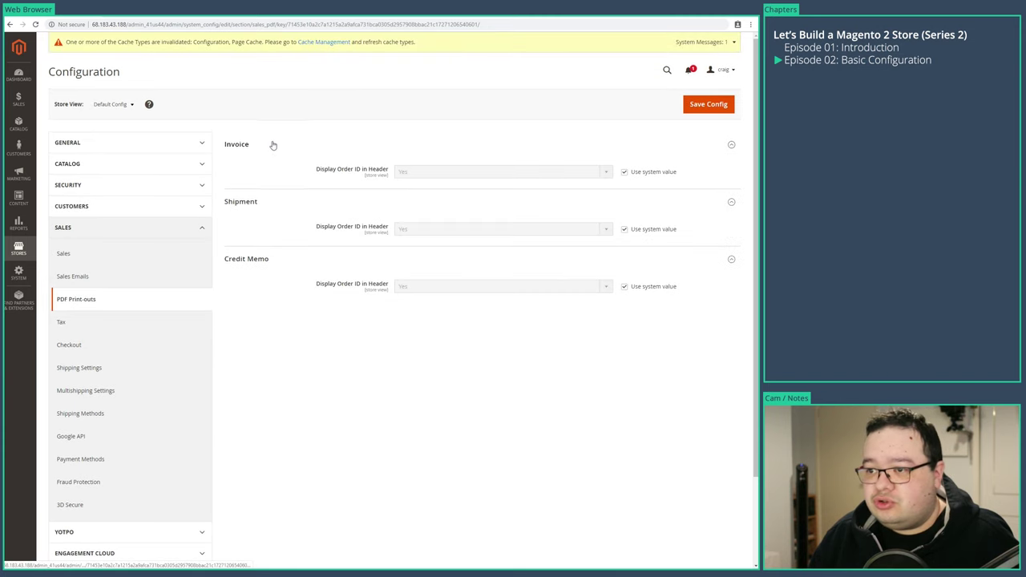
- Open Sales > Tax and expand all its sections, from Vertex Settings to Fixed Product Taxes
click(114, 325)
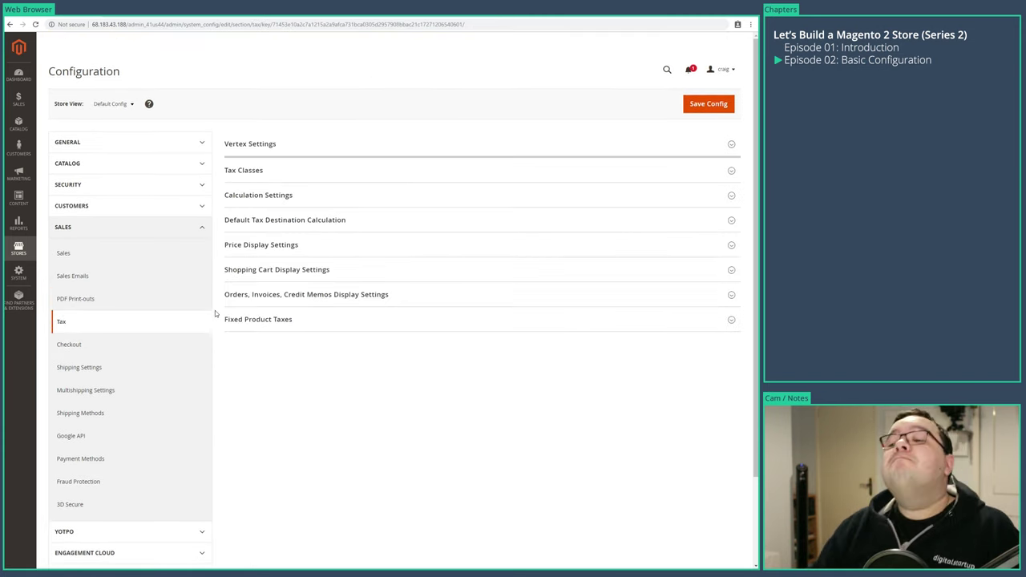
click(277, 324)
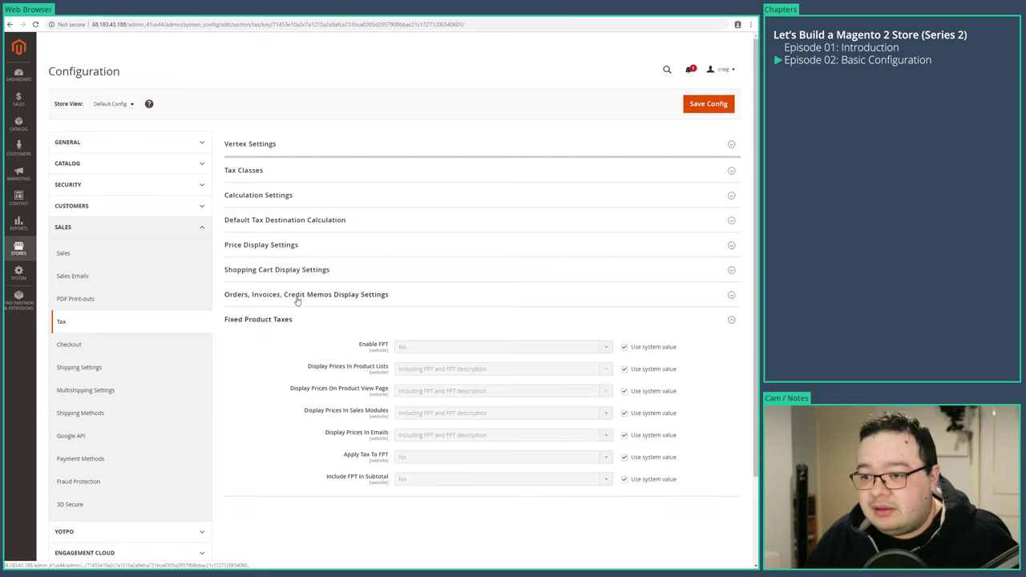
click(295, 296)
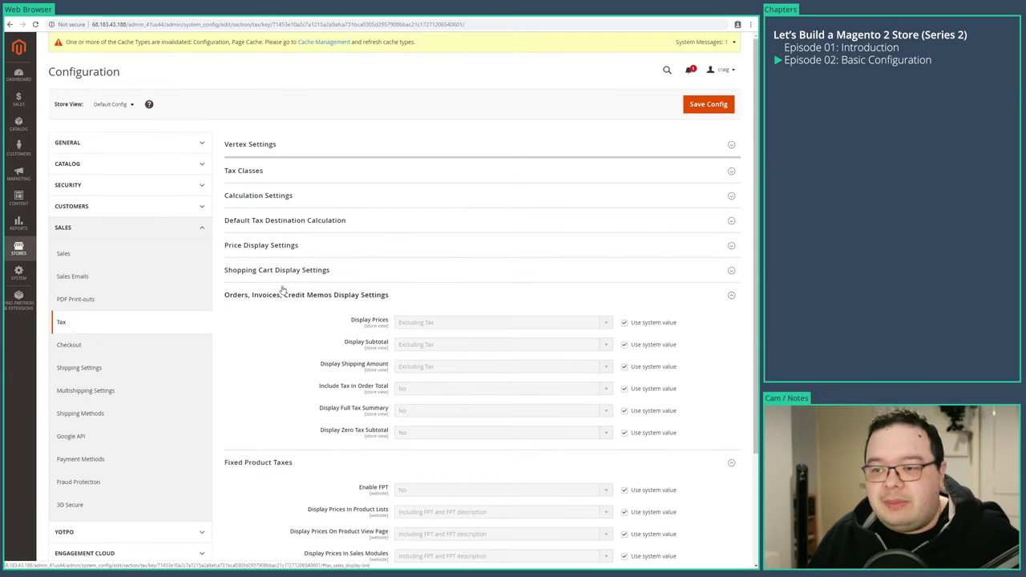
click(290, 270)
click(276, 246)
click(261, 225)
click(258, 196)
click(243, 171)
click(250, 144)
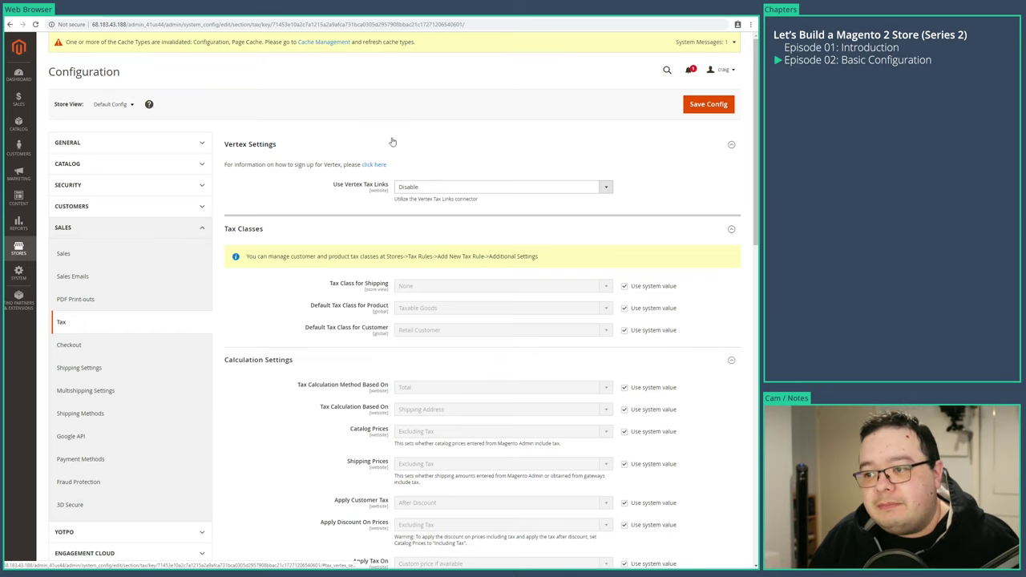
- Collapse Vertex Settings, scroll through the tax sections, then go to Sales > Checkout
click(361, 145)
scroll(314, 309, down, 2)
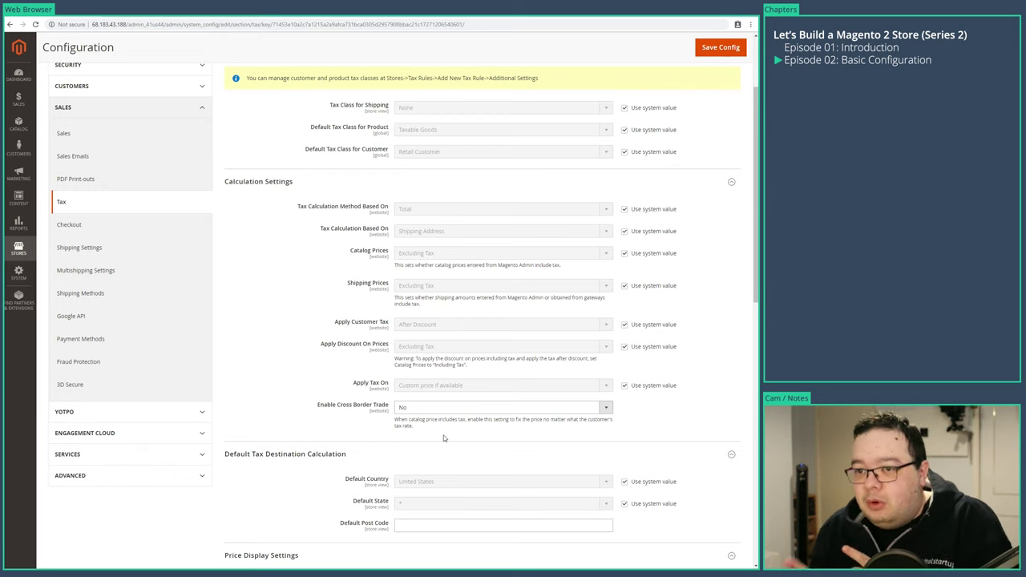
scroll(382, 385, down, 7)
scroll(207, 405, down, 3)
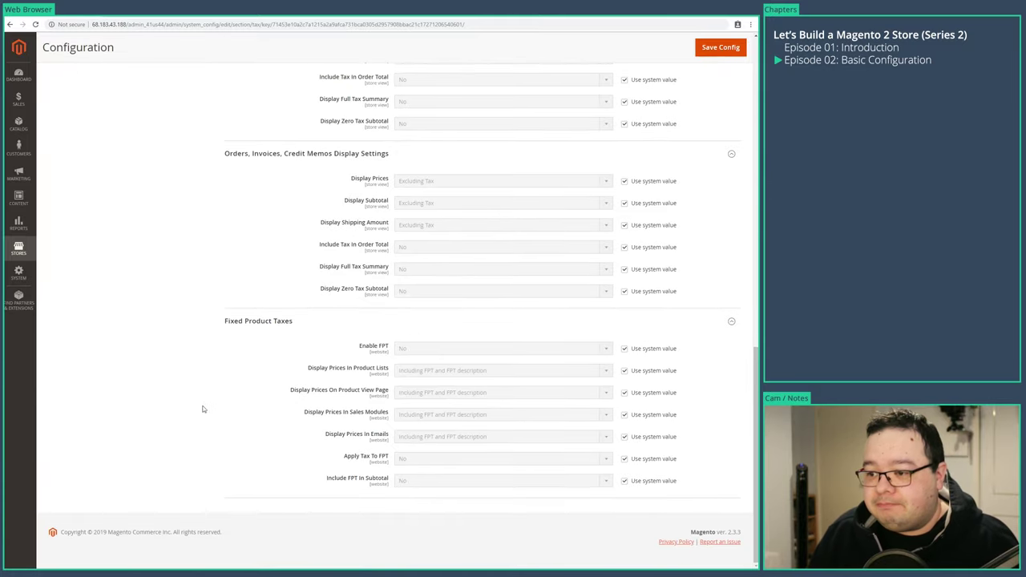
scroll(291, 404, up, 15)
click(71, 344)
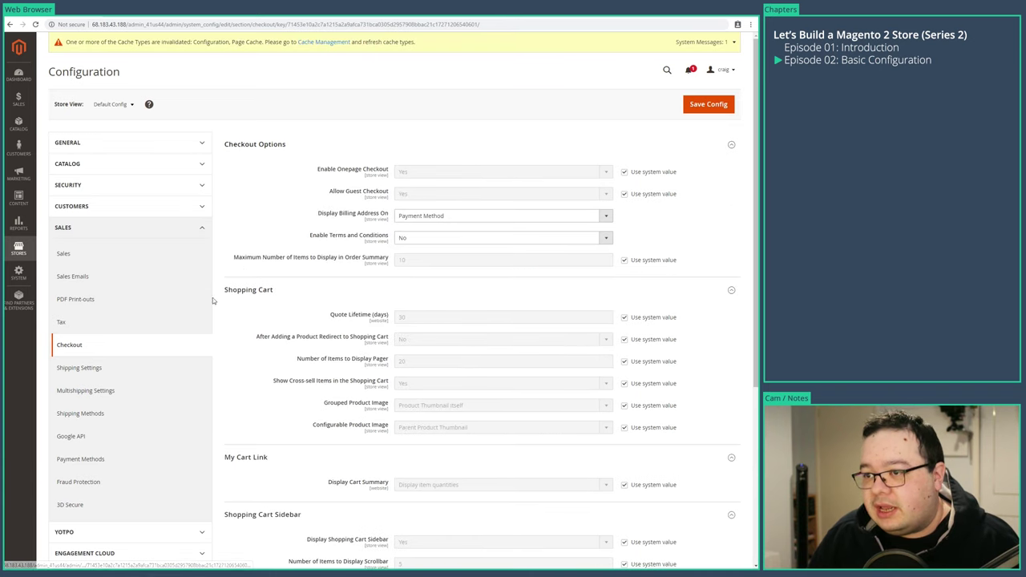
- Skim the Checkout options, then go to the 3D Secure settings
scroll(243, 349, down, 5)
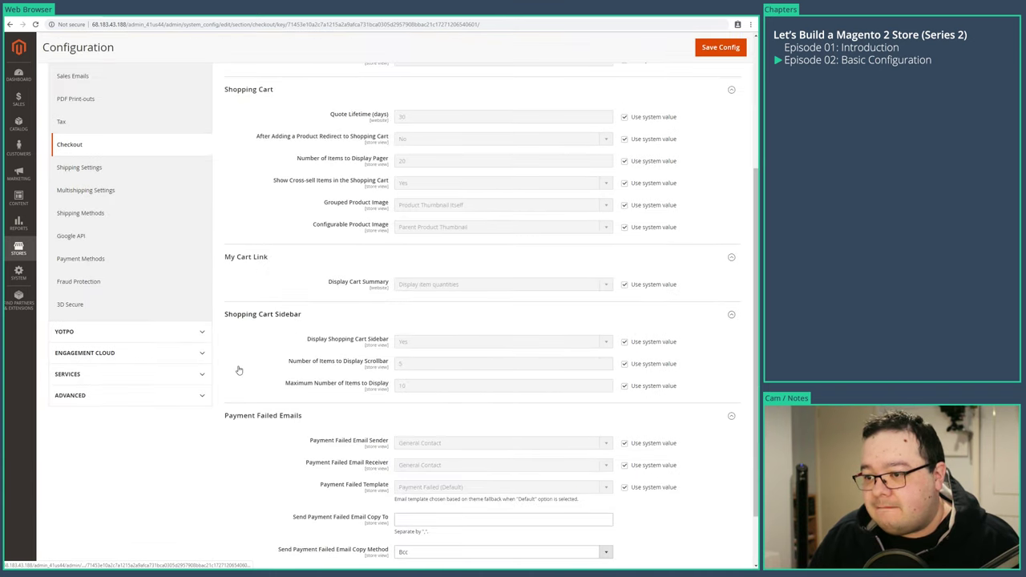
scroll(128, 276, up, 3)
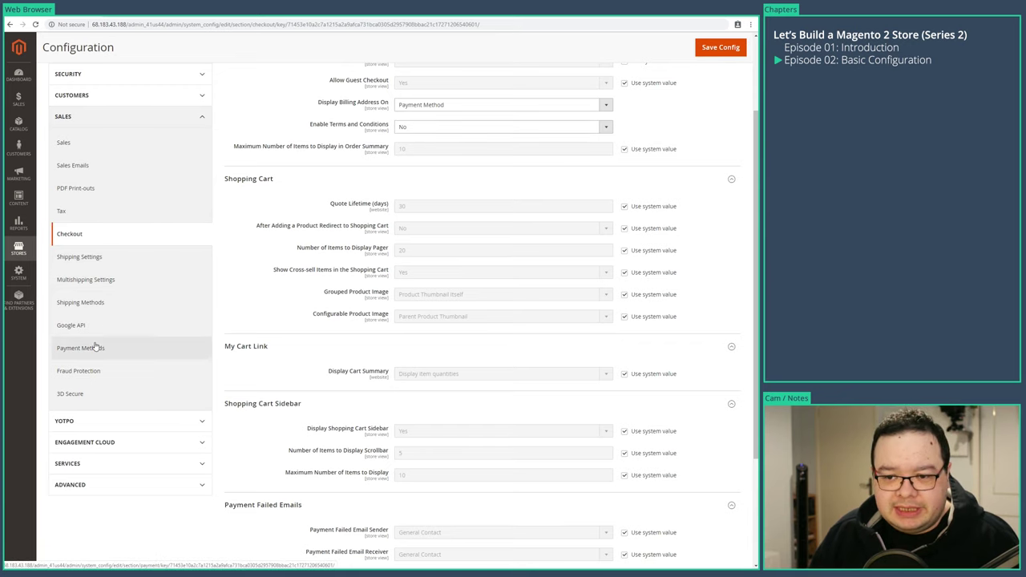
click(81, 401)
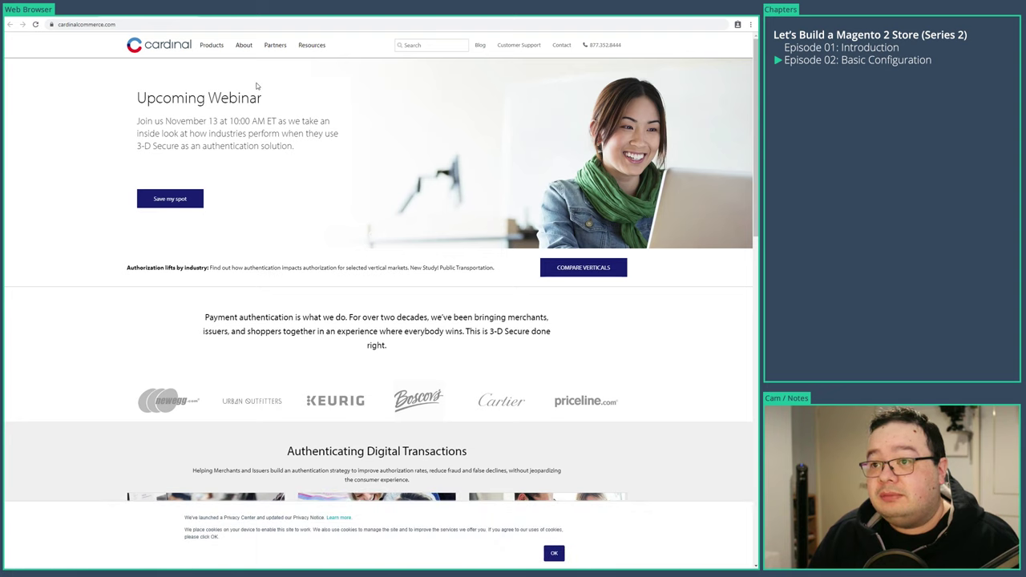
- Skim the CardinalCommerce homepage and close its tab to return to Magento
scroll(158, 391, down, 10)
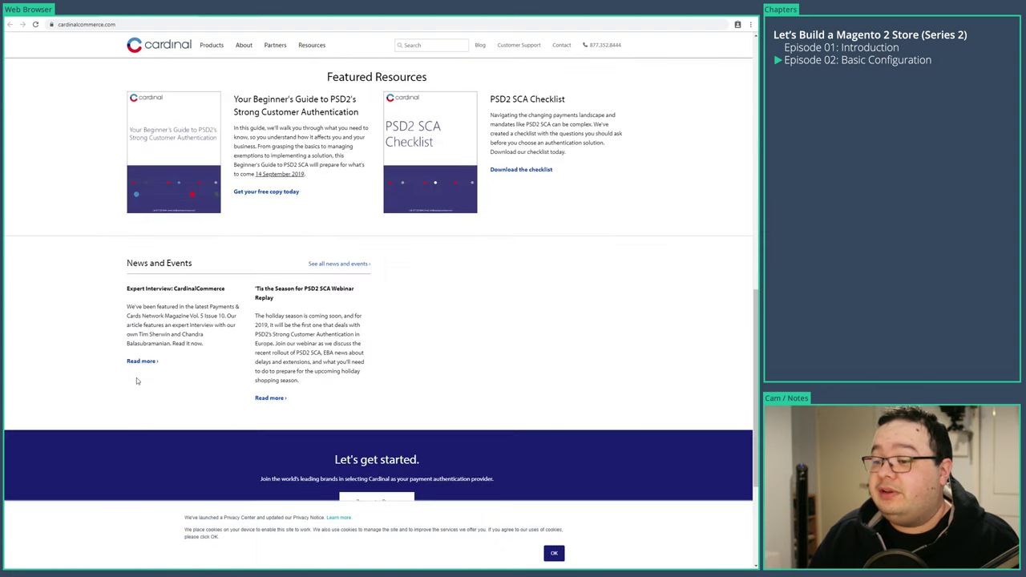
scroll(112, 389, down, 2)
scroll(100, 383, up, 6)
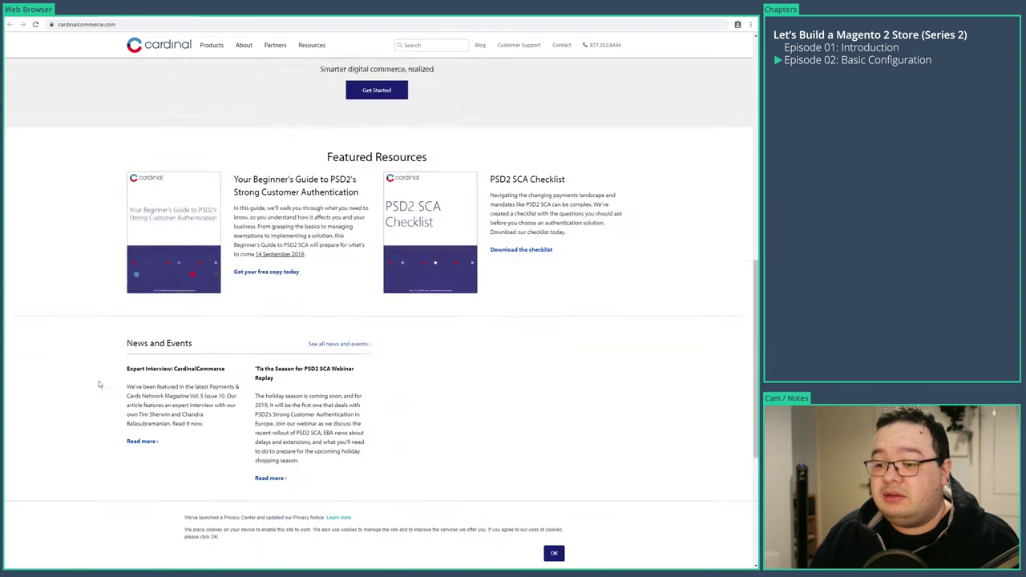
key(ctrl+w)
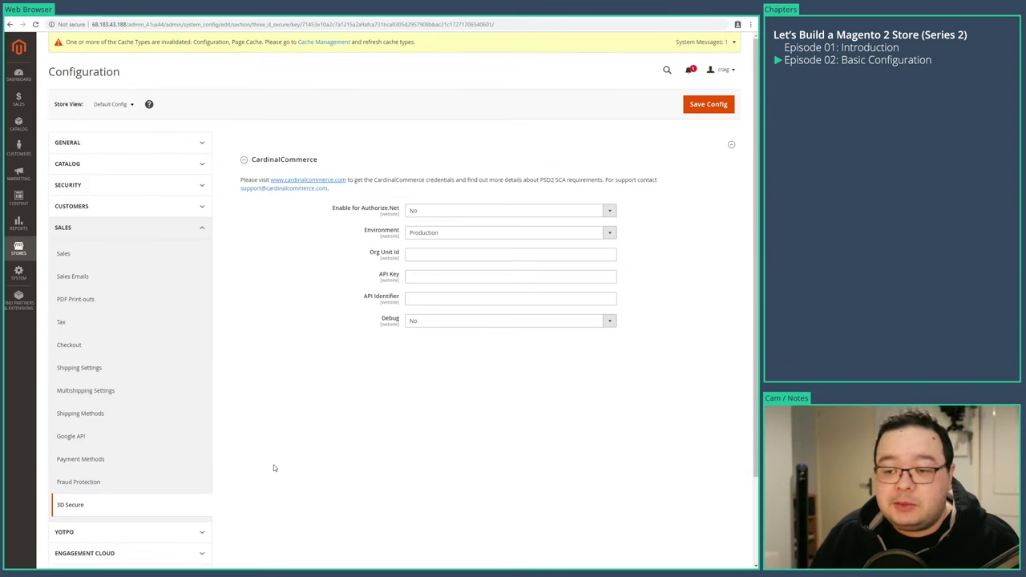
- Expand the YOTPO and Engagement Cloud groups in the left navigation
scroll(273, 468, down, 3)
click(133, 426)
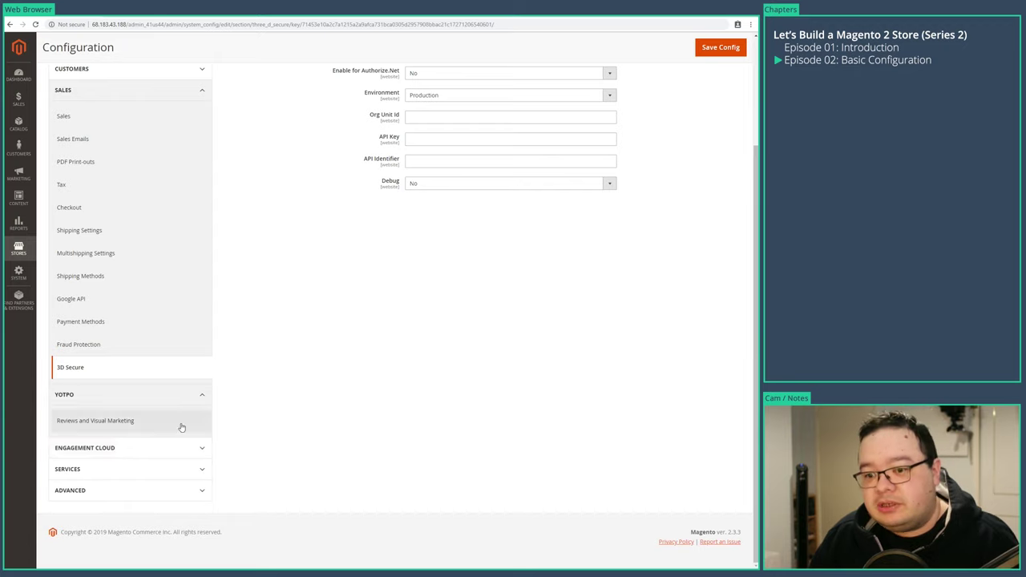
click(152, 451)
scroll(234, 494, down, 2)
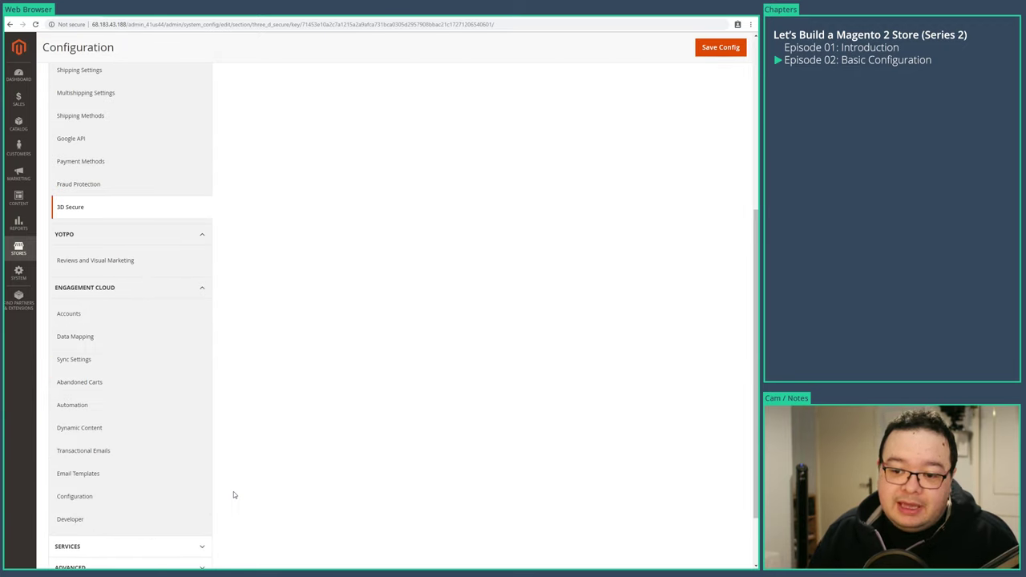
scroll(233, 495, down, 1)
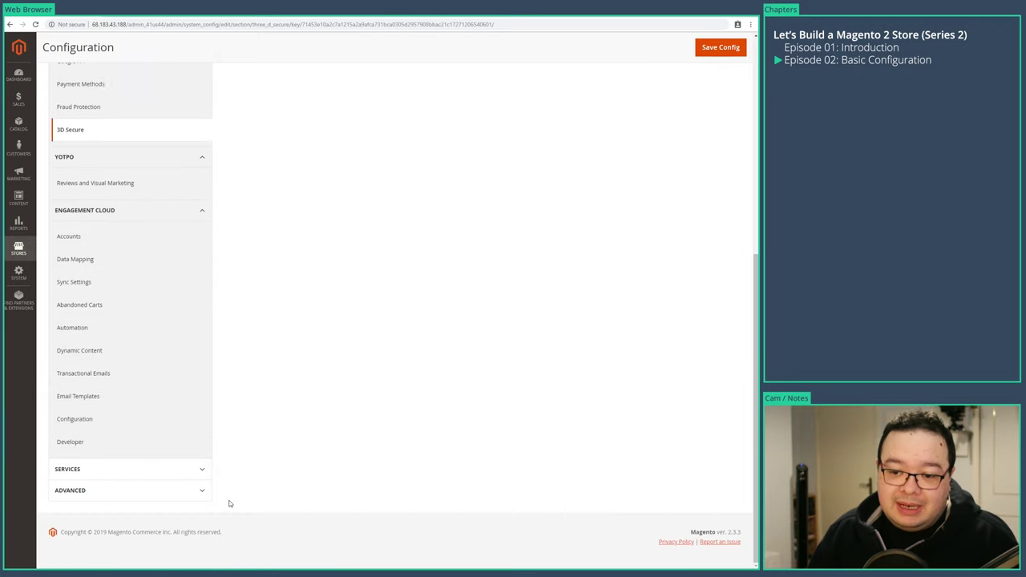
- View the Engagement Cloud Accounts settings, then collapse the Engagement Cloud group
click(121, 237)
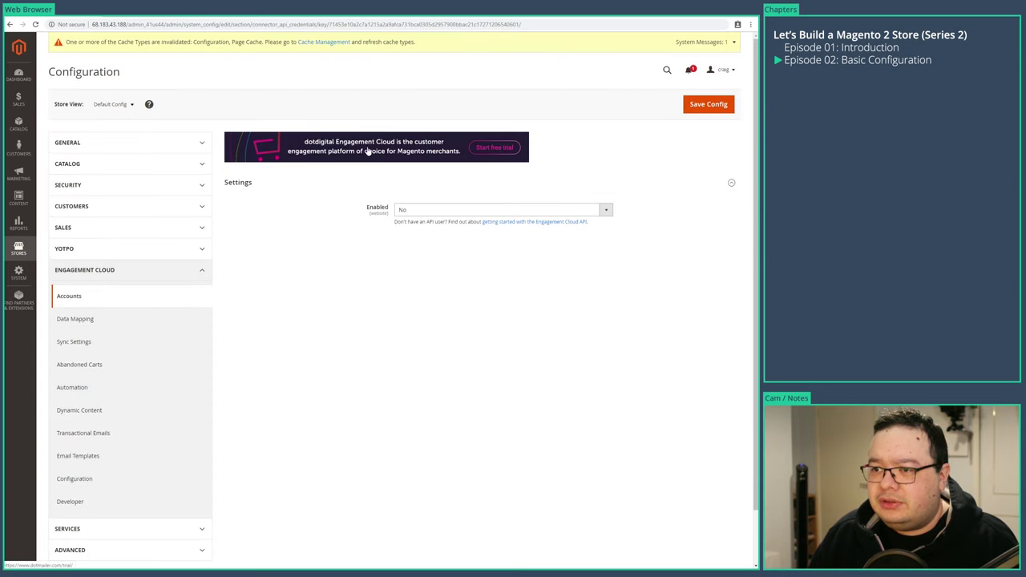
scroll(160, 394, down, 1)
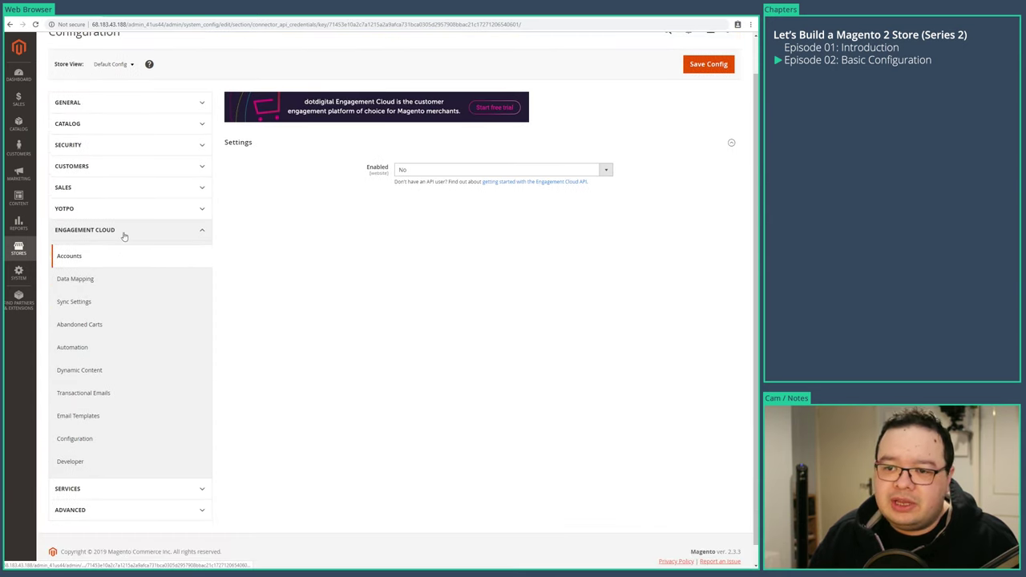
click(124, 237)
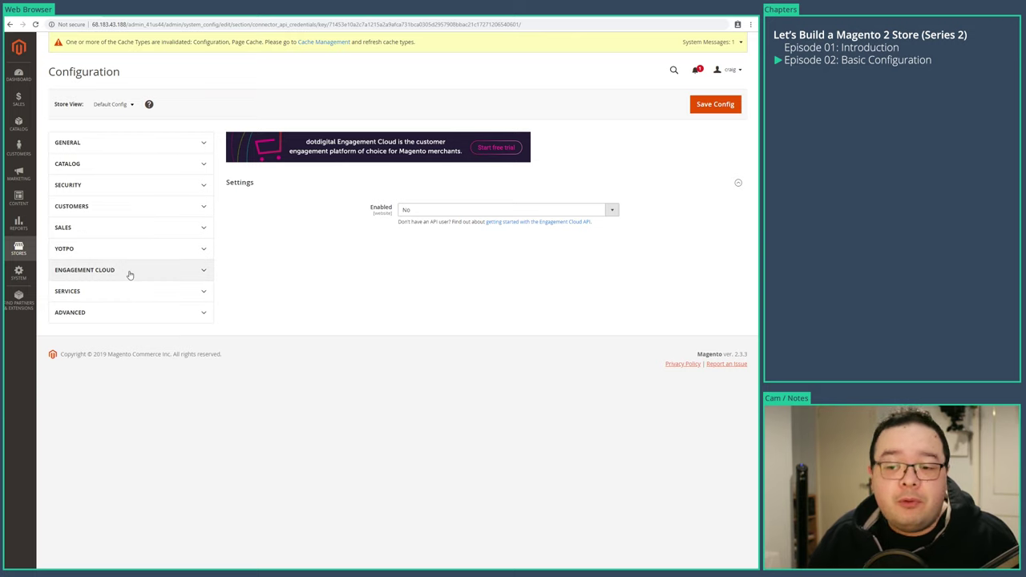
click(133, 273)
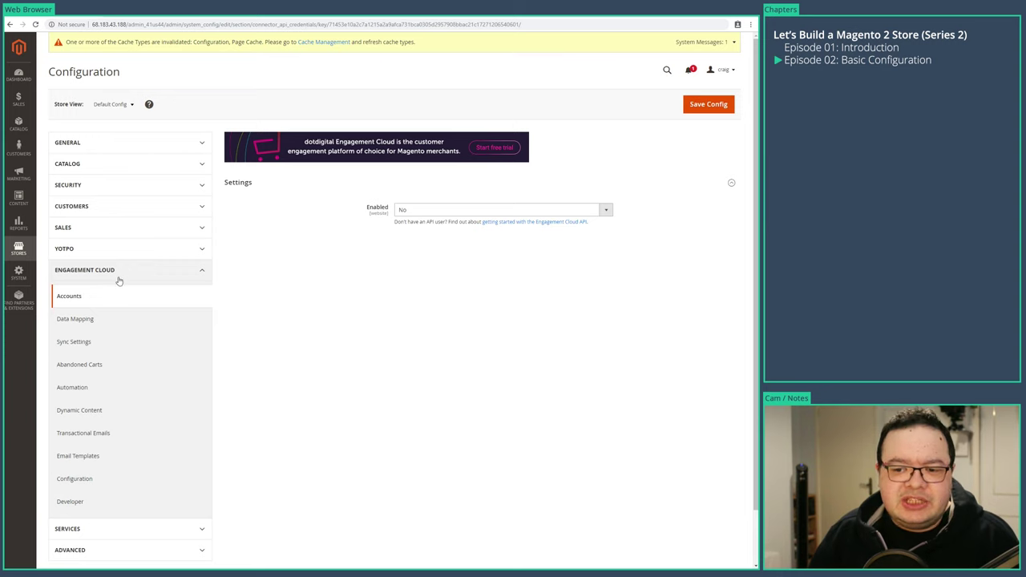
click(112, 277)
- Go through the Services Magento Web API and OAuth settings, then the Advanced Admin page
click(96, 294)
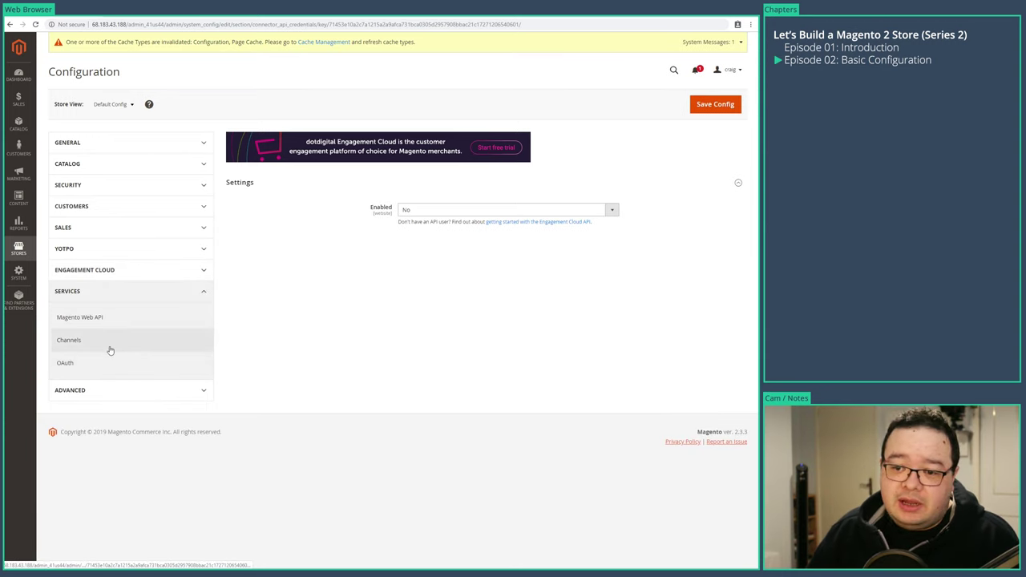
click(87, 324)
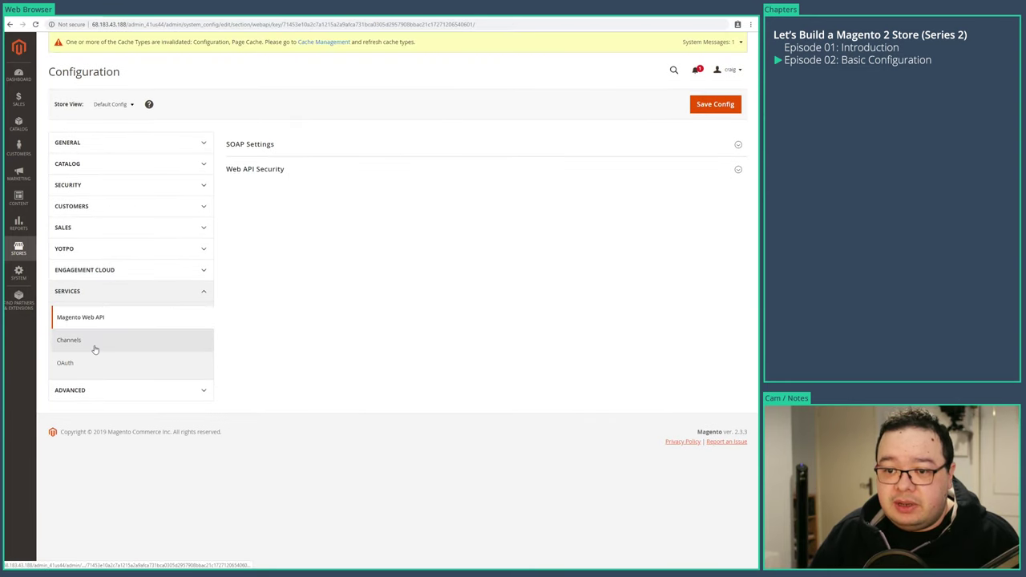
click(88, 364)
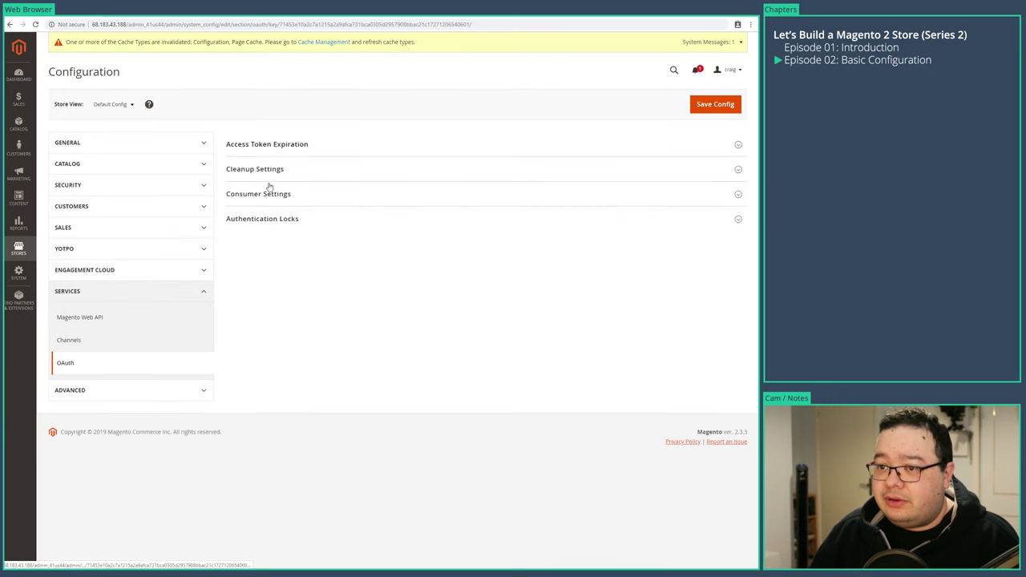
click(116, 400)
click(106, 423)
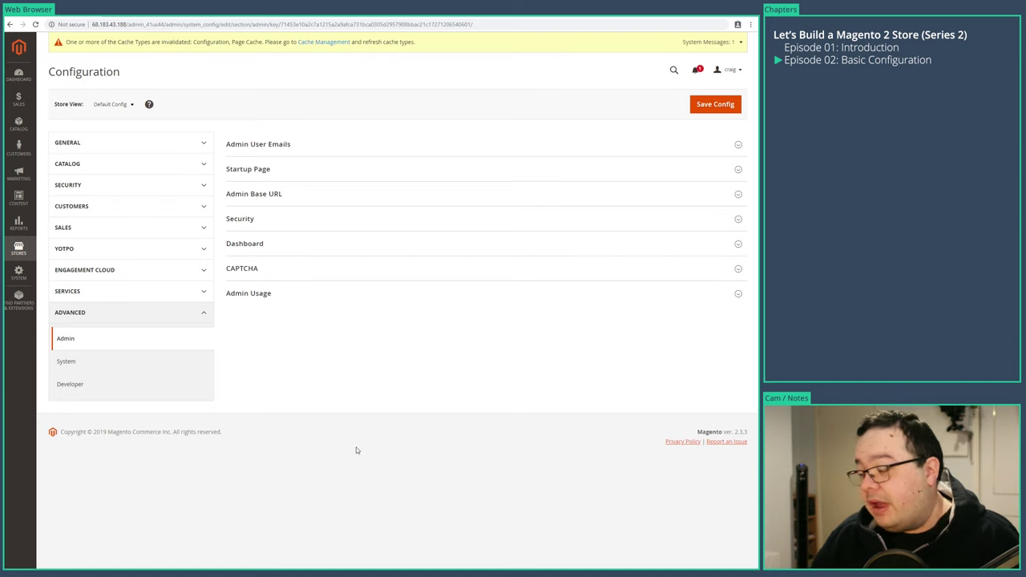
- Expand all six Admin groups, from Admin User Emails through Admin Usage
click(240, 294)
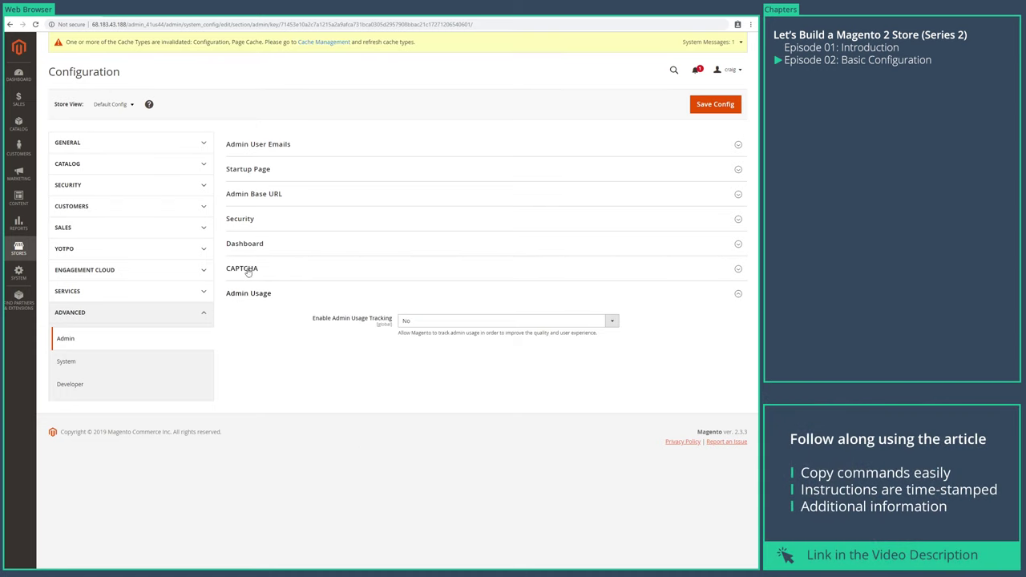
click(245, 269)
click(240, 219)
click(244, 194)
click(245, 169)
click(249, 144)
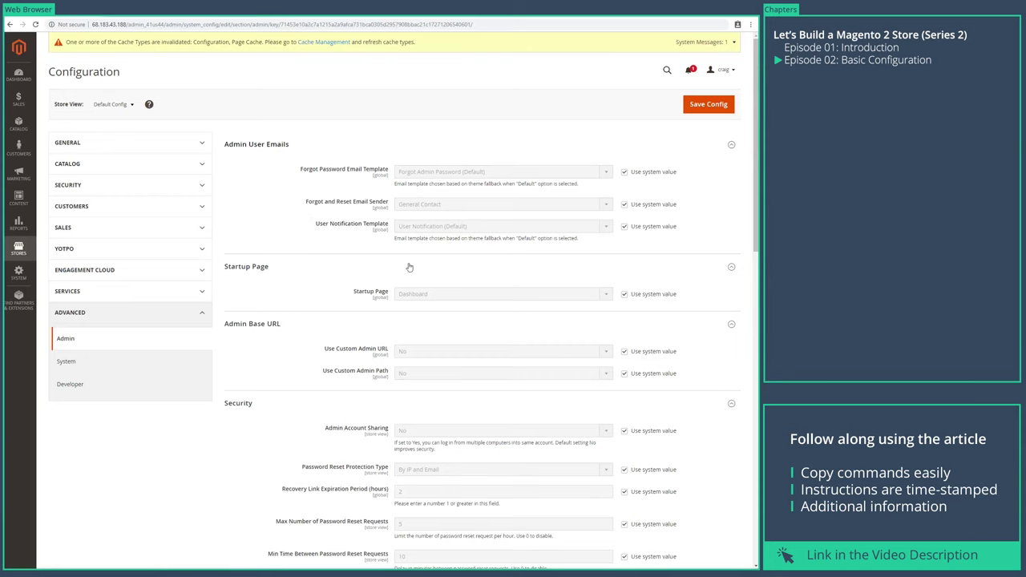
scroll(325, 322, down, 1)
scroll(324, 322, down, 1)
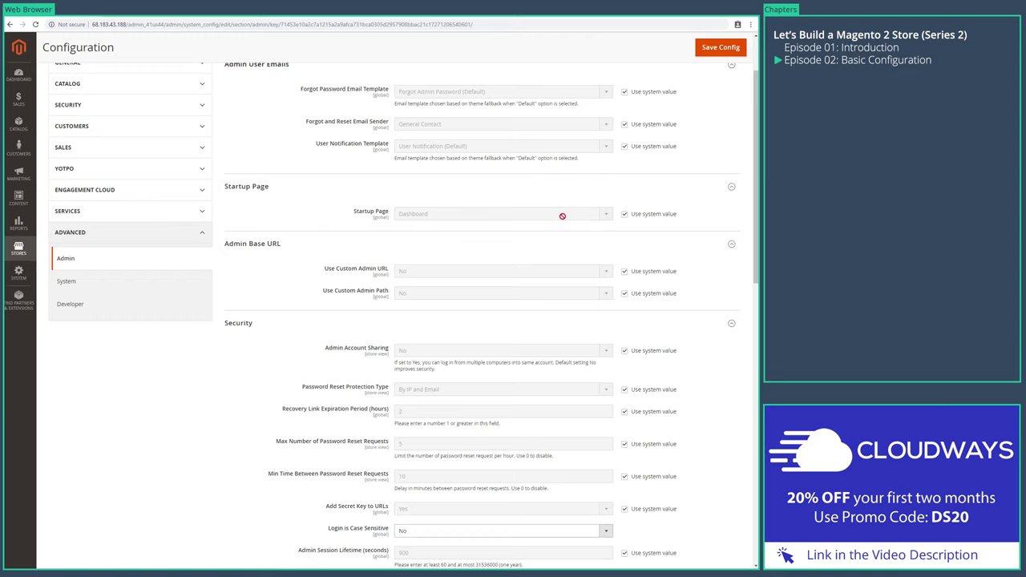
- Take Startup Page off its system value and choose Orders
click(624, 215)
click(603, 214)
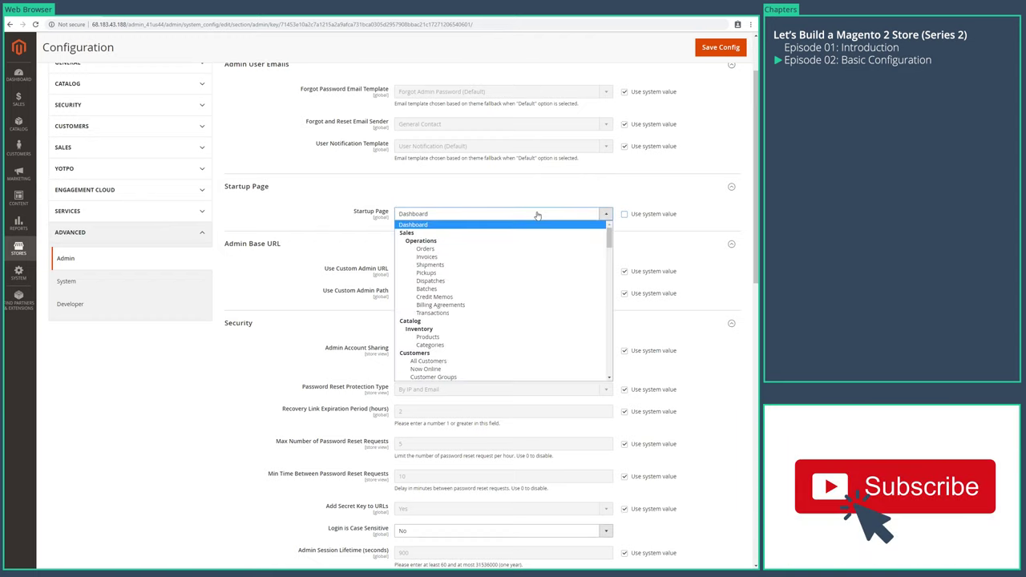
click(425, 249)
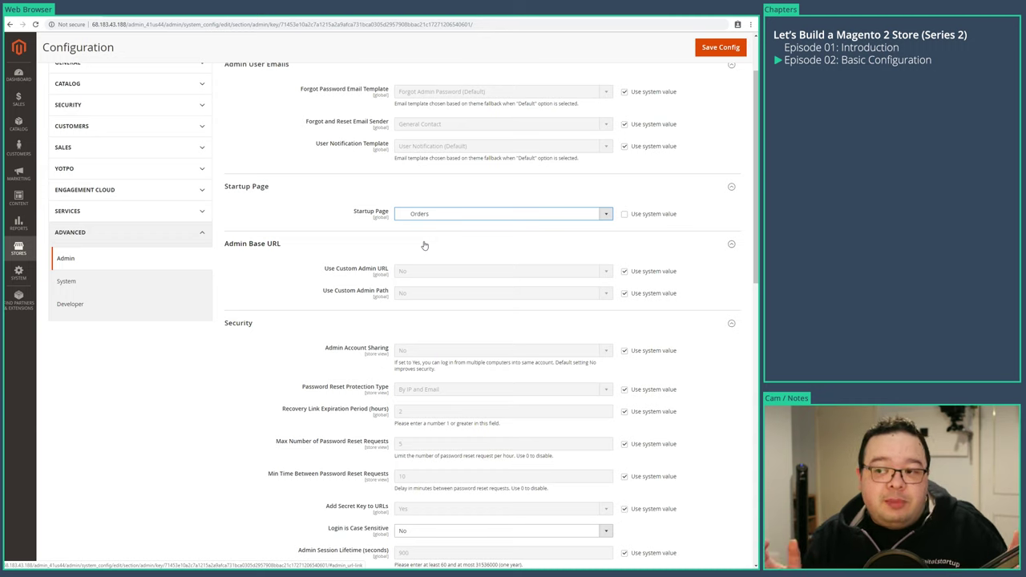
click(7, 77)
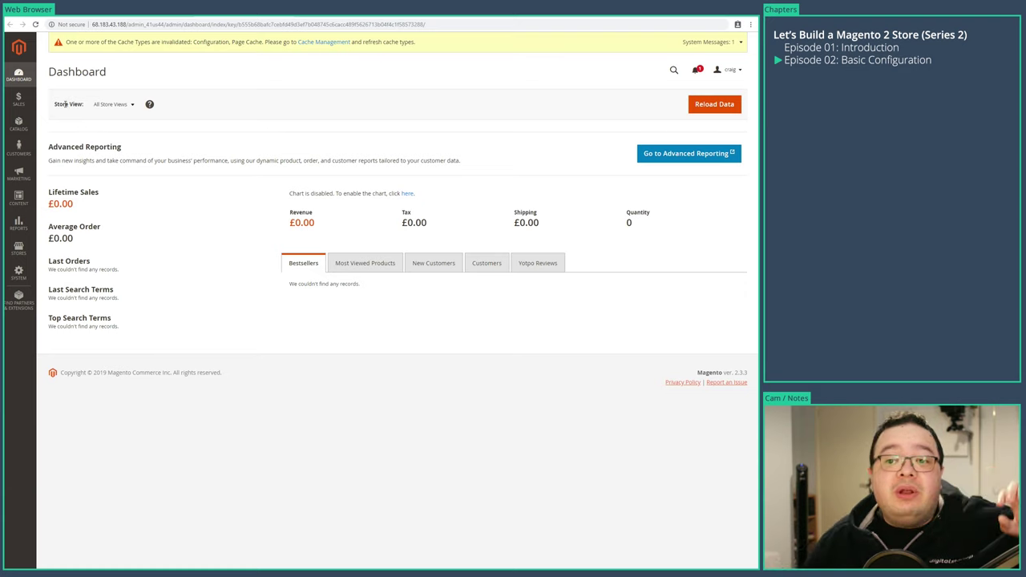
click(18, 97)
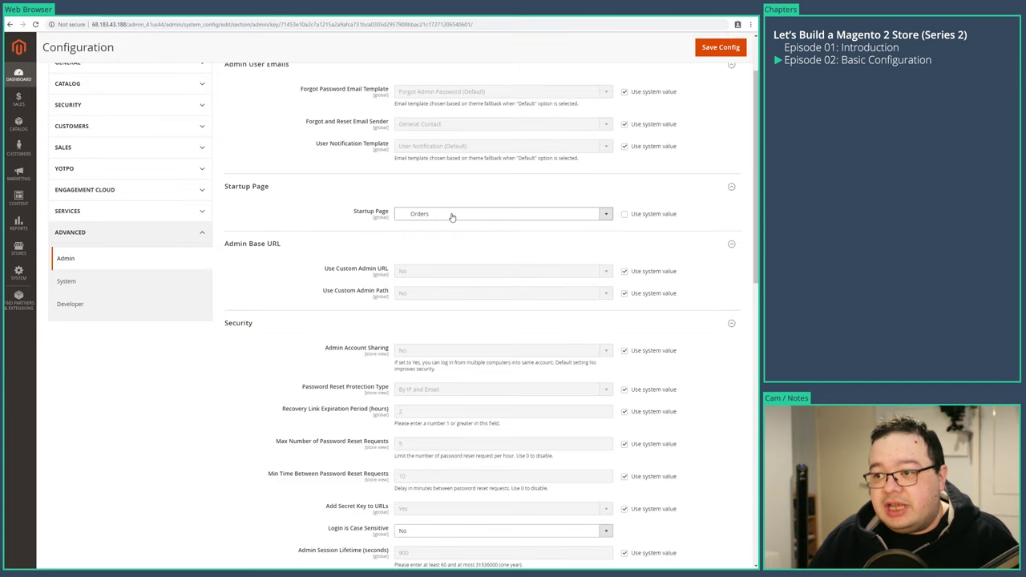
- Confirm Orders is selected as the admin Startup Page
click(448, 214)
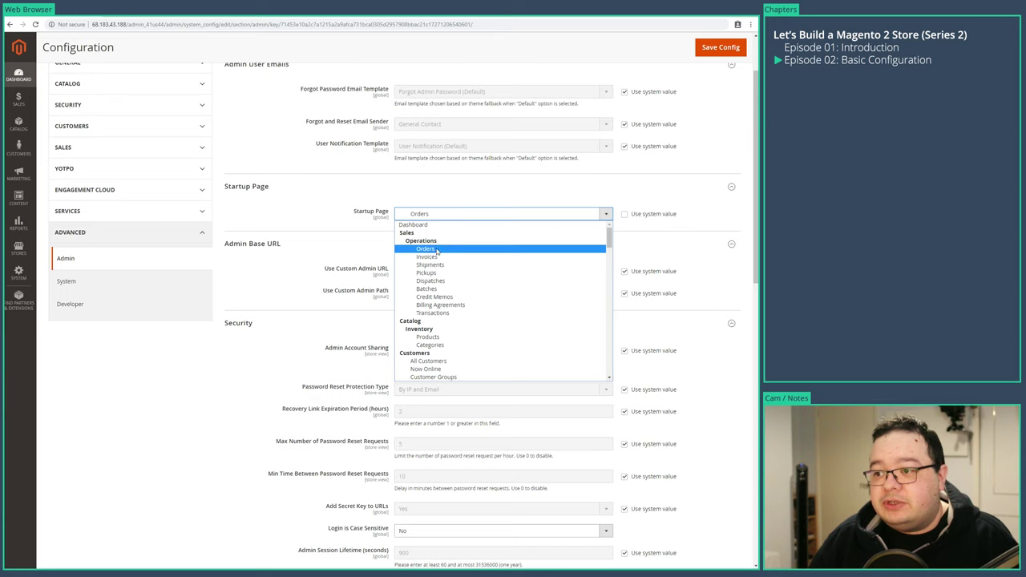
click(433, 249)
scroll(169, 447, down, 2)
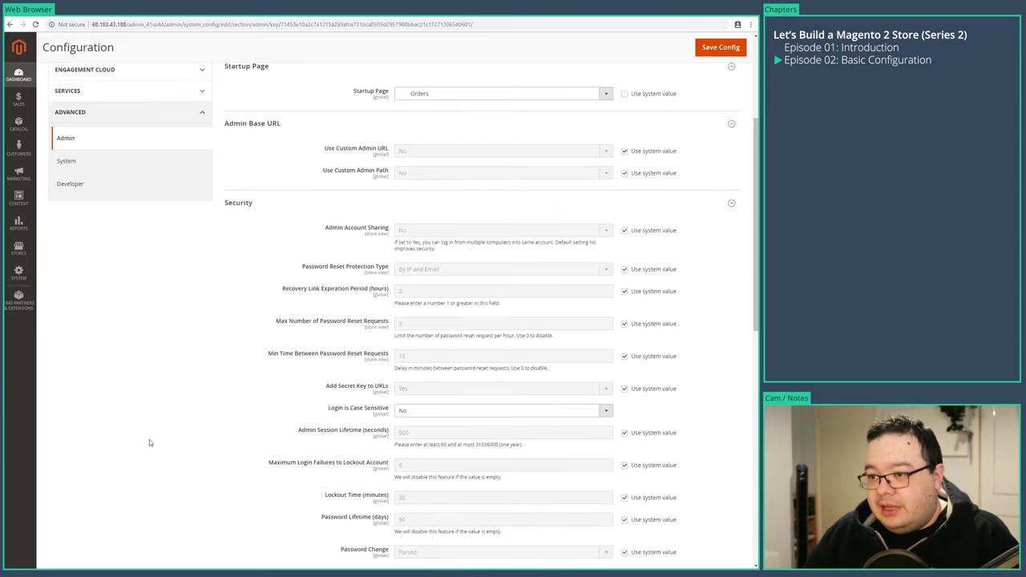
scroll(150, 442, down, 1)
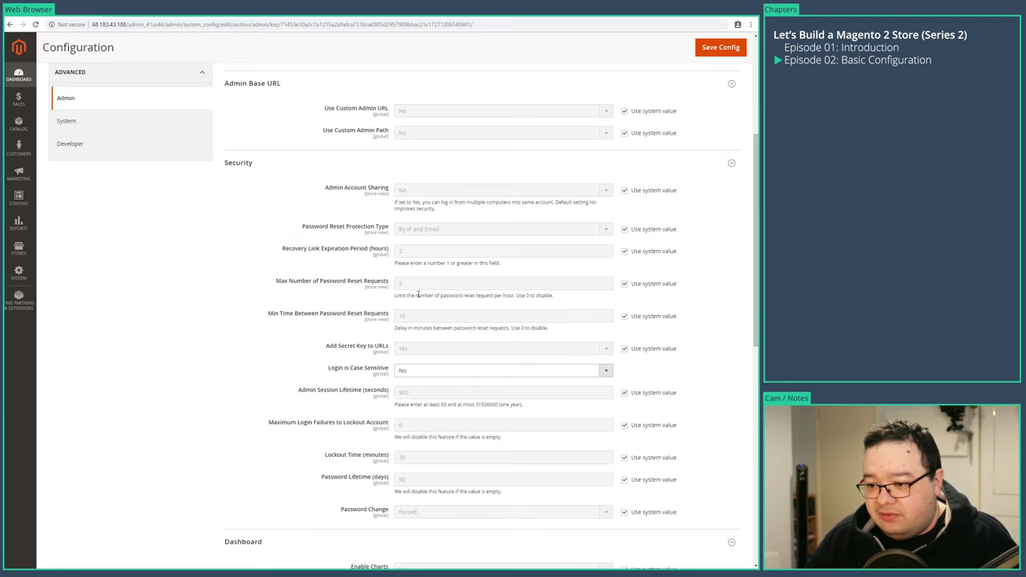
scroll(426, 258, down, 2)
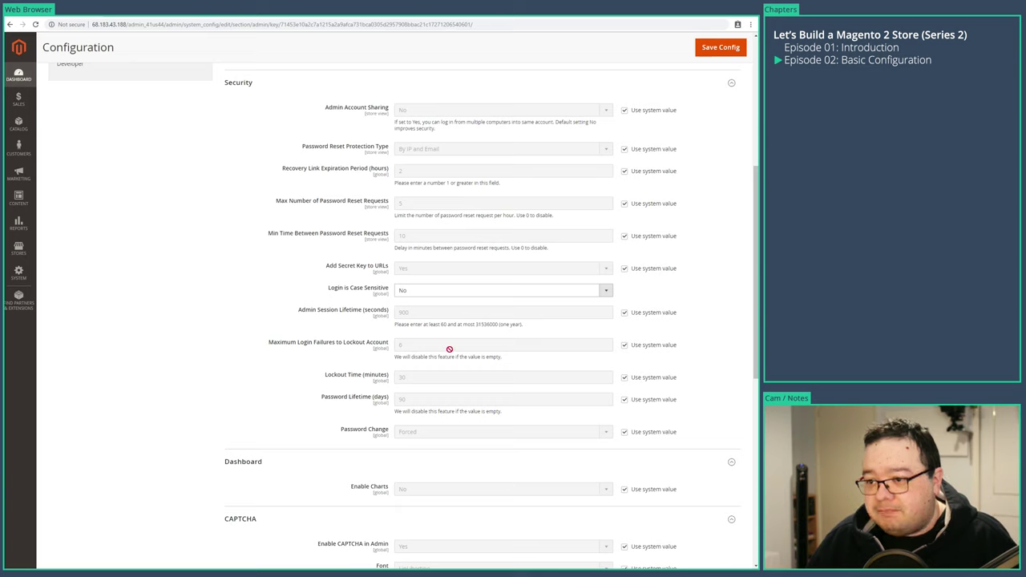
- Set Security > Login is Case Sensitive to Yes
click(423, 291)
click(423, 301)
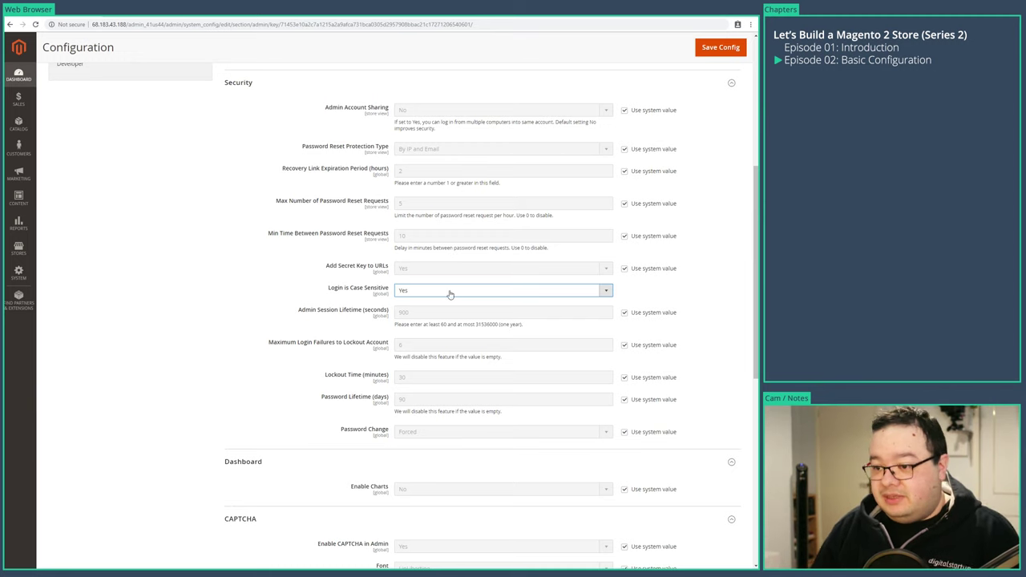
scroll(367, 360, down, 3)
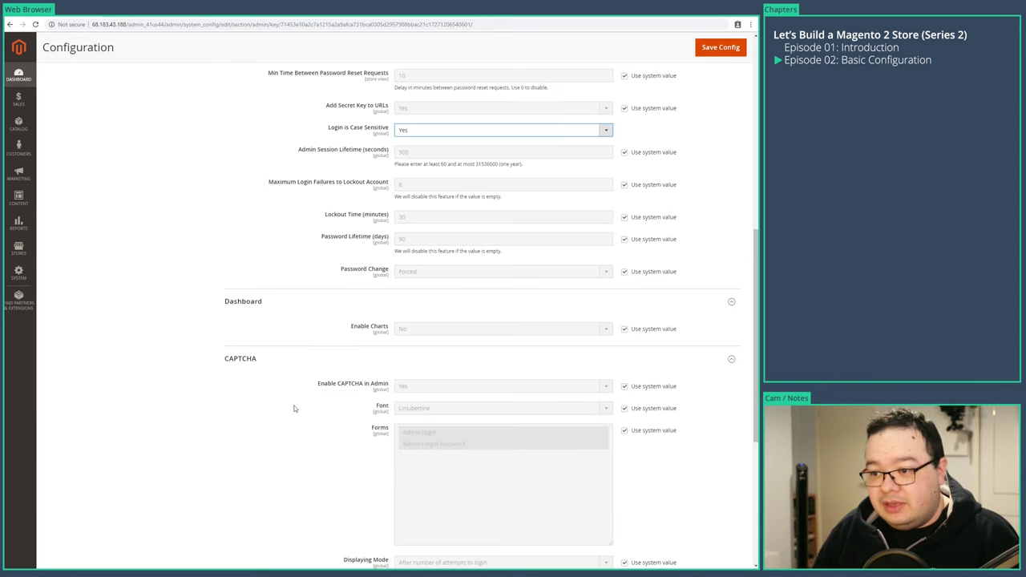
scroll(216, 417, down, 2)
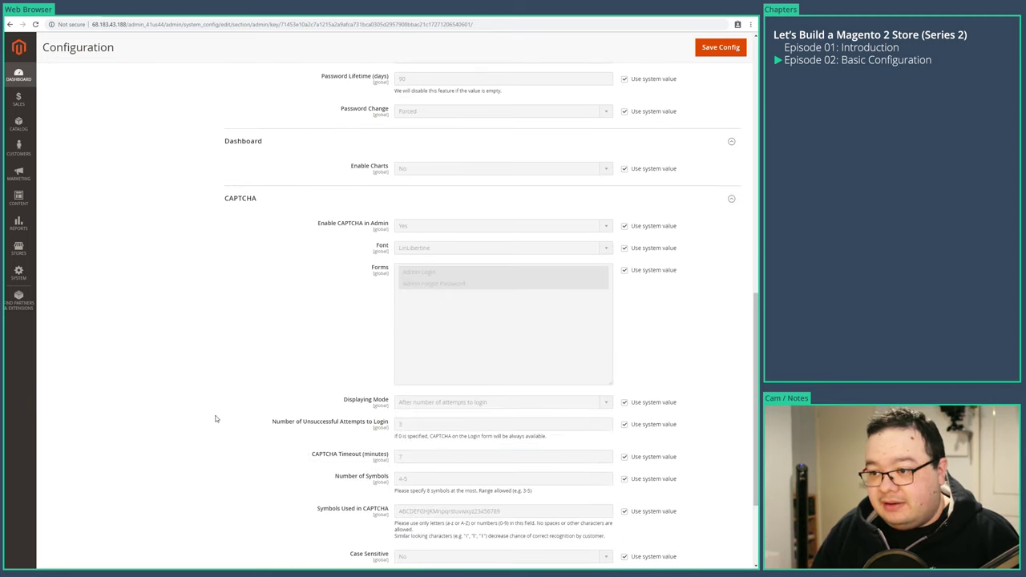
scroll(197, 453, down, 2)
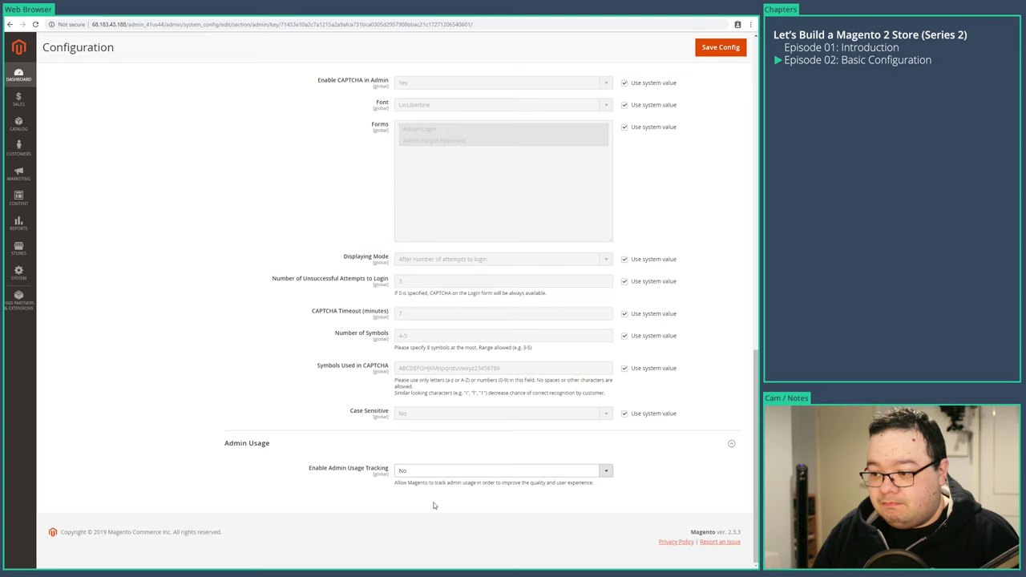
scroll(433, 505, up, 5)
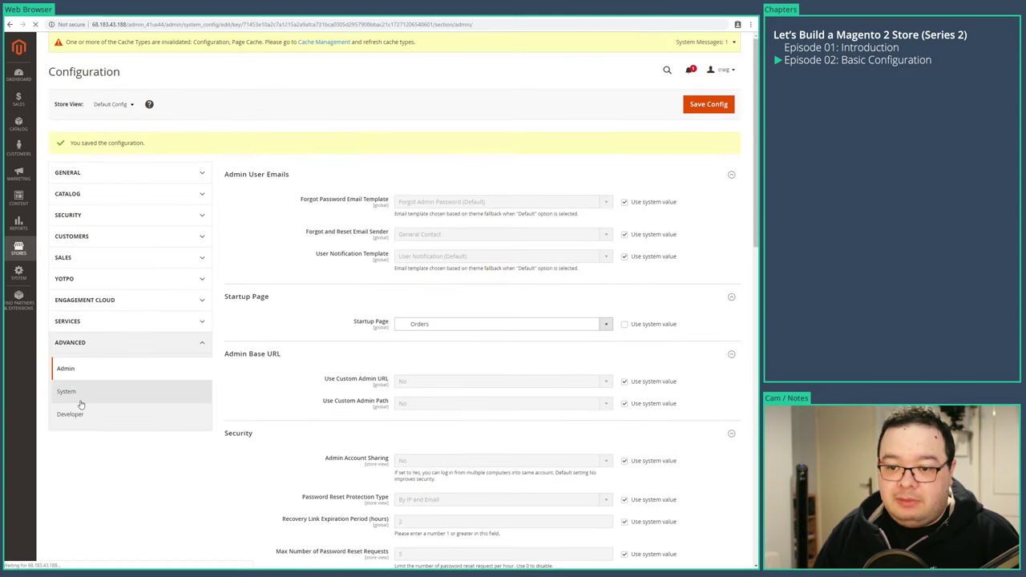
- Expand all ten System sections, from Cron (Scheduled Tasks) through Images Upload Configuration
click(266, 371)
click(256, 346)
click(249, 320)
click(245, 295)
click(252, 271)
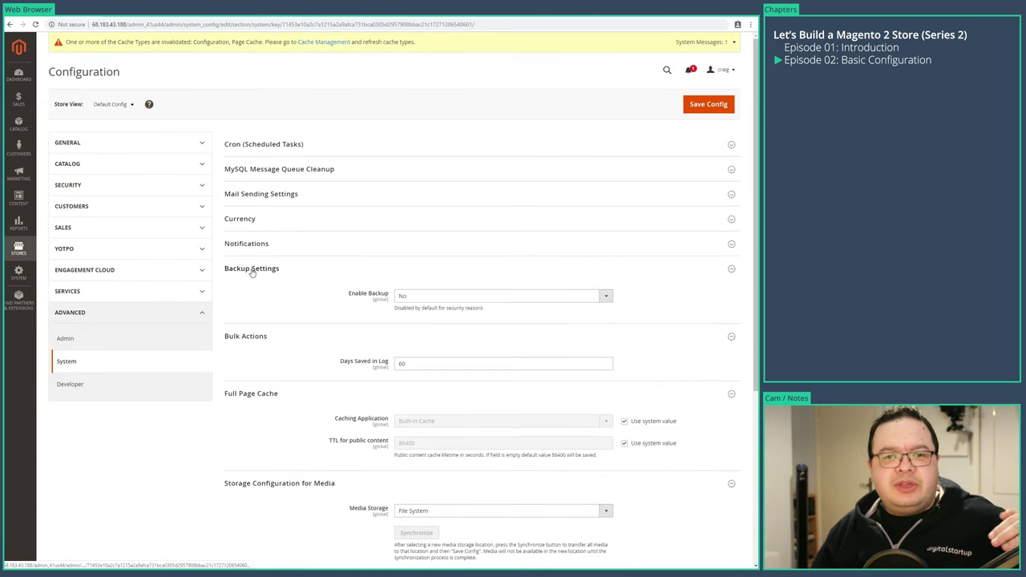
click(253, 243)
click(257, 221)
click(285, 196)
click(287, 170)
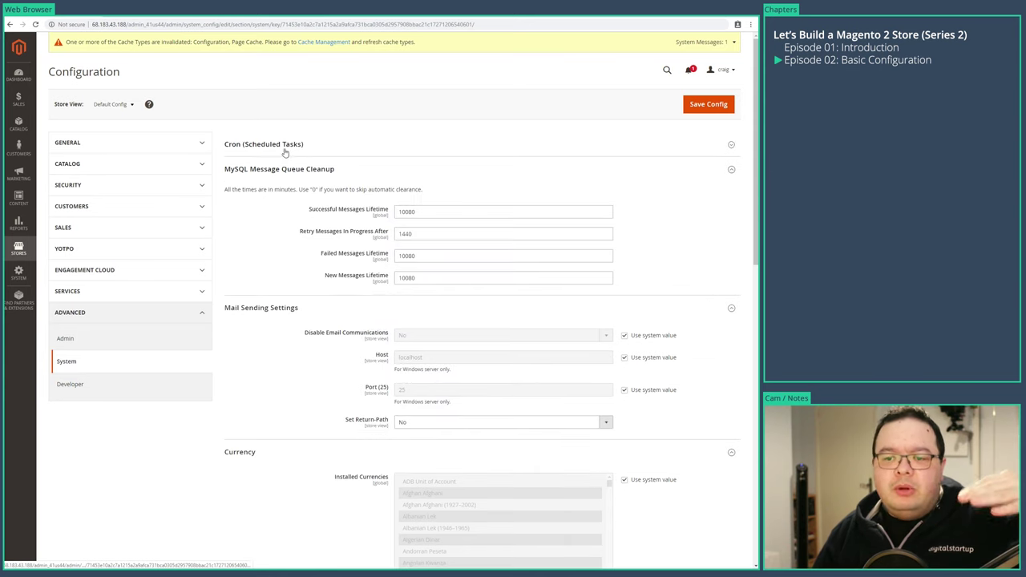
click(286, 152)
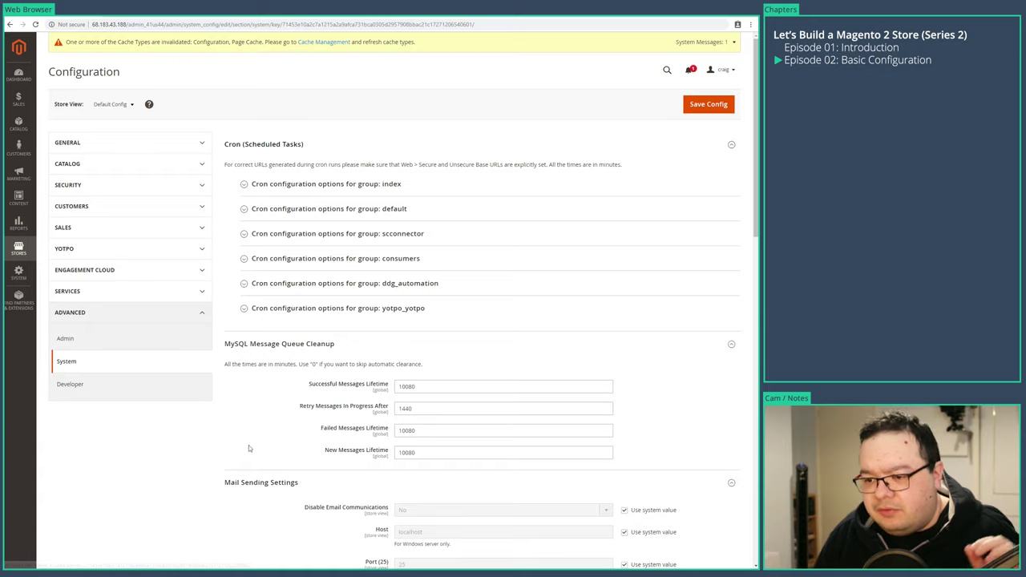
- Set Backup Settings > Enable Backup to Yes
scroll(241, 465, down, 2)
scroll(224, 480, down, 5)
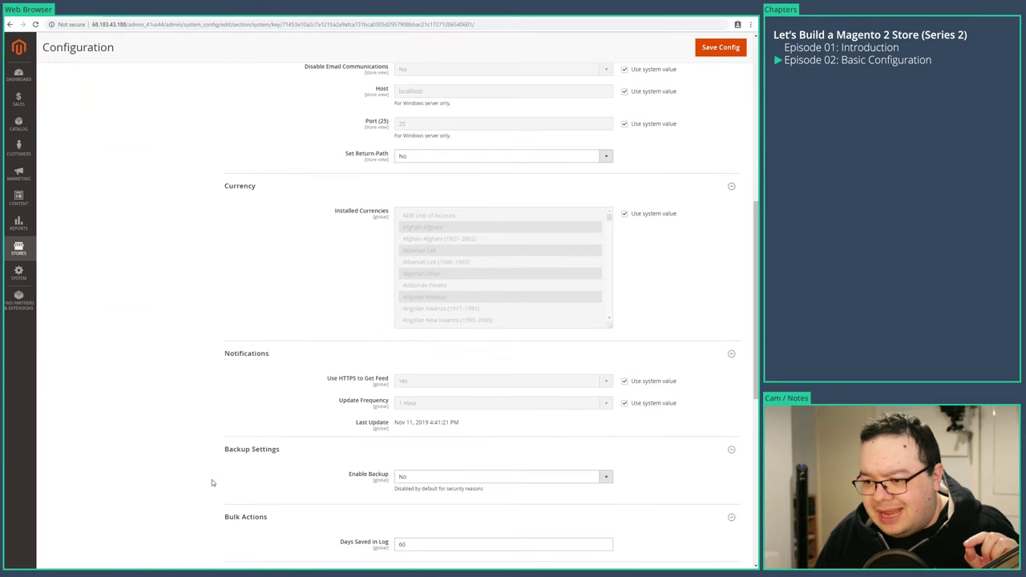
scroll(176, 470, down, 2)
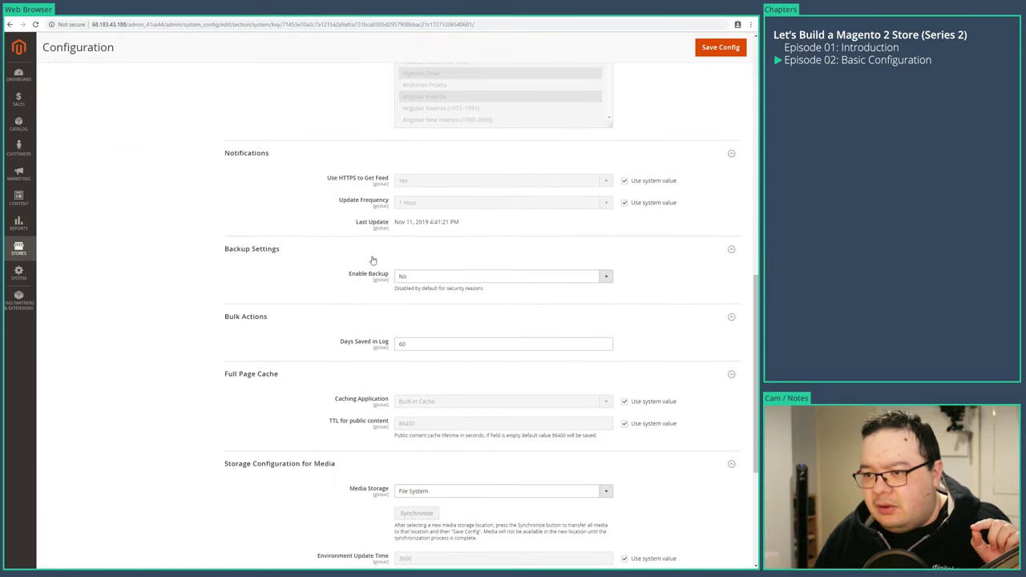
click(418, 279)
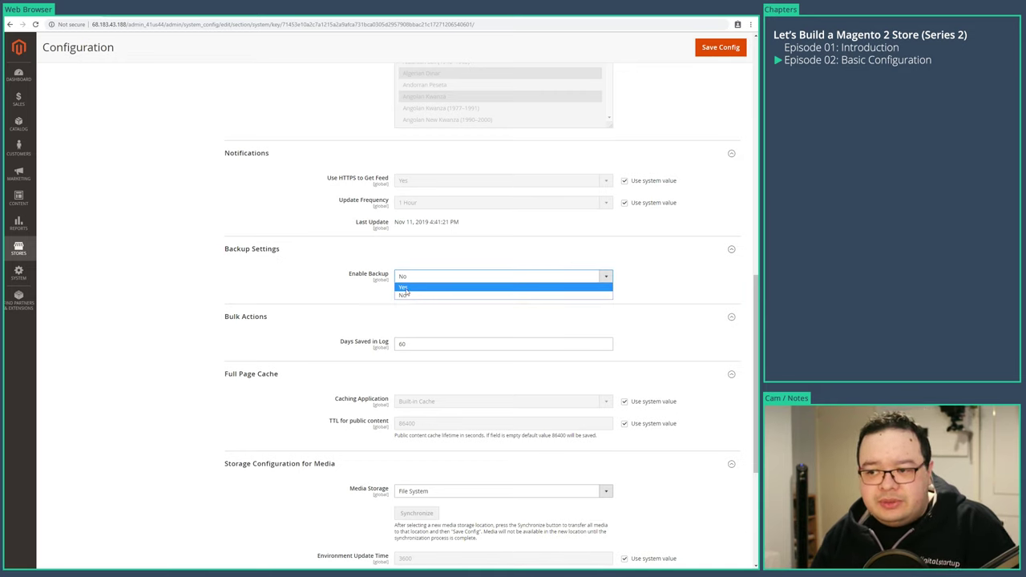
click(414, 287)
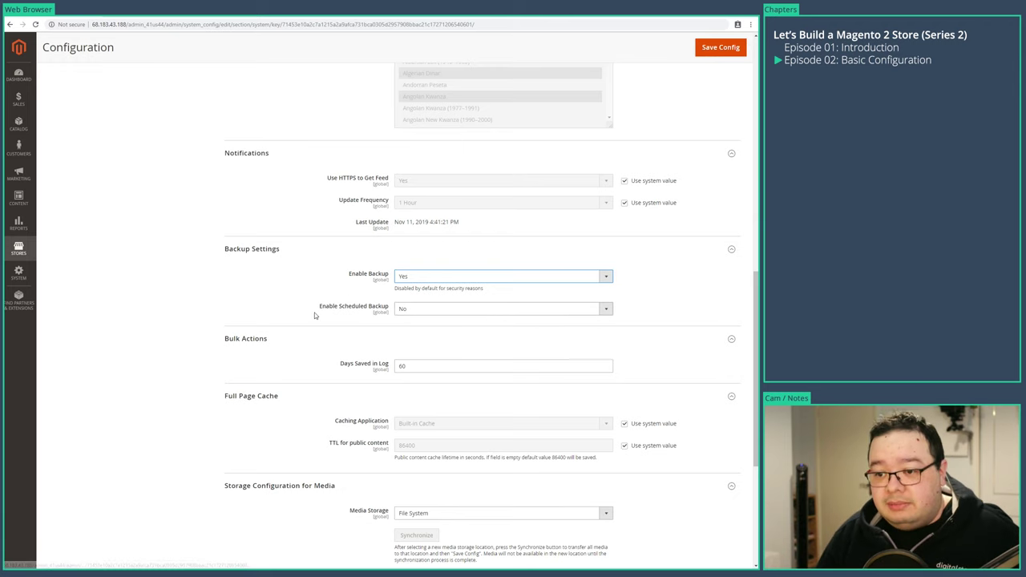
- Save the System configuration
scroll(160, 421, down, 4)
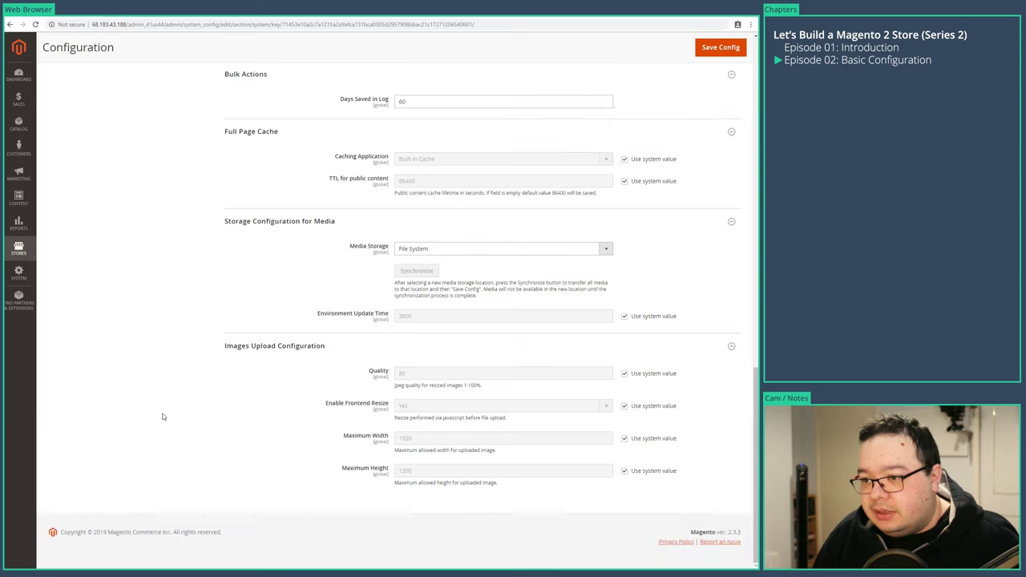
click(717, 50)
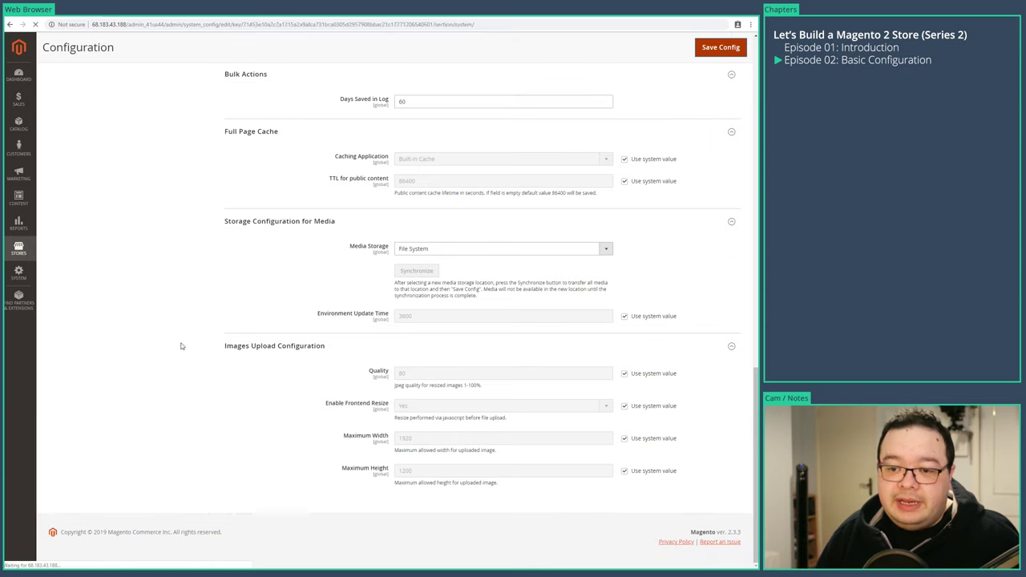
click(96, 414)
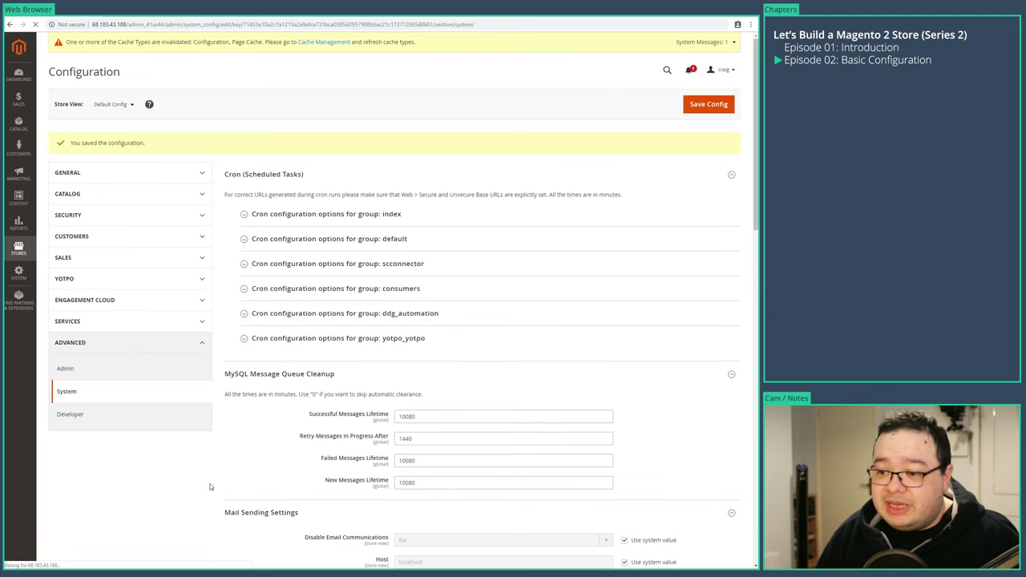
- Expand all ten Developer sections, from Frontend Development Workflow through Grid Settings
click(240, 369)
click(248, 343)
click(255, 319)
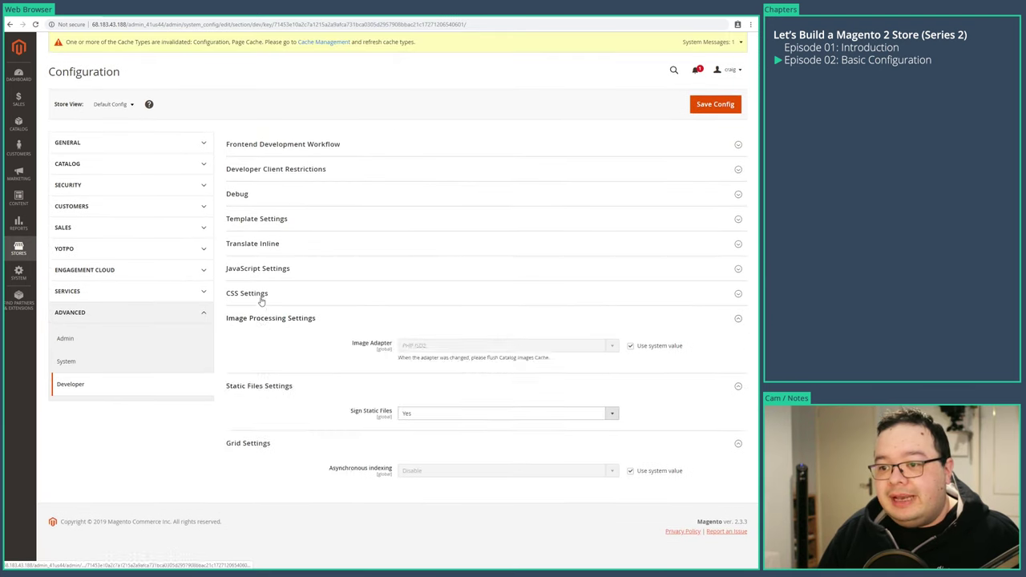
click(250, 294)
click(255, 269)
click(252, 244)
click(259, 220)
click(257, 194)
click(258, 169)
click(259, 145)
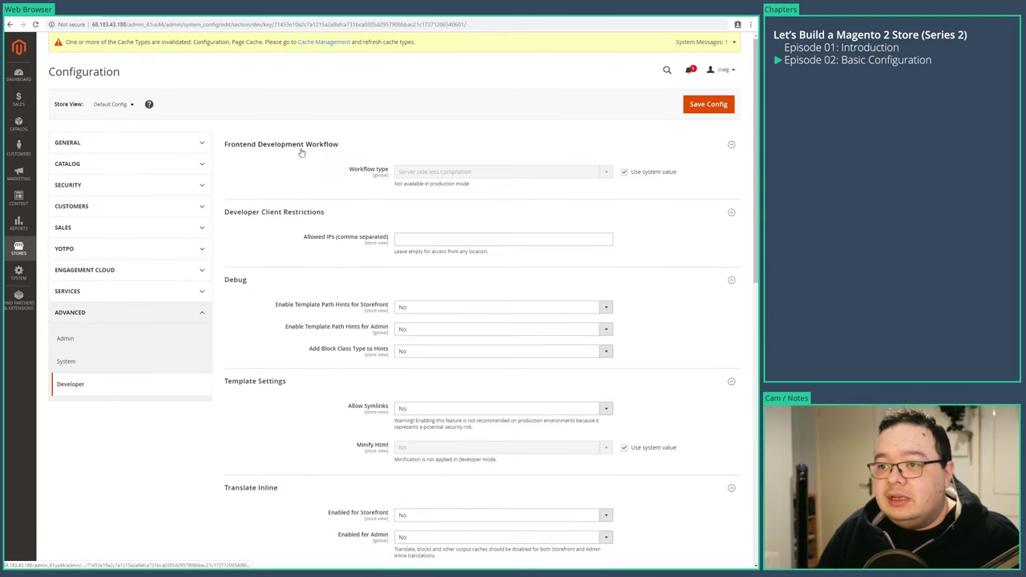
- Review the Developer settings: Sign Static Files is Yes, Merge and Minify CSS Files are No
scroll(516, 152, down, 2)
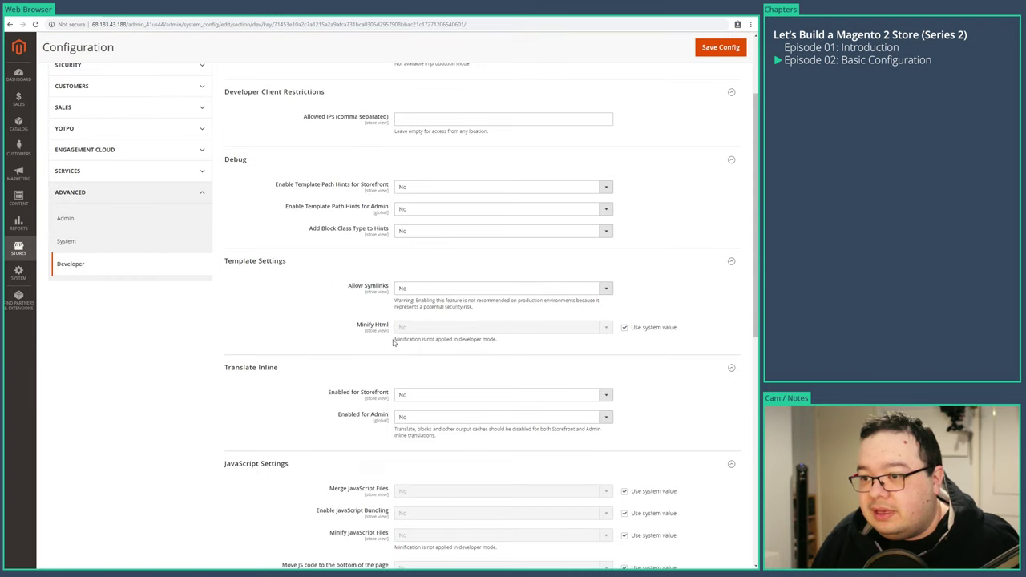
scroll(160, 358, down, 2)
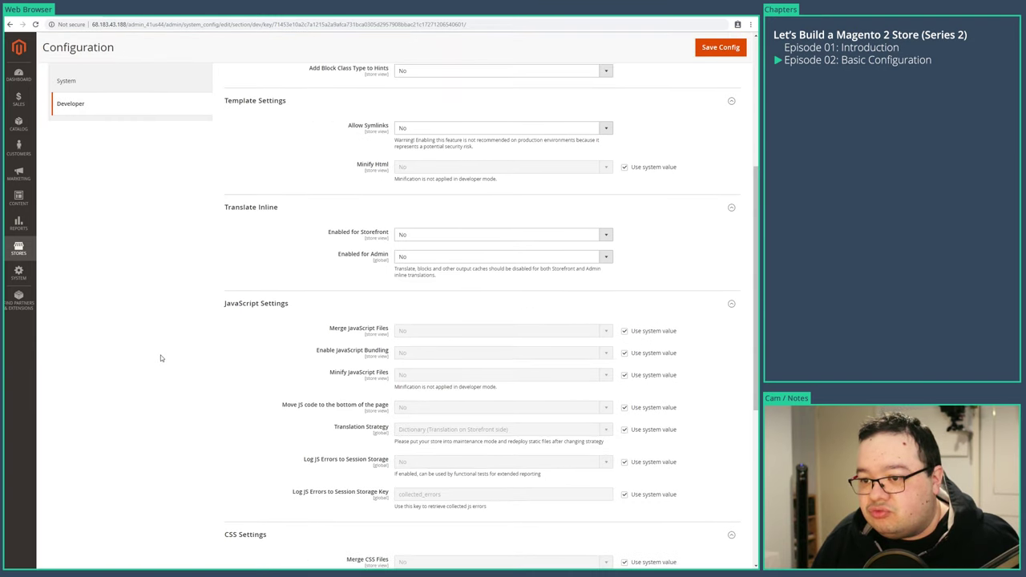
scroll(161, 358, down, 5)
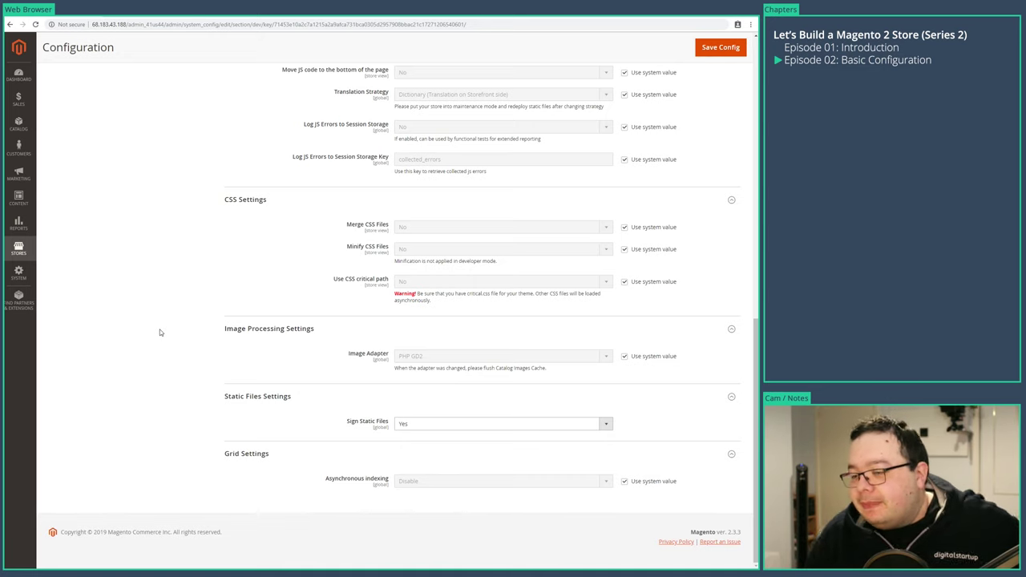
scroll(160, 332, up, 15)
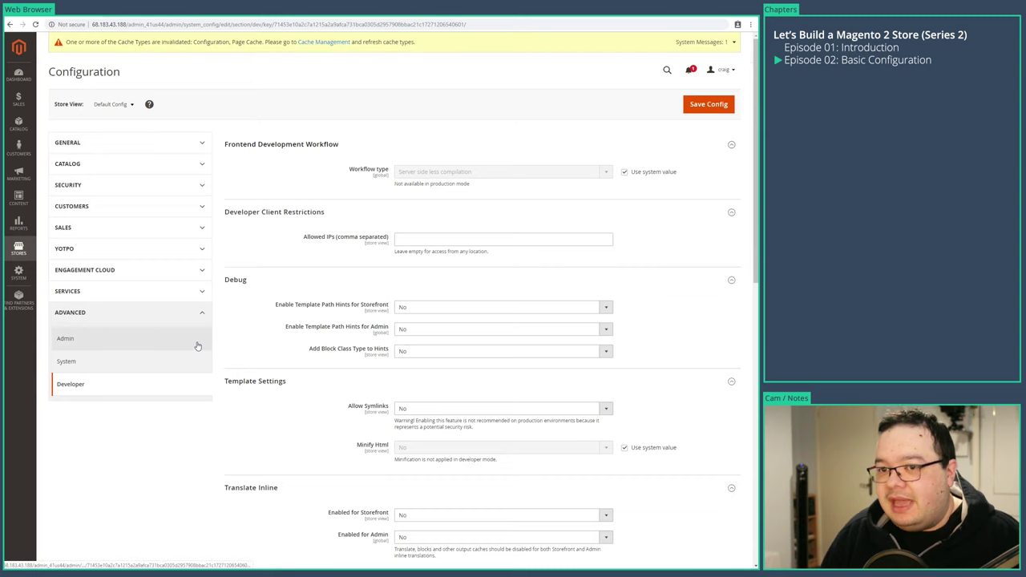